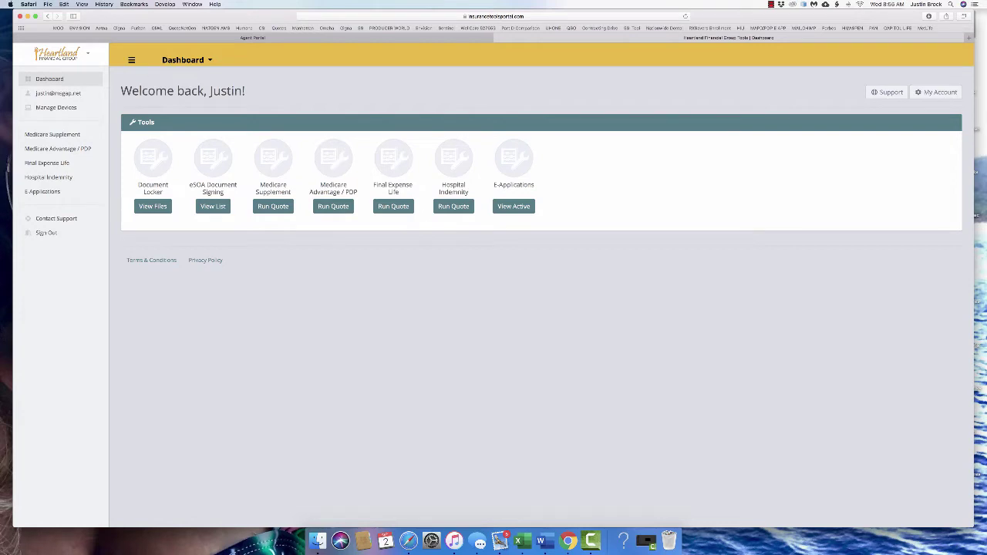
Start a Medicare Supplement quote for zip 38801, keeping age 65, Female, Plan F and Non-tobacco
{"action": "left_click", "coordinate": [273, 206]}
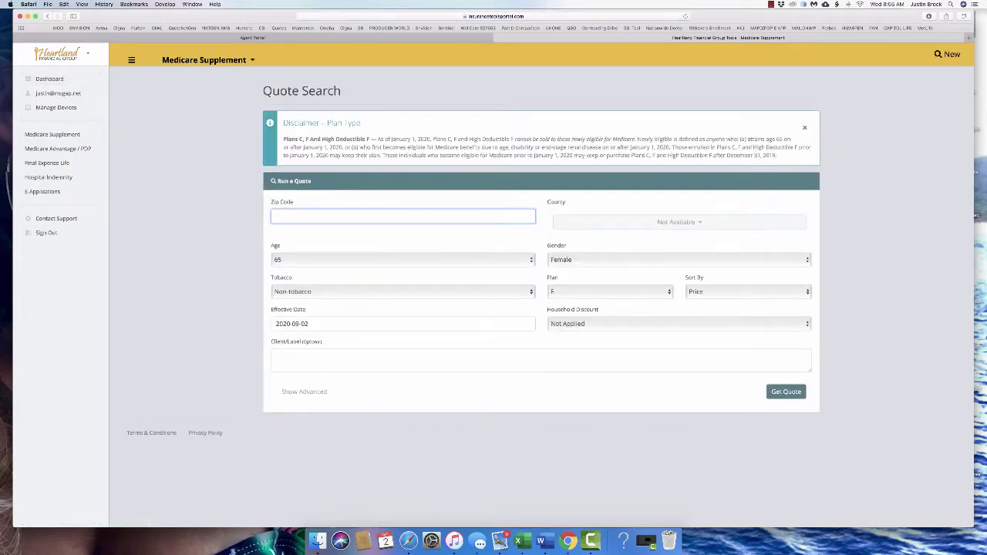
{"action": "type", "text": "38801"}
{"action": "key", "text": "Tab"}
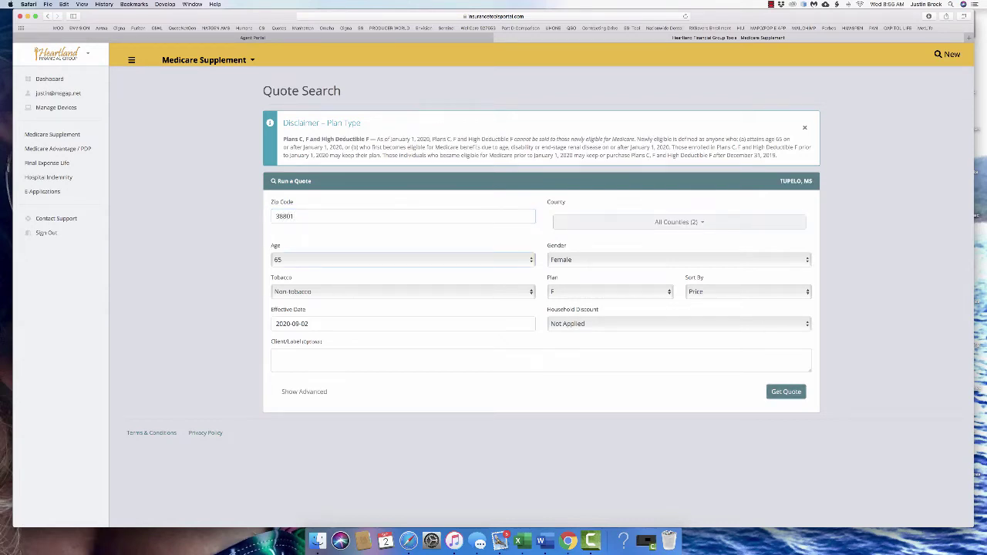
{"action": "key", "text": "space"}
{"action": "key", "text": "Return"}
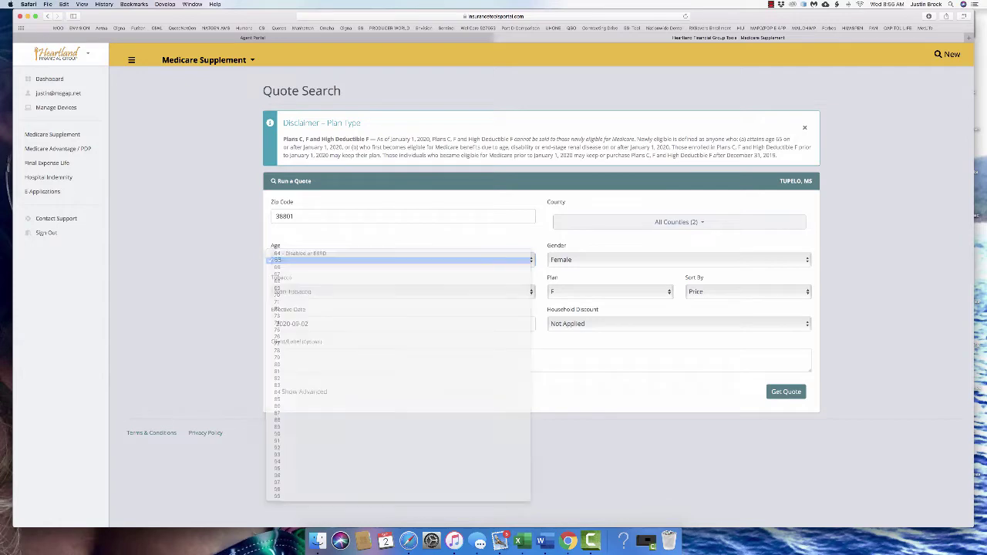
{"action": "key", "text": "Tab"}
{"action": "key", "text": "space"}
{"action": "key", "text": "Return"}
{"action": "key", "text": "Tab"}
{"action": "key", "text": "space"}
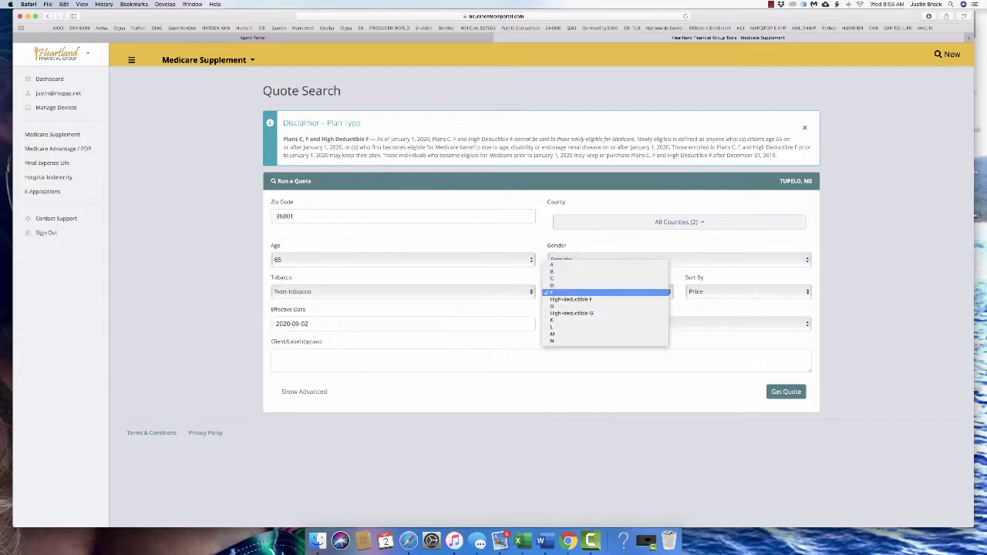
{"action": "key", "text": "Return"}
{"action": "key", "text": "shift+Tab"}
{"action": "key", "text": "space"}
{"action": "key", "text": "Return"}
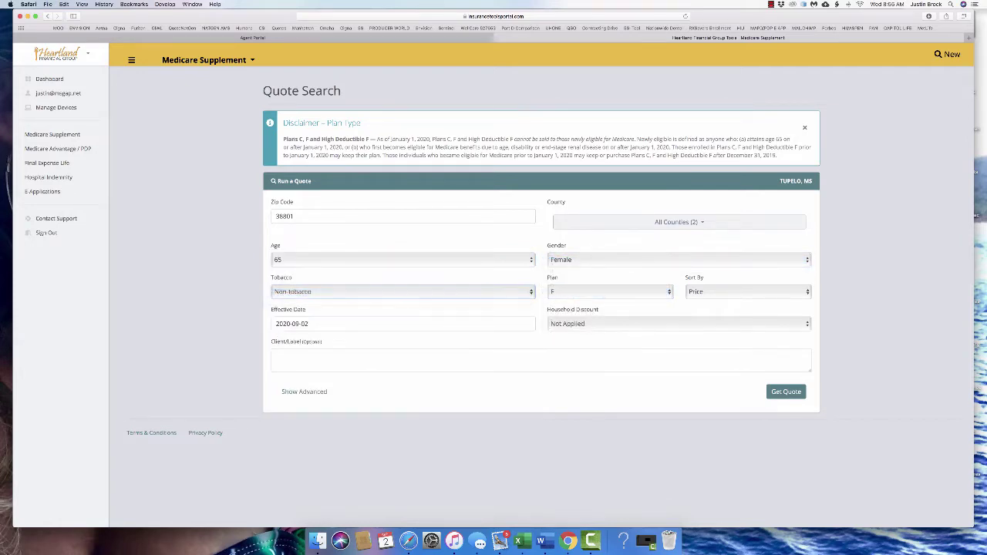
Apply the household discount, set effective date 2020-10-01, and run the quote
{"action": "key", "text": "Tab"}
{"action": "key", "text": "Tab"}
{"action": "key", "text": "Tab"}
{"action": "key", "text": "Tab"}
{"action": "key", "text": "space"}
{"action": "key", "text": "Down"}
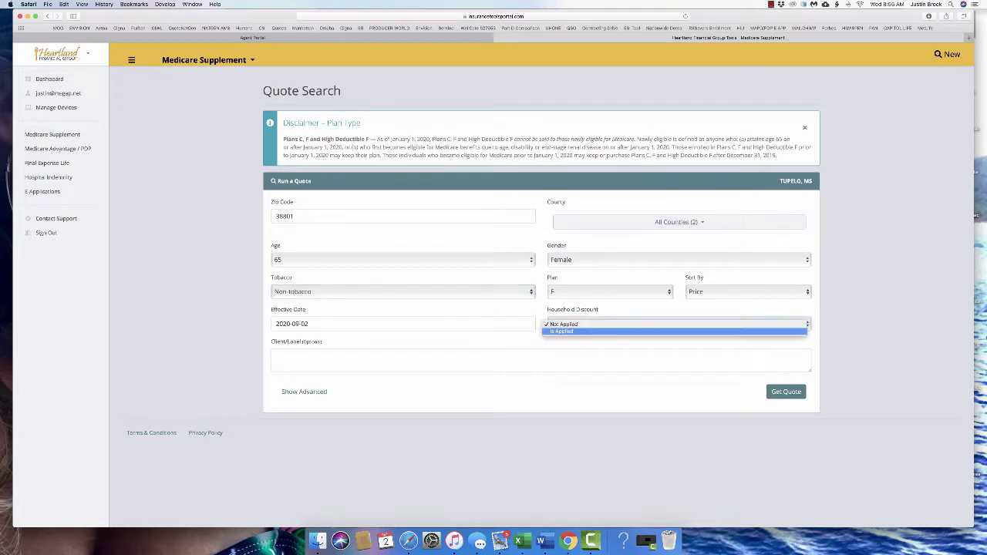
{"action": "key", "text": "Return"}
{"action": "key", "text": "shift+Tab"}
{"action": "key", "text": "BackSpace"}
{"action": "key", "text": "BackSpace"}
{"action": "key", "text": "BackSpace"}
{"action": "key", "text": "BackSpace"}
{"action": "key", "text": "BackSpace"}
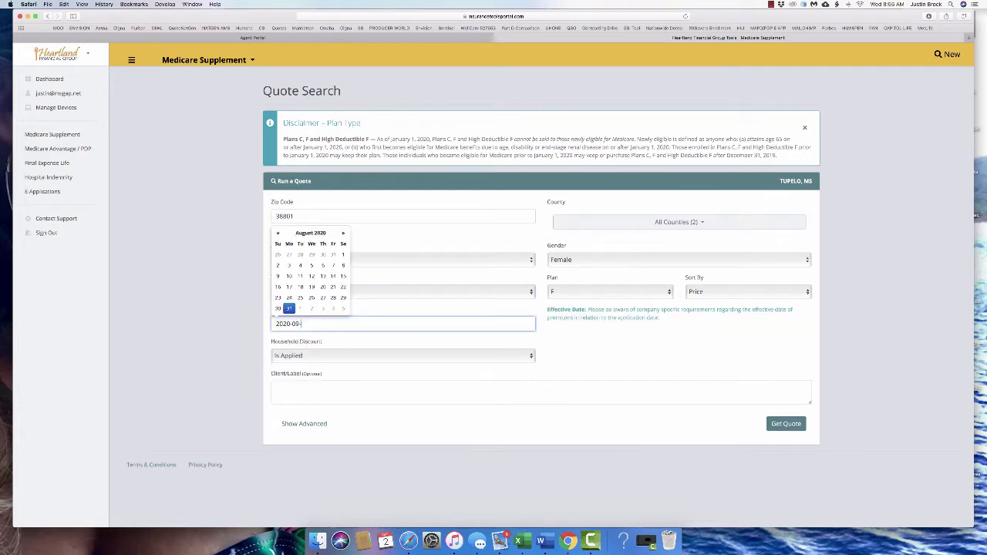
{"action": "type", "text": "10-01"}
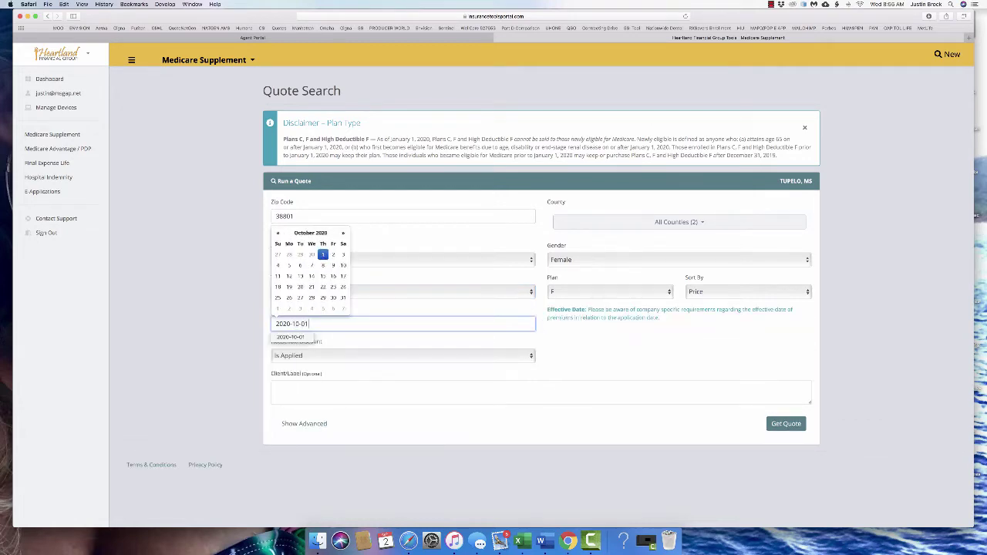
{"action": "key", "text": "Tab"}
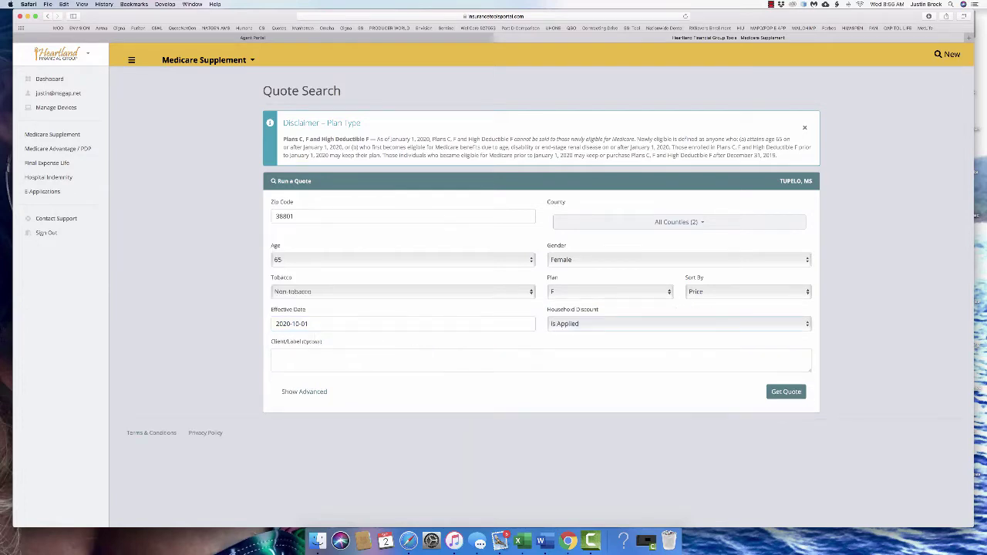
{"action": "key", "text": "Return"}
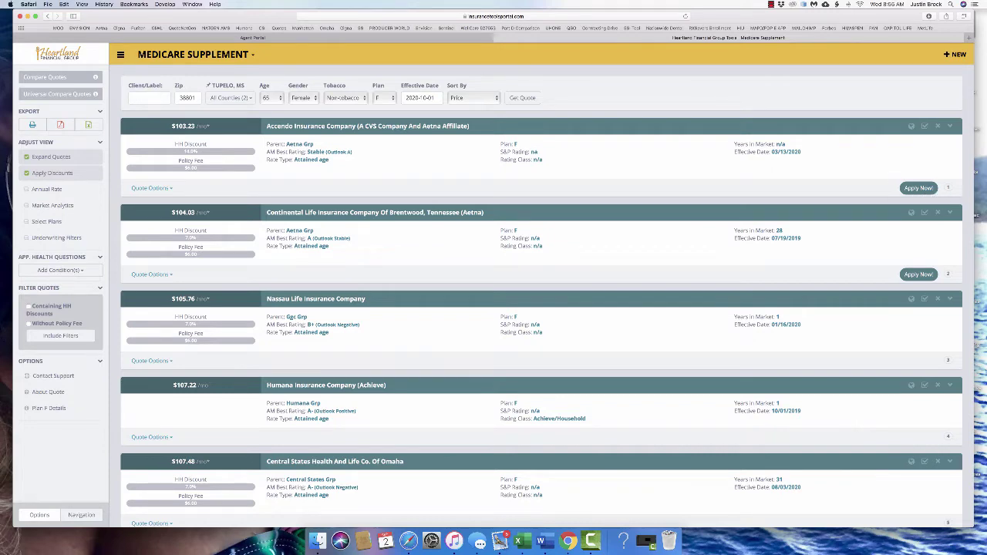
Remove the Nassau Life, Humana and Central States Health And Life quotes
{"action": "left_click", "coordinate": [938, 299]}
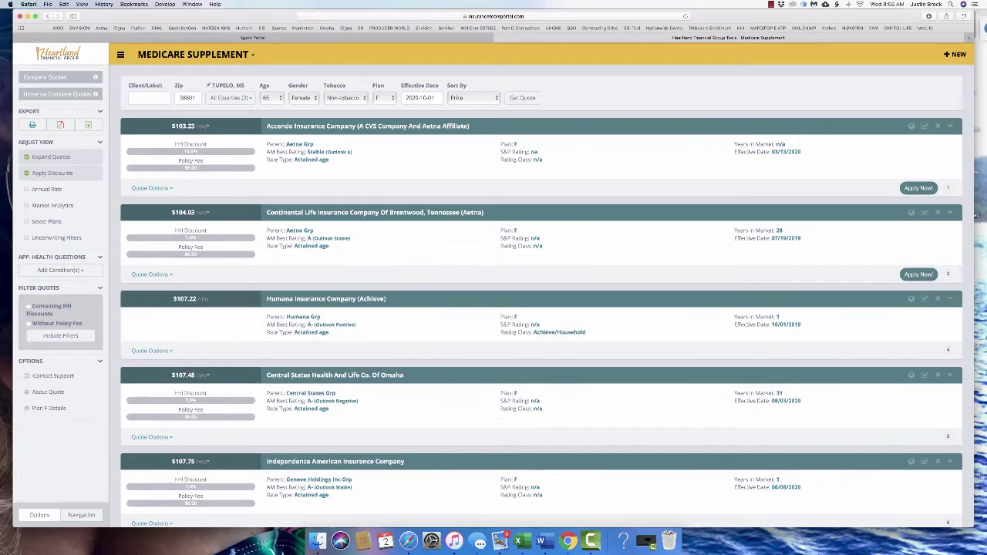
{"action": "left_click", "coordinate": [938, 298]}
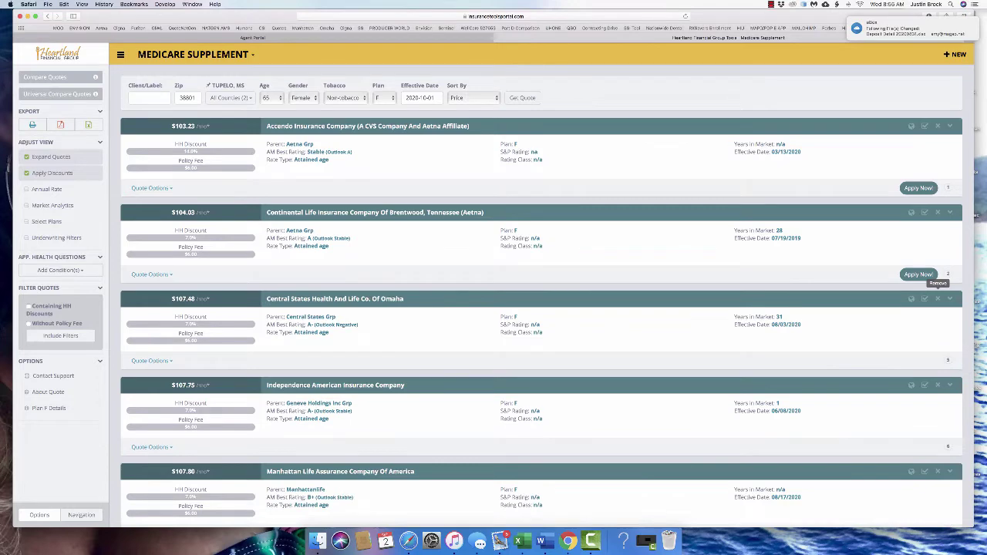
{"action": "left_click", "coordinate": [938, 299]}
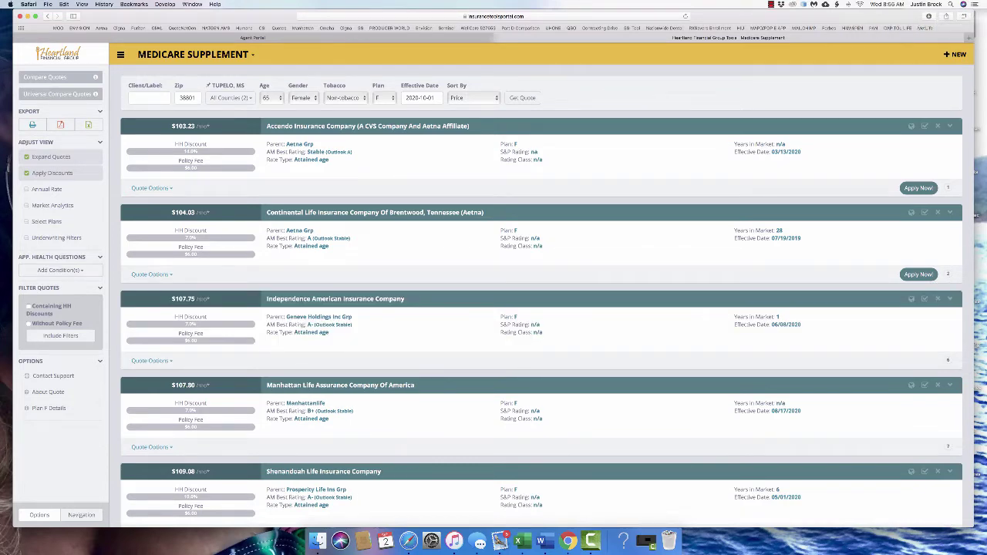
Turn Apply Discounts off and back on, then show market analytics for each quote
{"action": "mouse_move", "coordinate": [52, 173]}
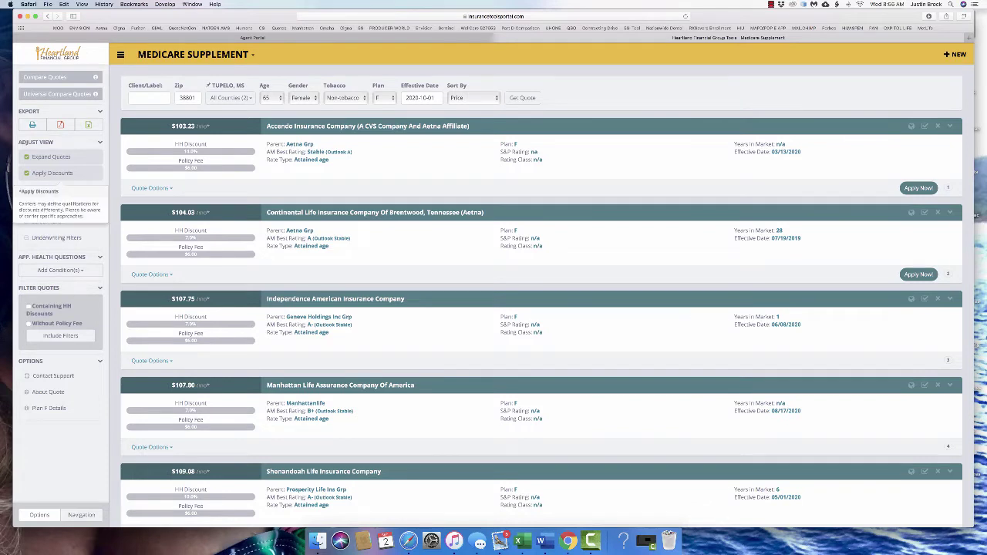
{"action": "left_click", "coordinate": [51, 172]}
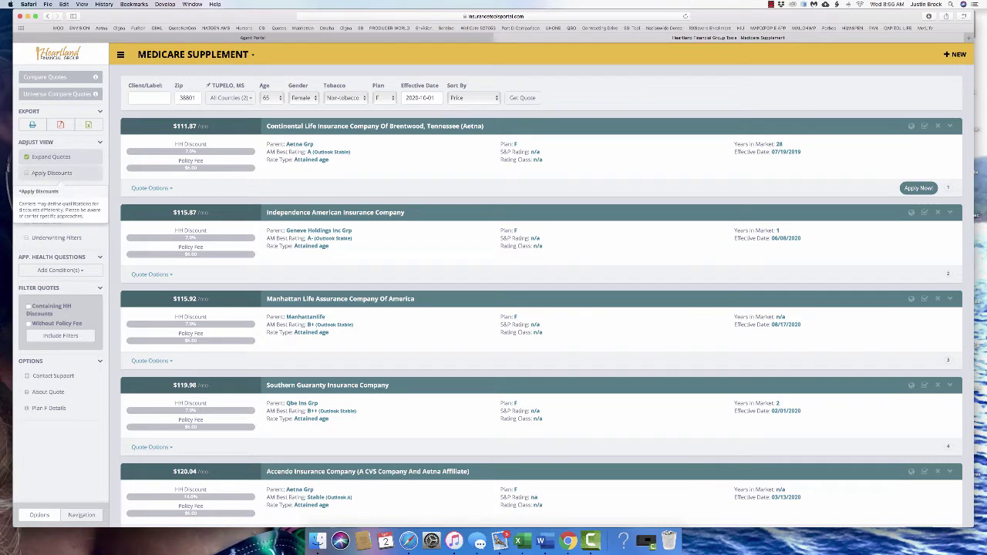
{"action": "left_click", "coordinate": [51, 173]}
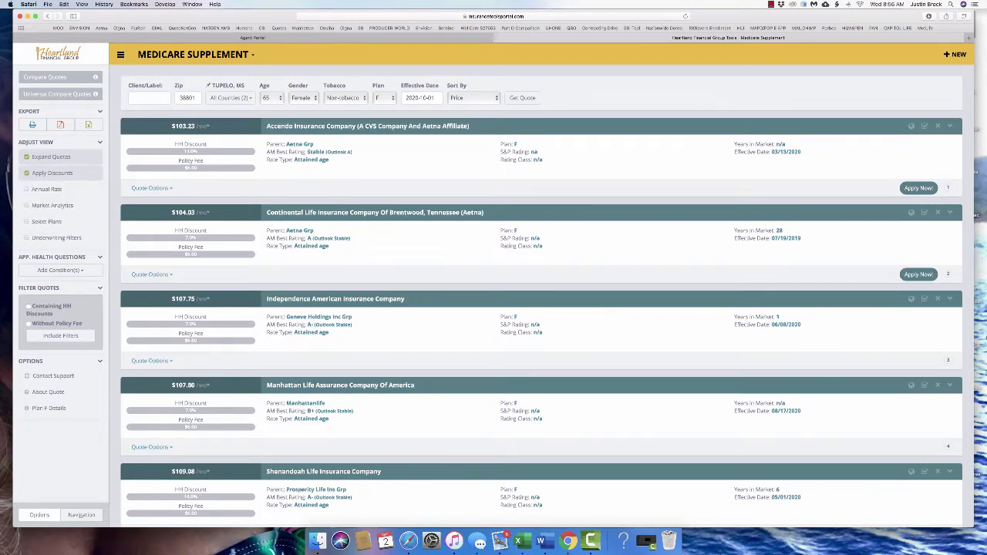
{"action": "left_click", "coordinate": [52, 205]}
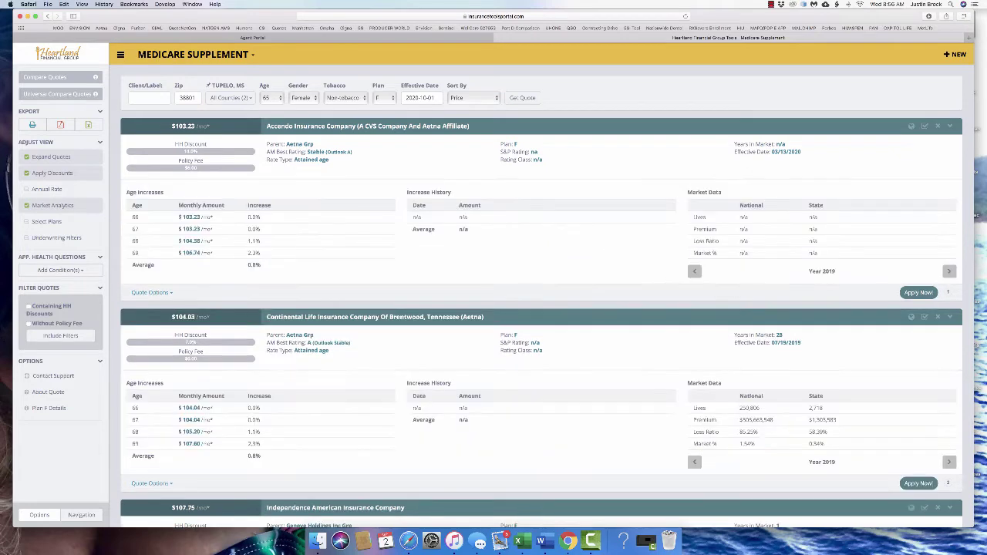
{"action": "left_click_drag", "start_coordinate": [260, 253], "coordinate": [246, 217]}
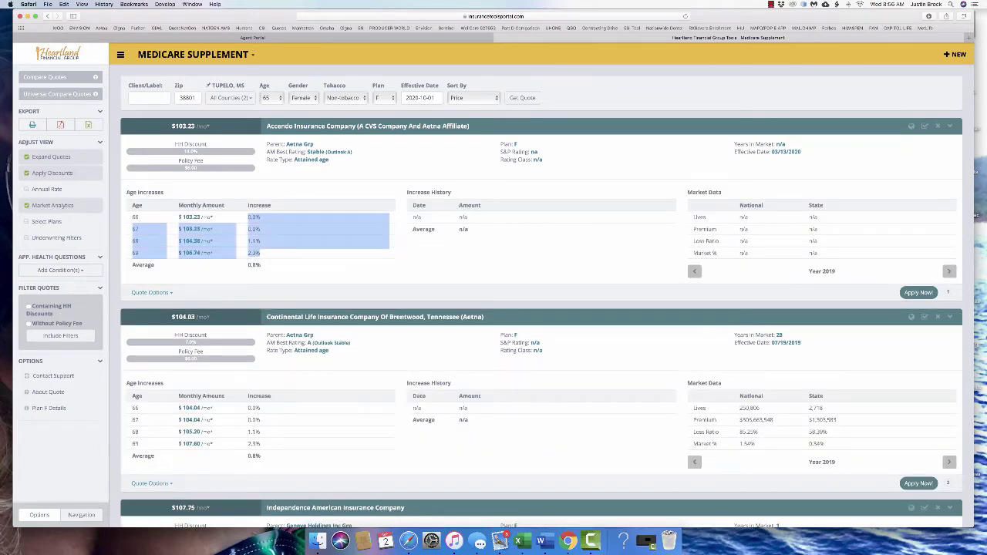
{"action": "scroll", "coordinate": [541, 296], "scroll_direction": "down", "scroll_amount": 3}
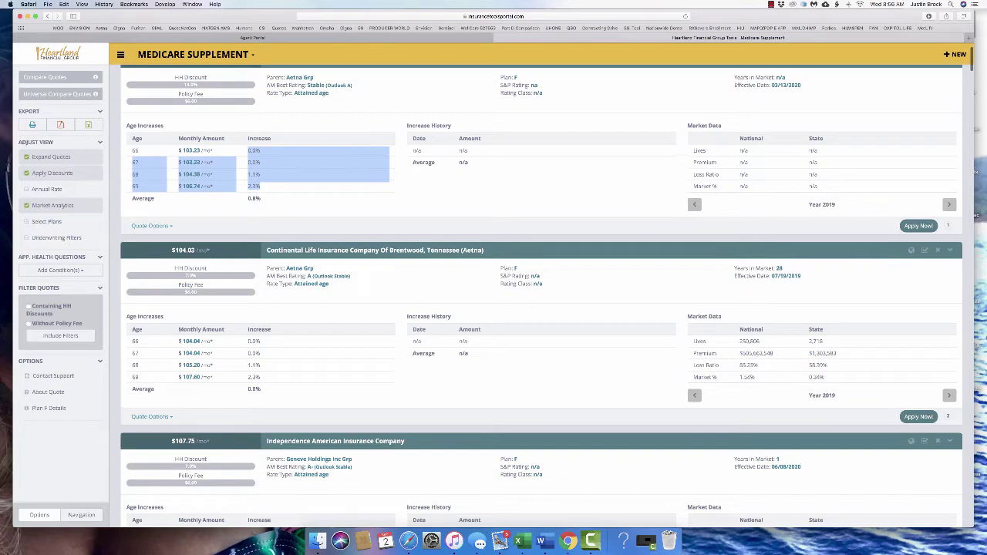
{"action": "scroll", "coordinate": [541, 297], "scroll_direction": "down", "scroll_amount": 1}
{"action": "scroll", "coordinate": [541, 297], "scroll_direction": "up", "scroll_amount": 2}
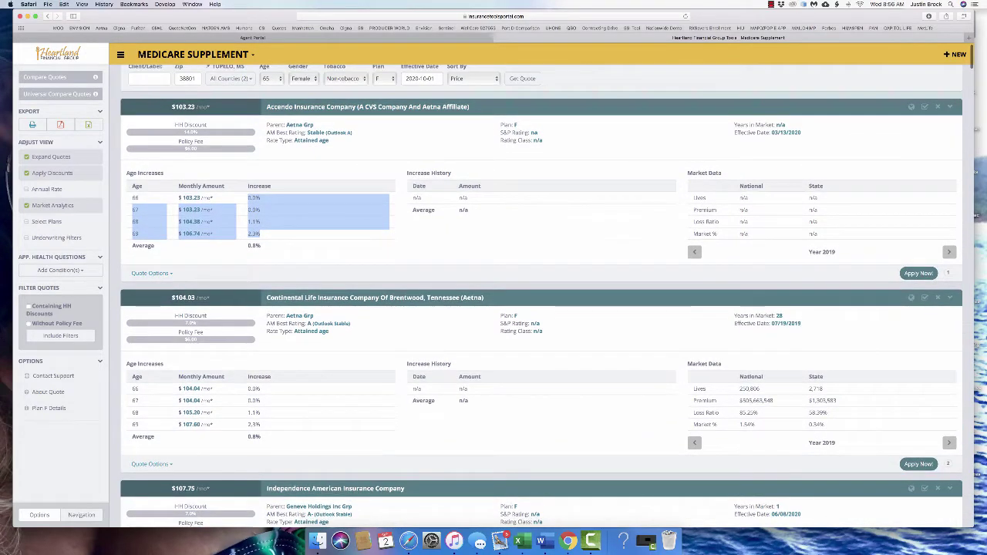
{"action": "left_click_drag", "start_coordinate": [414, 197], "coordinate": [671, 211]}
{"action": "left_click", "coordinate": [670, 211]}
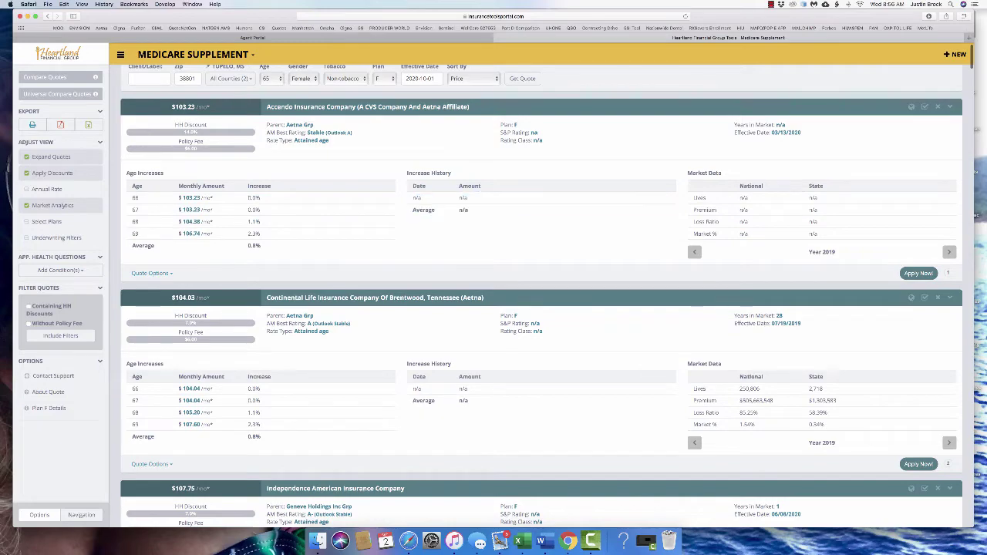
{"action": "scroll", "coordinate": [541, 297], "scroll_direction": "down", "scroll_amount": 10}
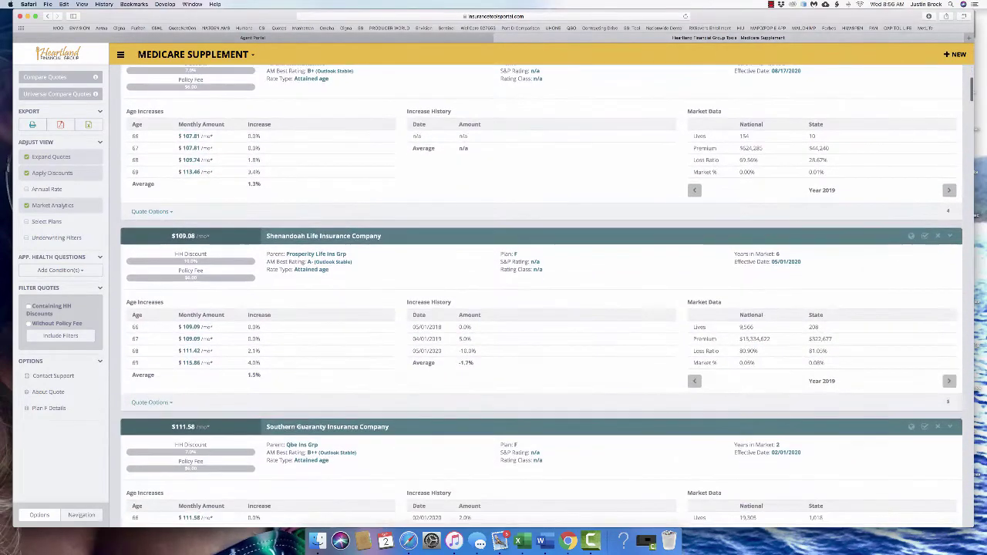
{"action": "left_click_drag", "start_coordinate": [722, 381], "coordinate": [414, 312]}
{"action": "left_click", "coordinate": [414, 312]}
{"action": "mouse_move", "coordinate": [472, 339]}
{"action": "left_mouse_down"}
{"action": "mouse_move", "coordinate": [413, 340]}
{"action": "mouse_move", "coordinate": [473, 351]}
{"action": "mouse_move", "coordinate": [458, 351]}
{"action": "left_mouse_up"}
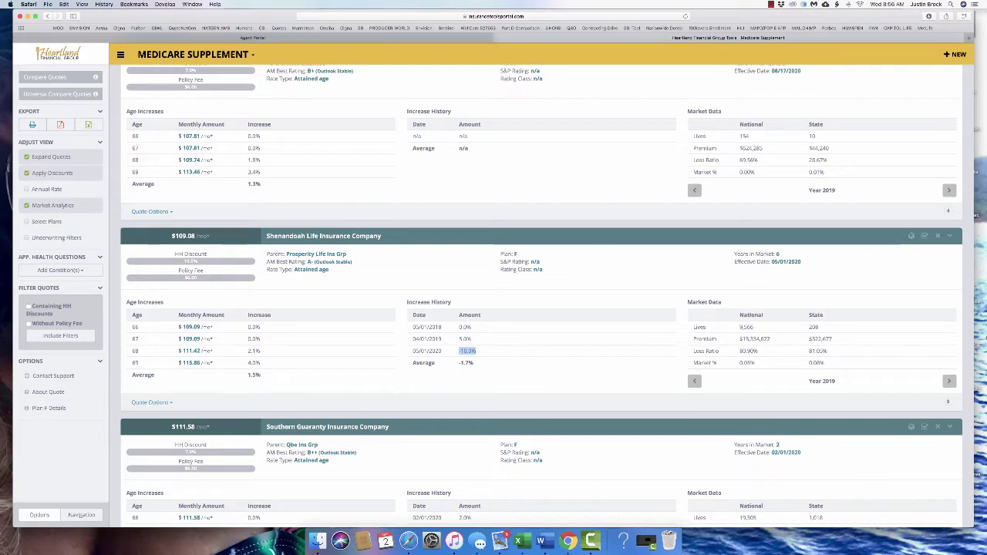
{"action": "scroll", "coordinate": [540, 294], "scroll_direction": "down", "scroll_amount": 5}
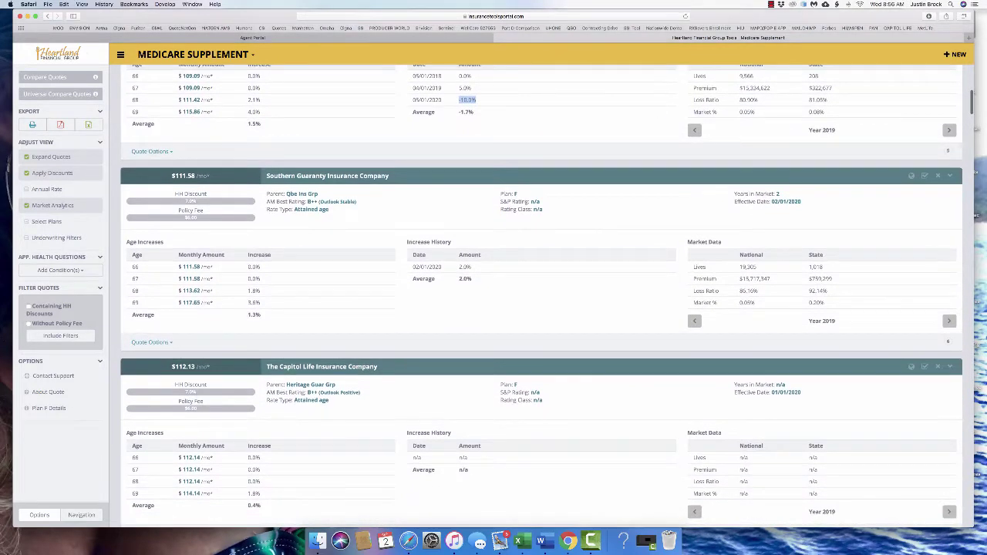
{"action": "scroll", "coordinate": [540, 293], "scroll_direction": "up", "scroll_amount": 10}
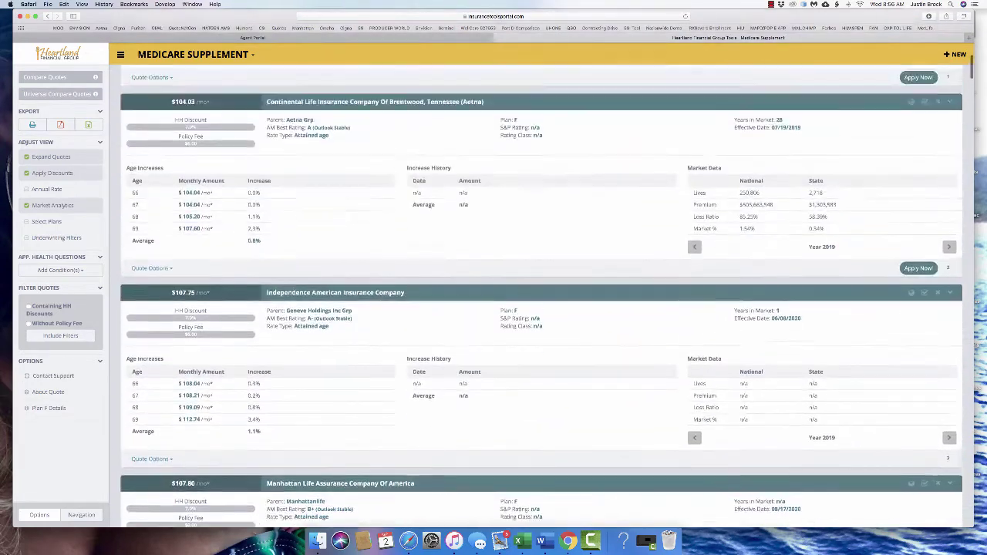
{"action": "scroll", "coordinate": [540, 293], "scroll_direction": "up", "scroll_amount": 2}
{"action": "scroll", "coordinate": [539, 293], "scroll_direction": "up", "scroll_amount": 3}
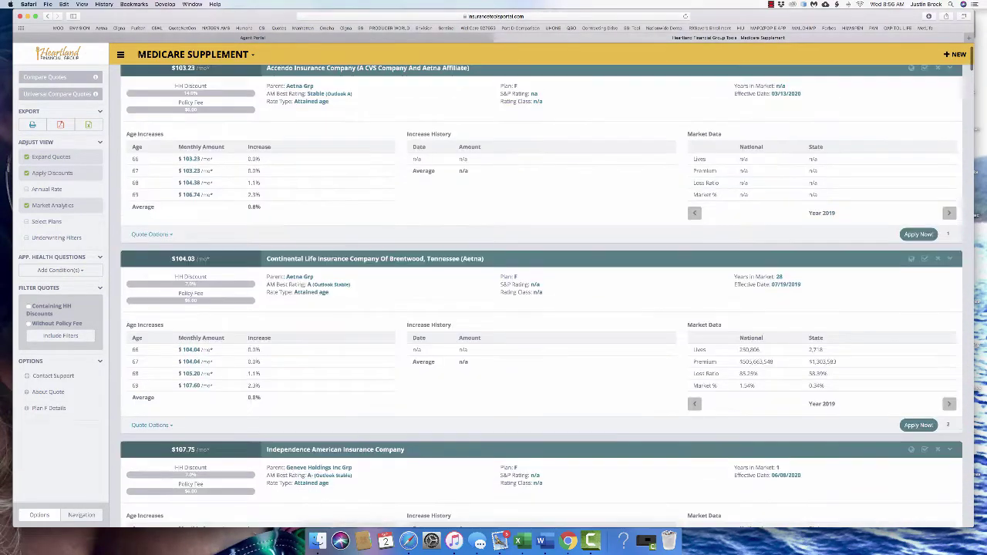
{"action": "scroll", "coordinate": [540, 293], "scroll_direction": "up", "scroll_amount": 1}
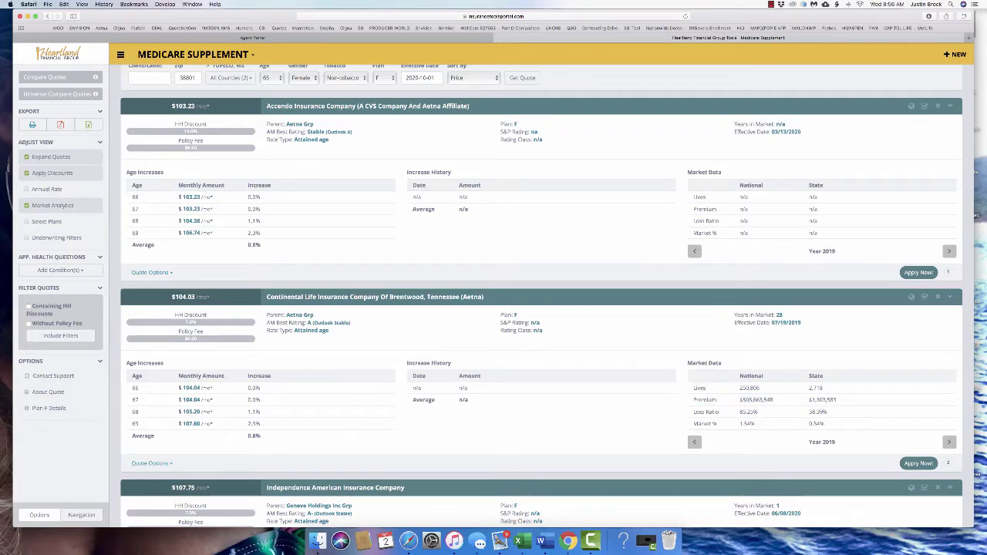
{"action": "double_click", "coordinate": [749, 388]}
{"action": "left_click_drag", "start_coordinate": [740, 388], "coordinate": [951, 388]}
{"action": "left_click", "coordinate": [848, 388]}
{"action": "scroll", "coordinate": [540, 298], "scroll_direction": "down", "scroll_amount": 10}
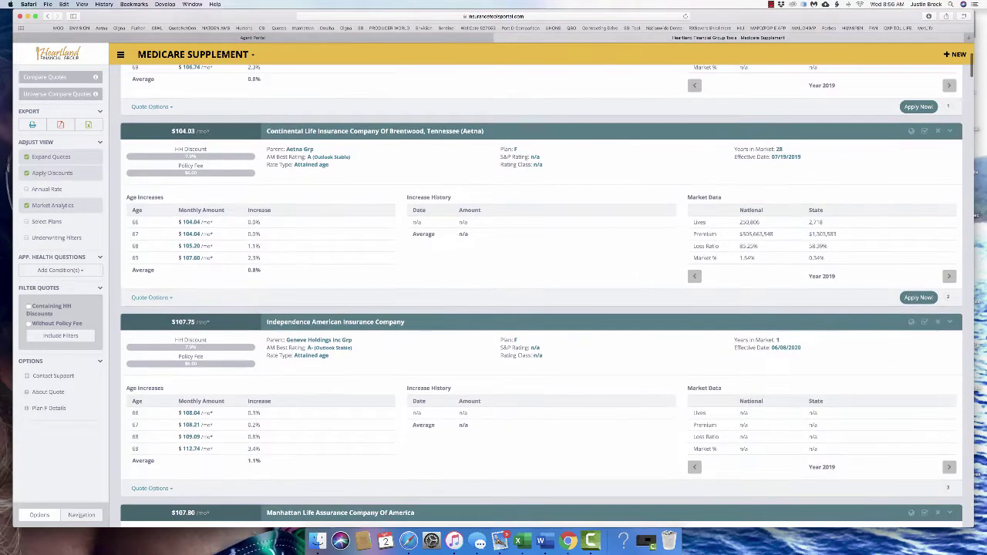
{"action": "scroll", "coordinate": [539, 309], "scroll_direction": "up", "scroll_amount": 7}
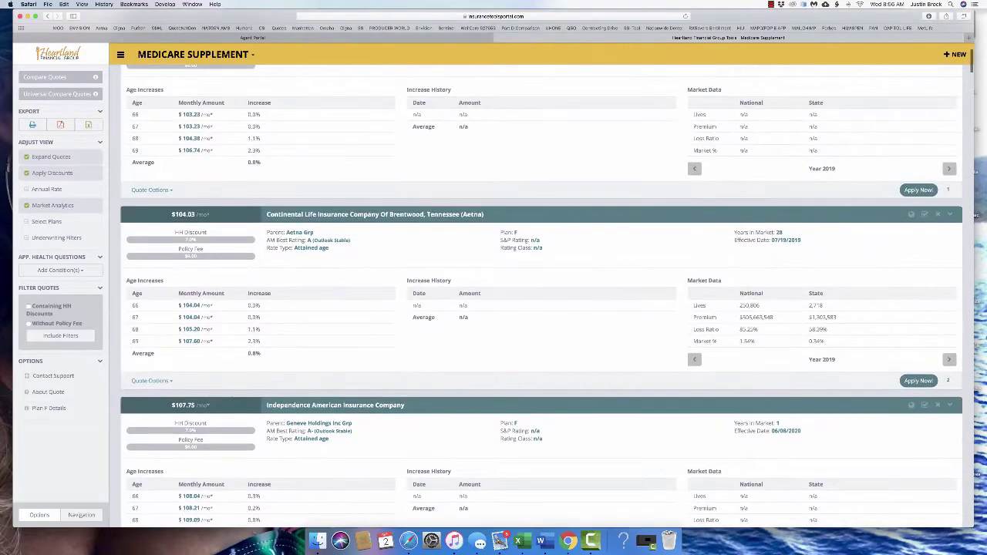
{"action": "left_click_drag", "start_coordinate": [739, 305], "coordinate": [951, 304]}
{"action": "scroll", "coordinate": [540, 309], "scroll_direction": "up", "scroll_amount": 3}
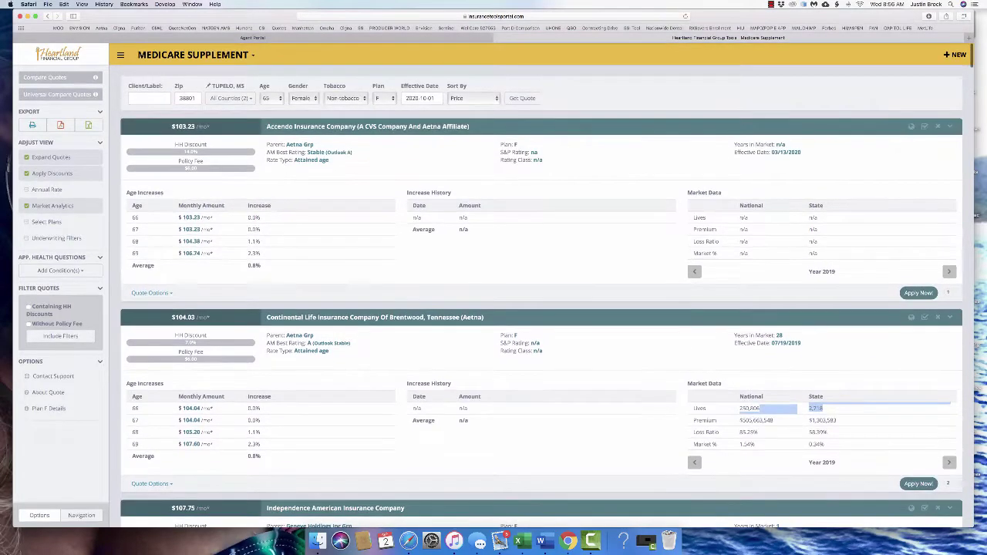
{"action": "scroll", "coordinate": [540, 298], "scroll_direction": "down", "scroll_amount": 17}
{"action": "scroll", "coordinate": [540, 297], "scroll_direction": "down", "scroll_amount": 5}
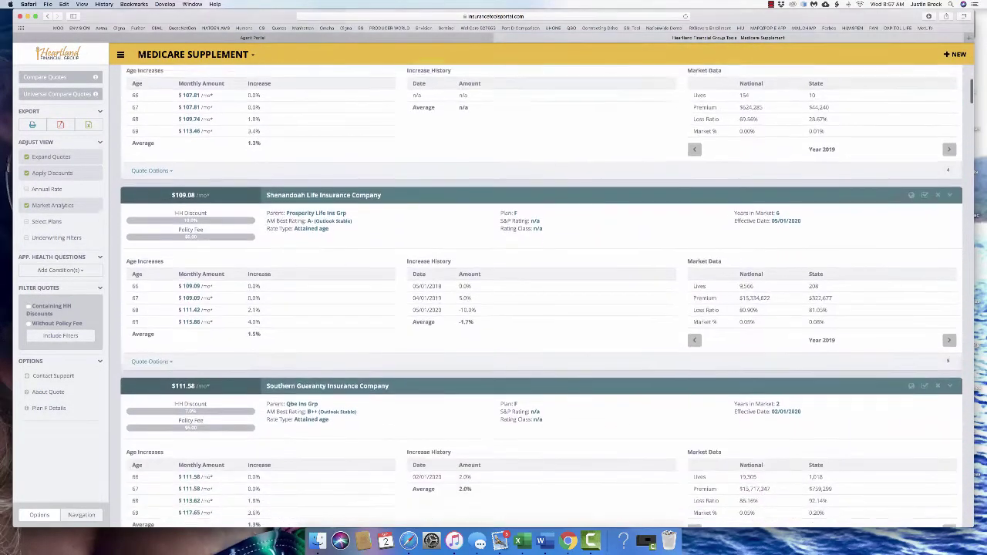
{"action": "scroll", "coordinate": [540, 297], "scroll_direction": "up", "scroll_amount": 5}
{"action": "scroll", "coordinate": [539, 297], "scroll_direction": "up", "scroll_amount": 5}
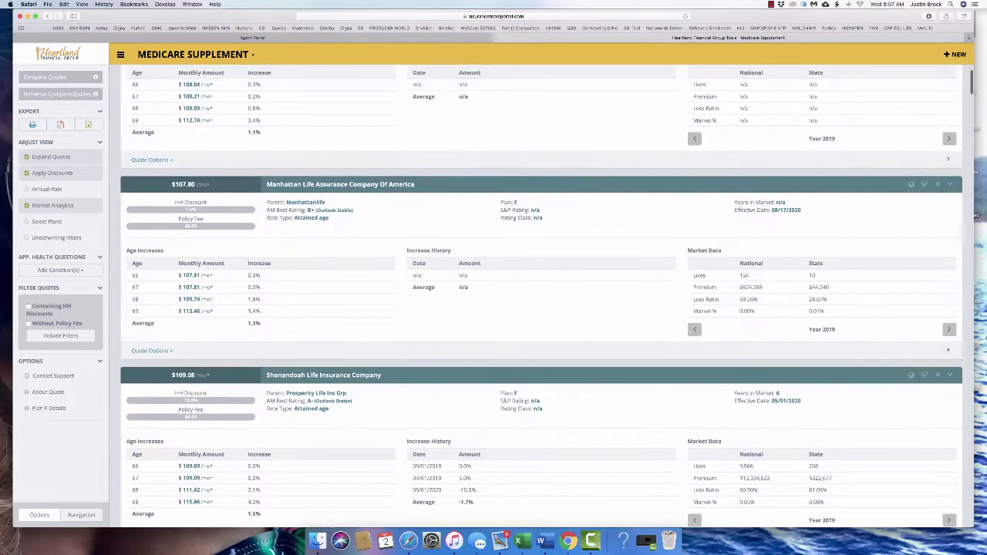
{"action": "scroll", "coordinate": [540, 298], "scroll_direction": "up", "scroll_amount": 1}
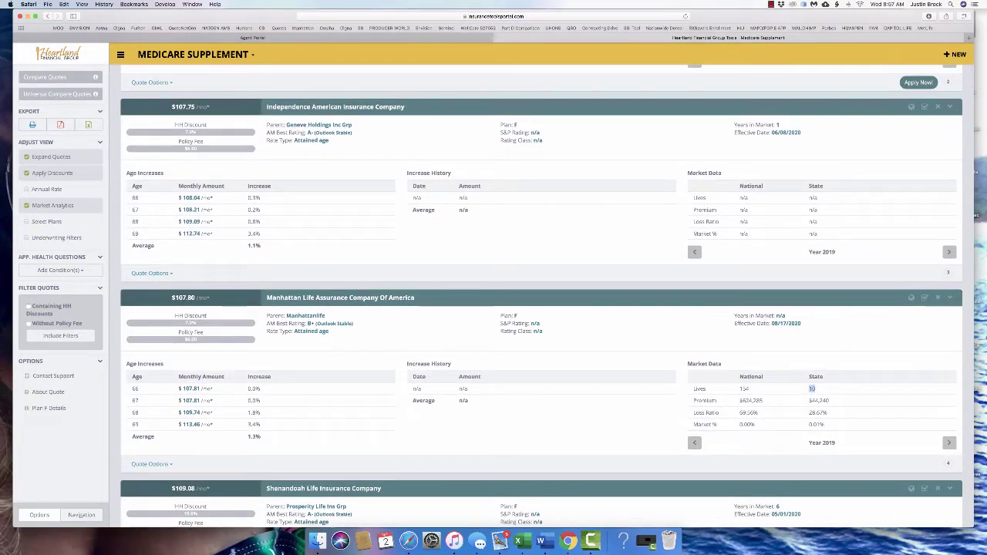
{"action": "scroll", "coordinate": [540, 297], "scroll_direction": "down", "scroll_amount": 1}
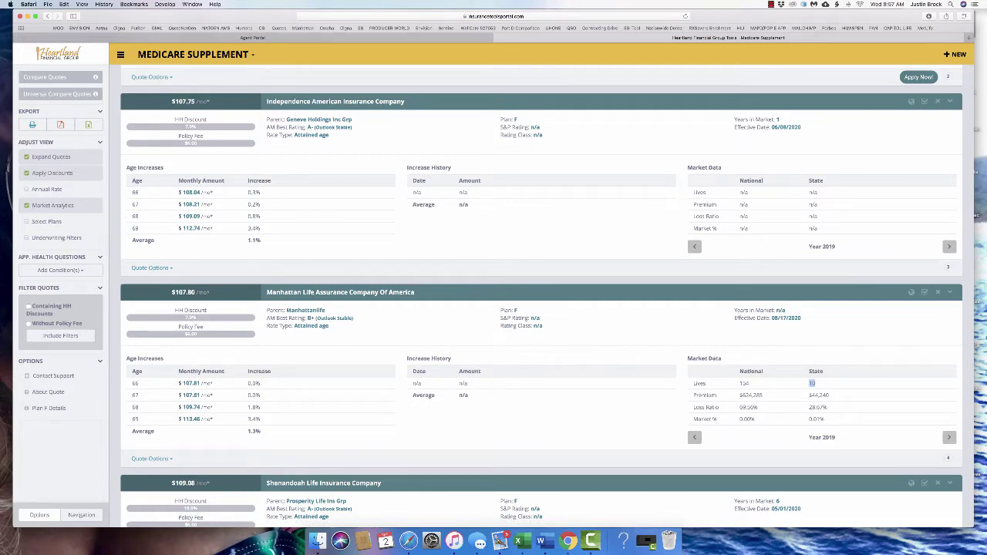
Add Manhattan Life to the comparison and highlight its Lives figures (154, 10) and rating details
{"action": "left_click_drag", "start_coordinate": [415, 292], "coordinate": [267, 292]}
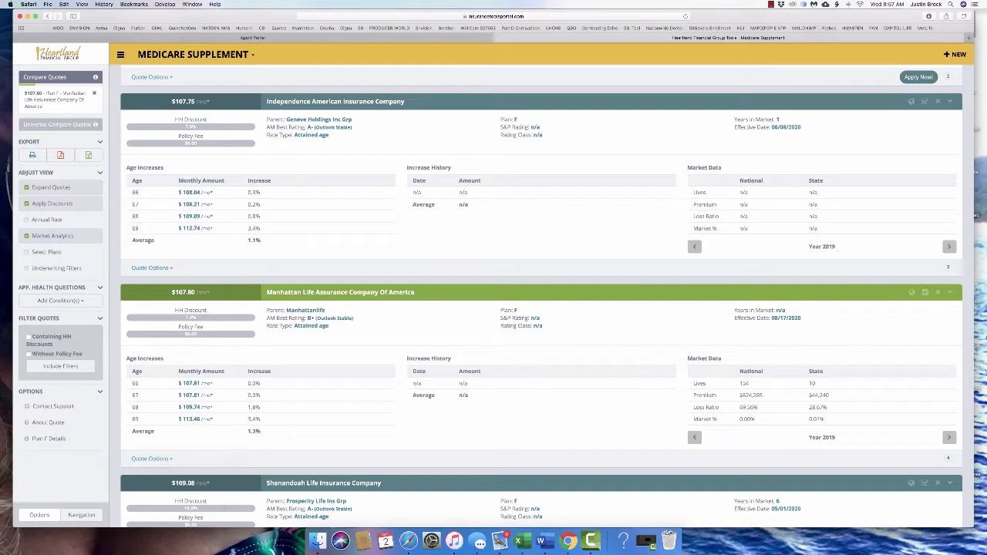
{"action": "left_click_drag", "start_coordinate": [950, 383], "coordinate": [743, 384]}
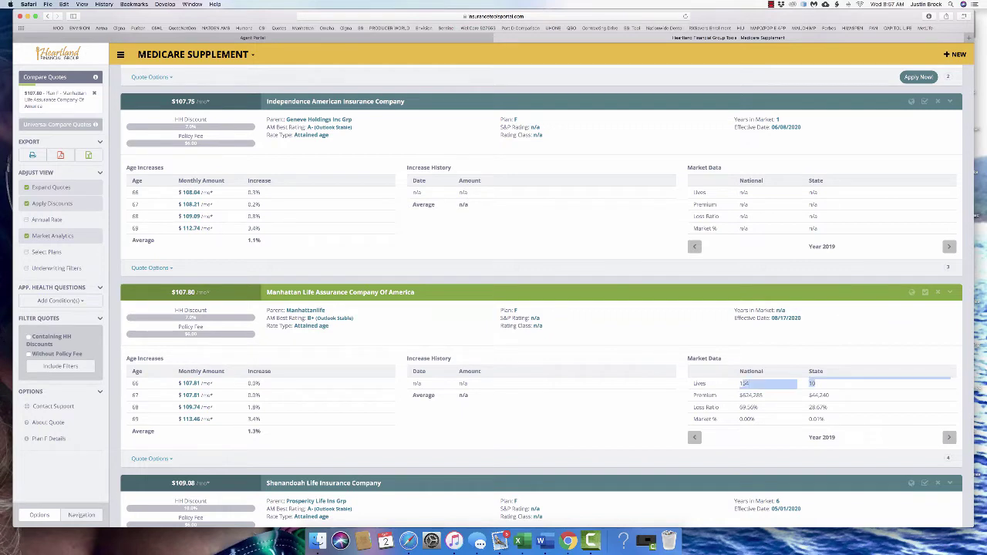
{"action": "left_click", "coordinate": [743, 383]}
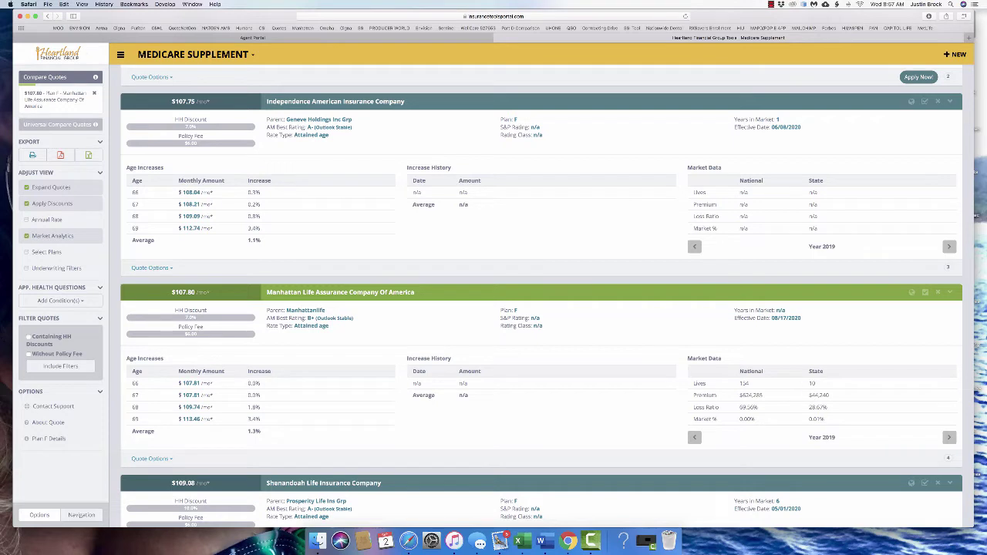
{"action": "left_click_drag", "start_coordinate": [950, 384], "coordinate": [740, 383]}
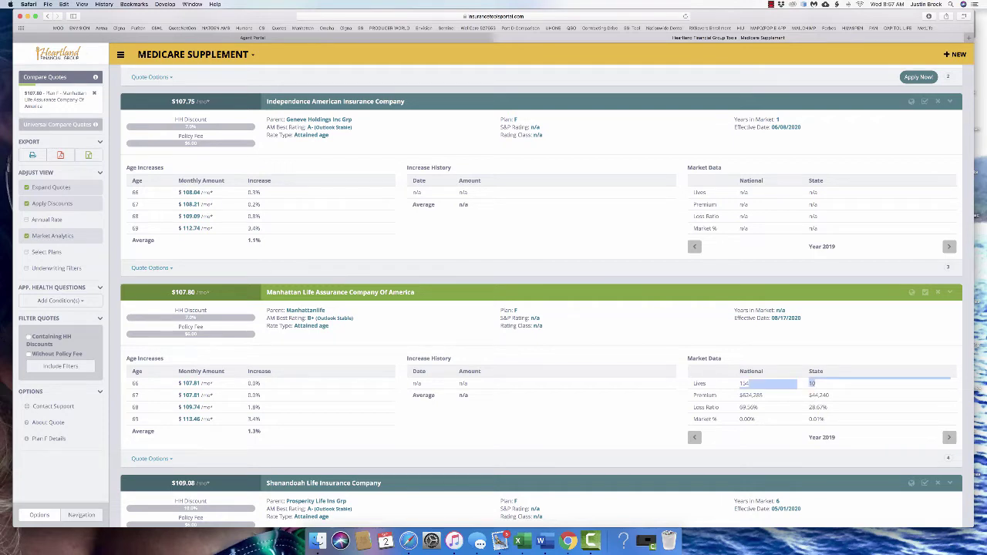
{"action": "left_click_drag", "start_coordinate": [925, 327], "coordinate": [772, 318]}
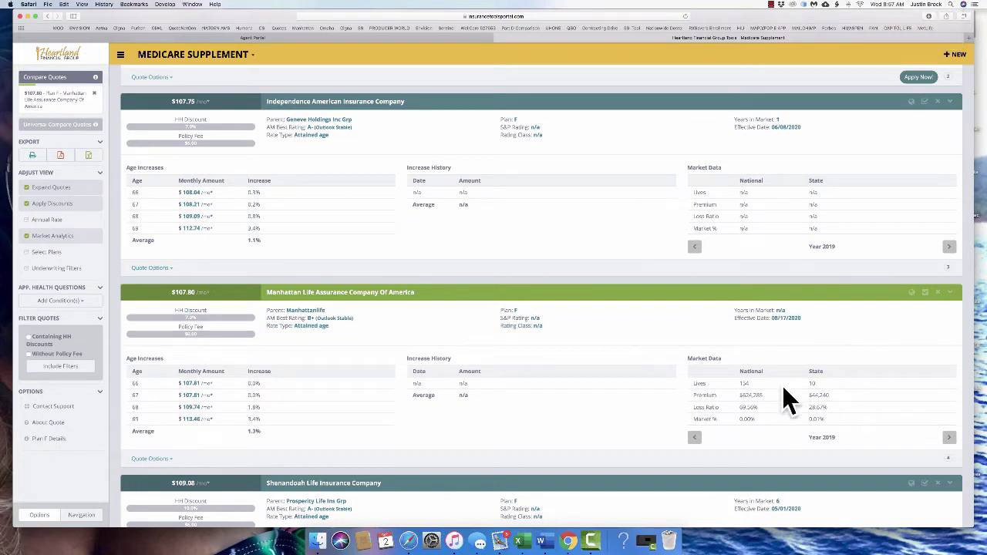
{"action": "scroll", "coordinate": [855, 379], "scroll_direction": "up", "scroll_amount": 2}
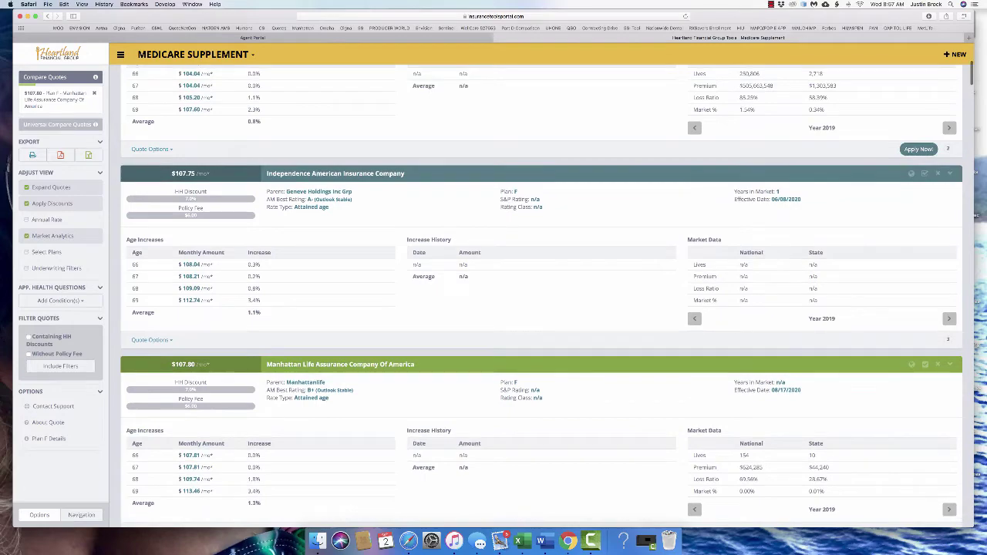
Add United World Life's $112.54/mo quote to the comparison, highlighting its national and state premiums
{"action": "scroll", "coordinate": [808, 298], "scroll_direction": "down", "scroll_amount": 1}
{"action": "scroll", "coordinate": [540, 293], "scroll_direction": "down", "scroll_amount": 10}
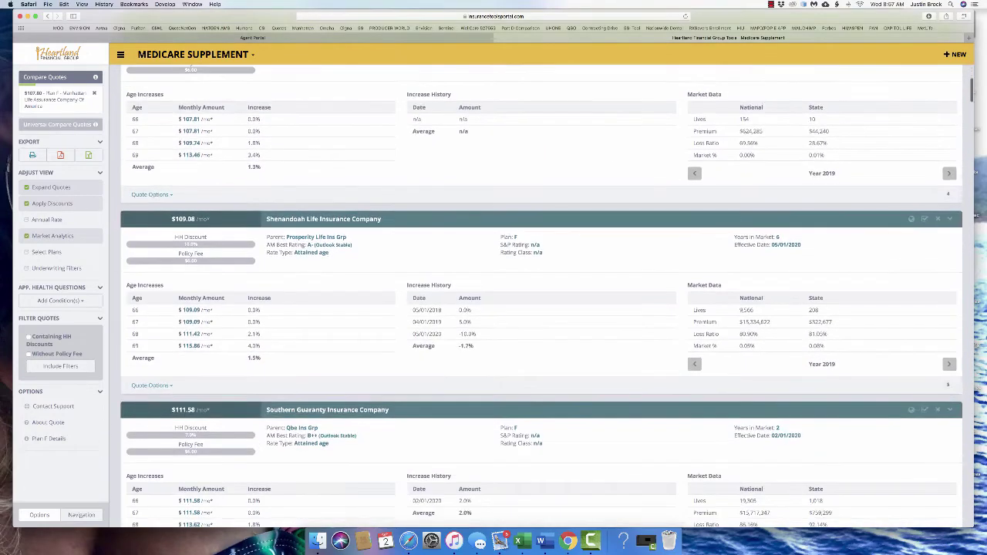
{"action": "scroll", "coordinate": [539, 293], "scroll_direction": "down", "scroll_amount": 5}
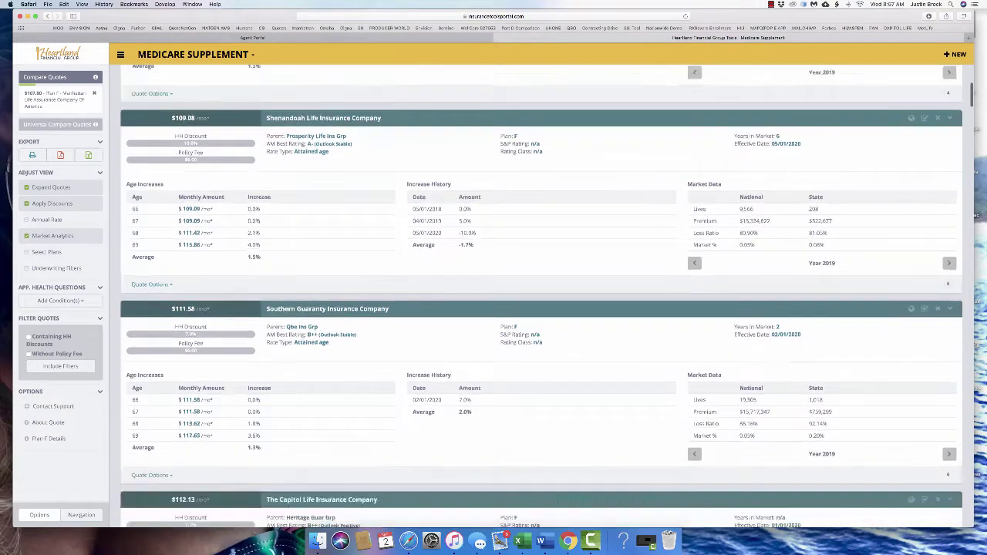
{"action": "scroll", "coordinate": [540, 293], "scroll_direction": "down", "scroll_amount": 4}
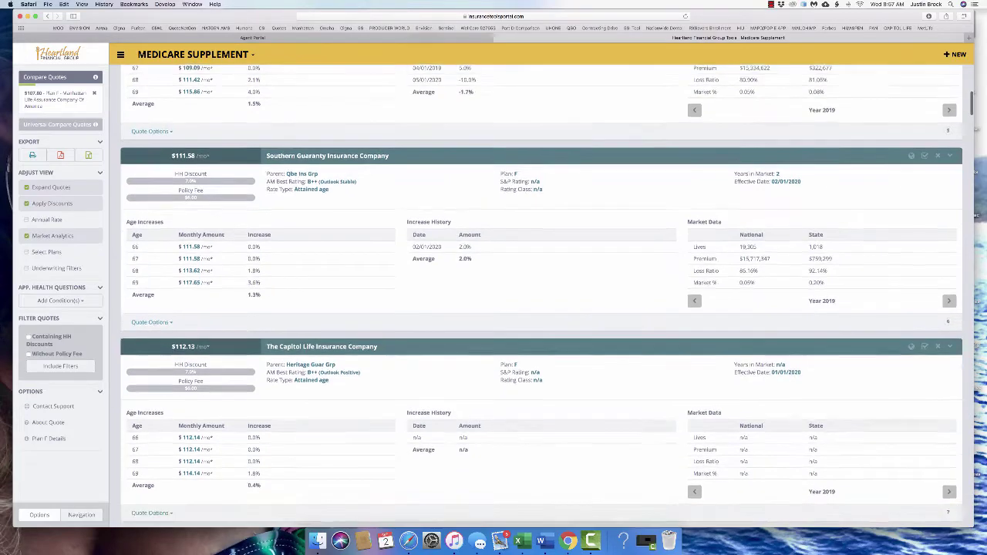
{"action": "scroll", "coordinate": [540, 294], "scroll_direction": "down", "scroll_amount": 1}
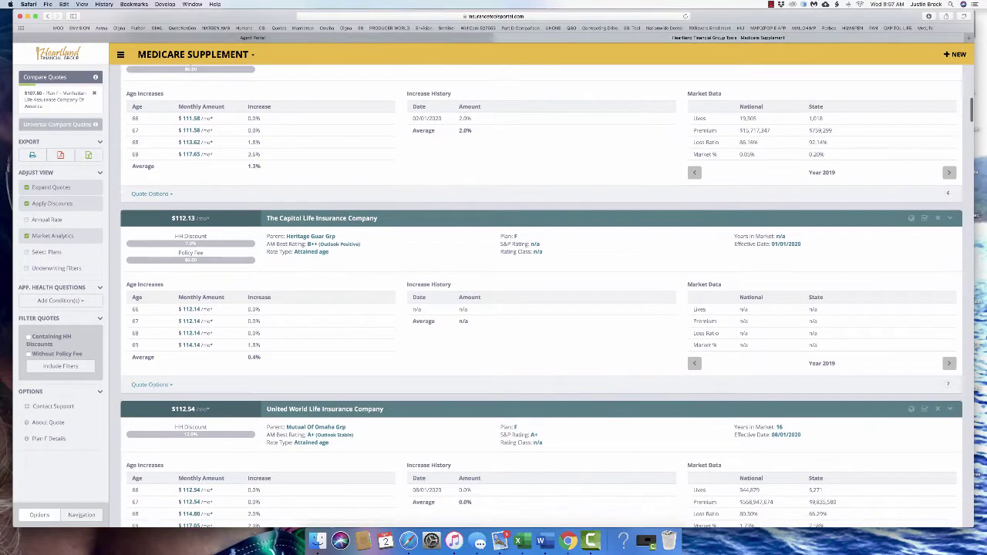
{"action": "scroll", "coordinate": [539, 297], "scroll_direction": "down", "scroll_amount": 7}
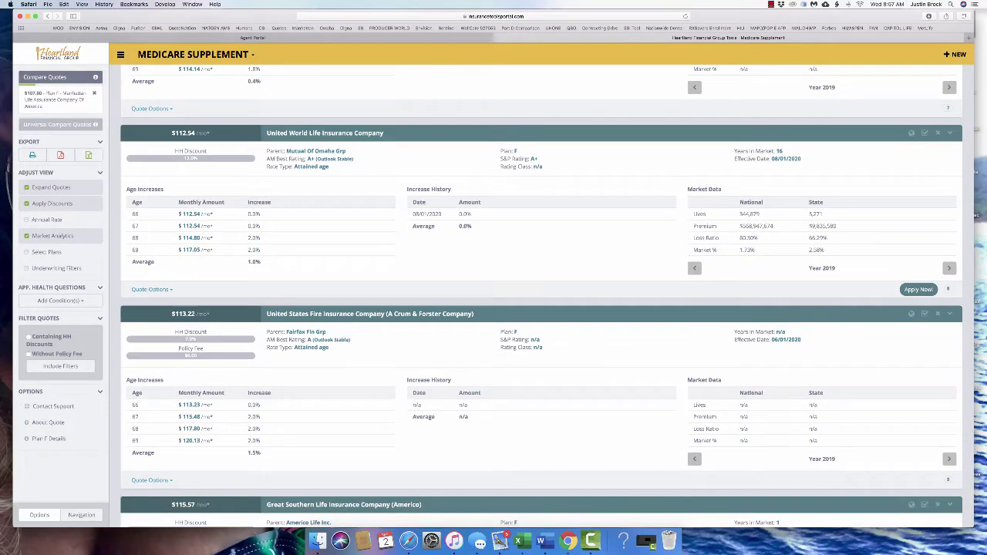
{"action": "double_click", "coordinate": [755, 226]}
{"action": "left_click_drag", "start_coordinate": [384, 133], "coordinate": [267, 132]}
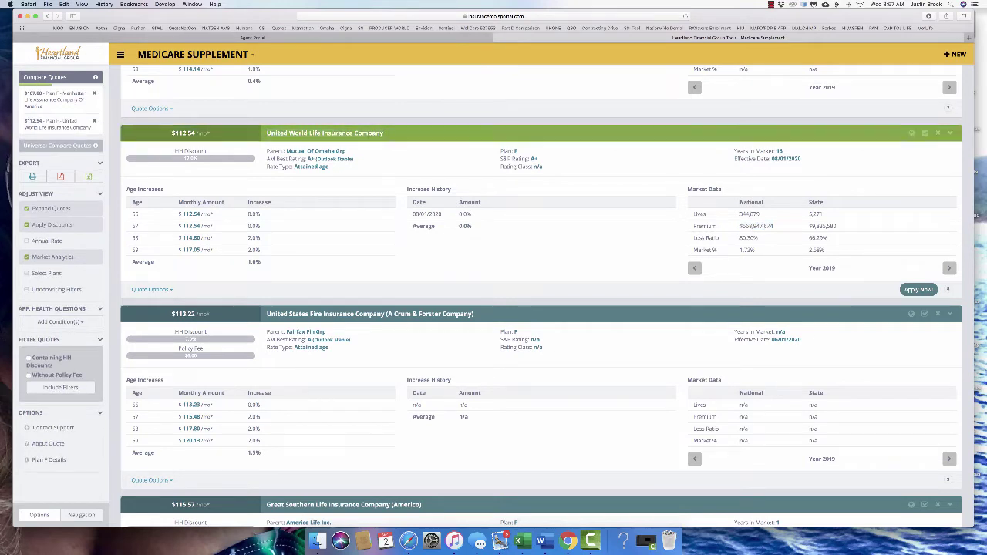
{"action": "left_click_drag", "start_coordinate": [838, 226], "coordinate": [808, 250]}
{"action": "scroll", "coordinate": [540, 297], "scroll_direction": "up", "scroll_amount": 1}
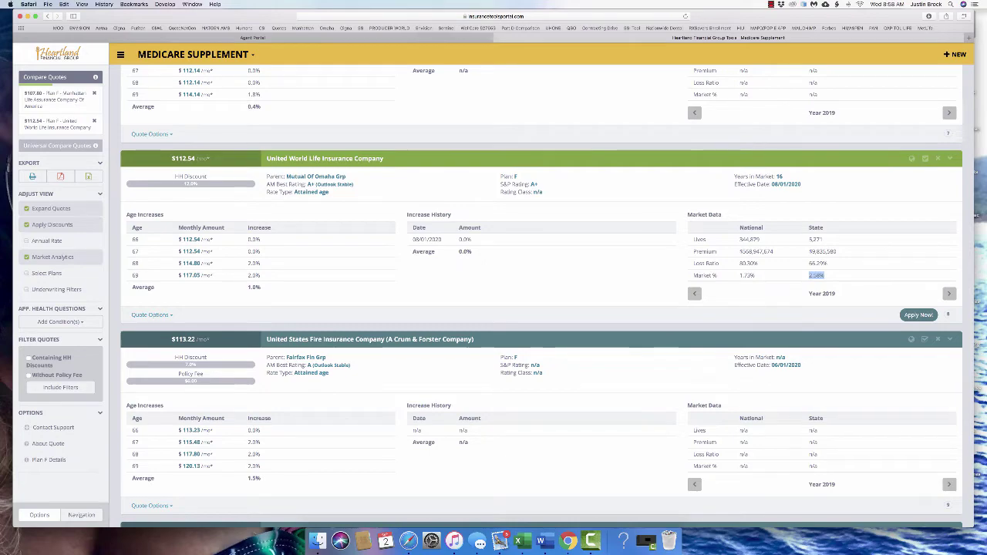
{"action": "scroll", "coordinate": [540, 297], "scroll_direction": "up", "scroll_amount": 10}
{"action": "scroll", "coordinate": [540, 297], "scroll_direction": "up", "scroll_amount": 3}
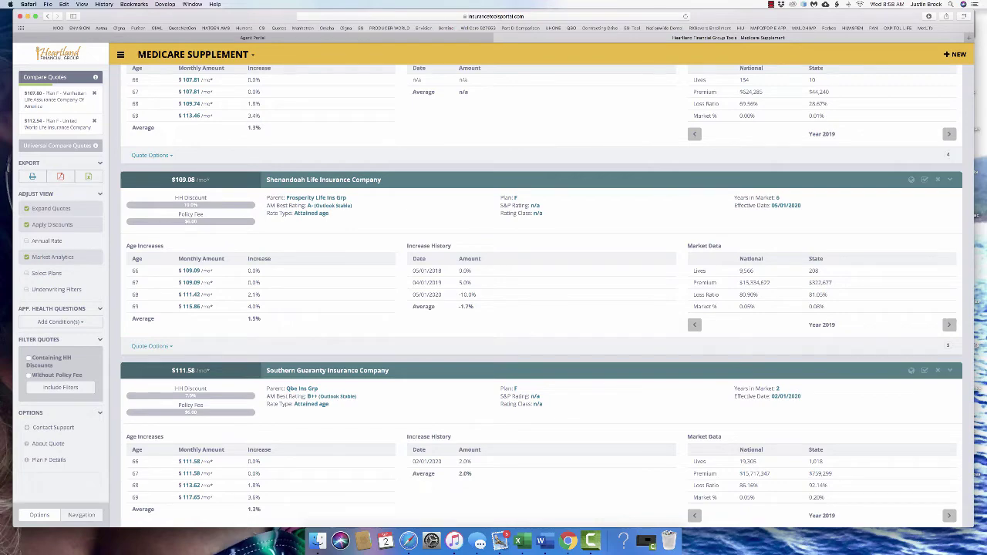
{"action": "scroll", "coordinate": [540, 297], "scroll_direction": "up", "scroll_amount": 2}
{"action": "scroll", "coordinate": [540, 296], "scroll_direction": "up", "scroll_amount": 10}
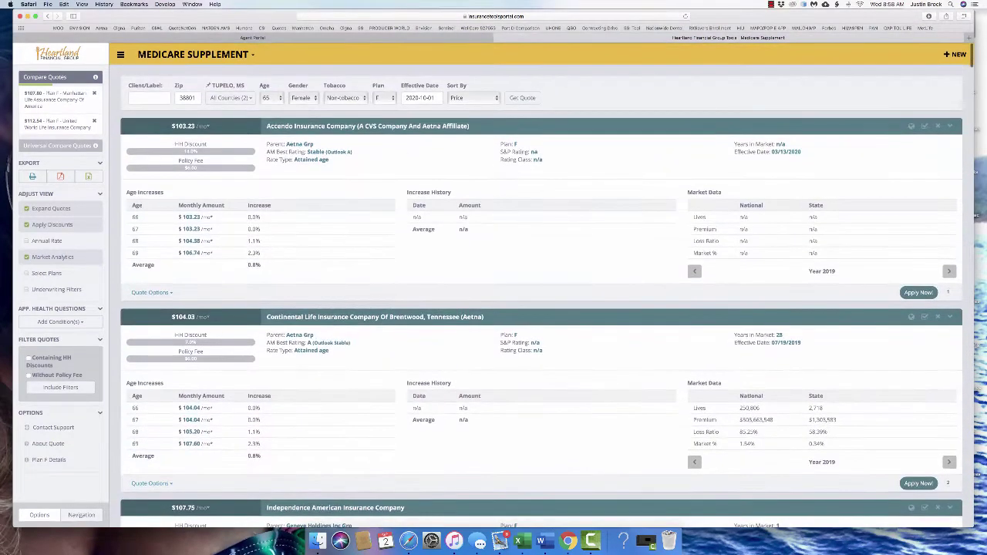
{"action": "scroll", "coordinate": [818, 386], "scroll_direction": "down", "scroll_amount": 3}
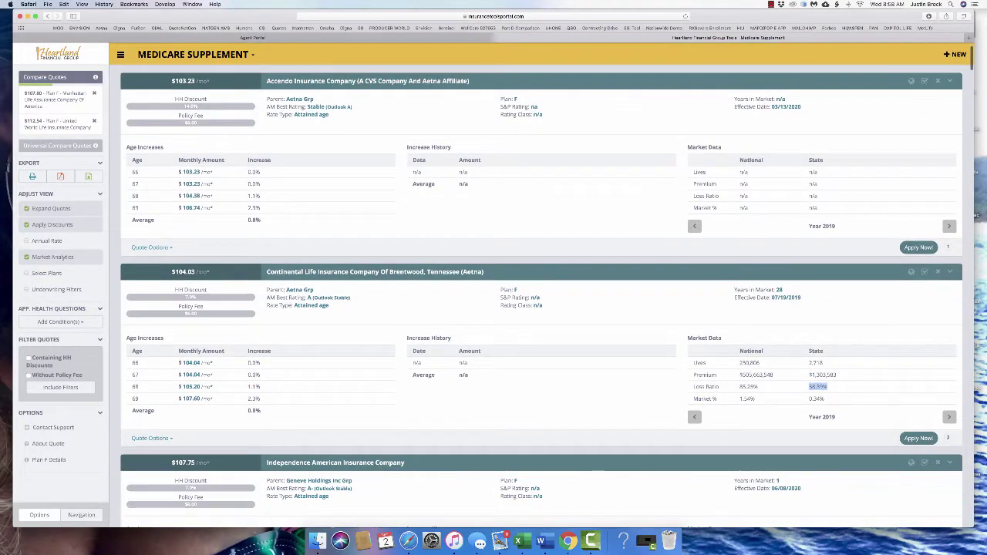
{"action": "left_click_drag", "start_coordinate": [837, 374], "coordinate": [809, 374]}
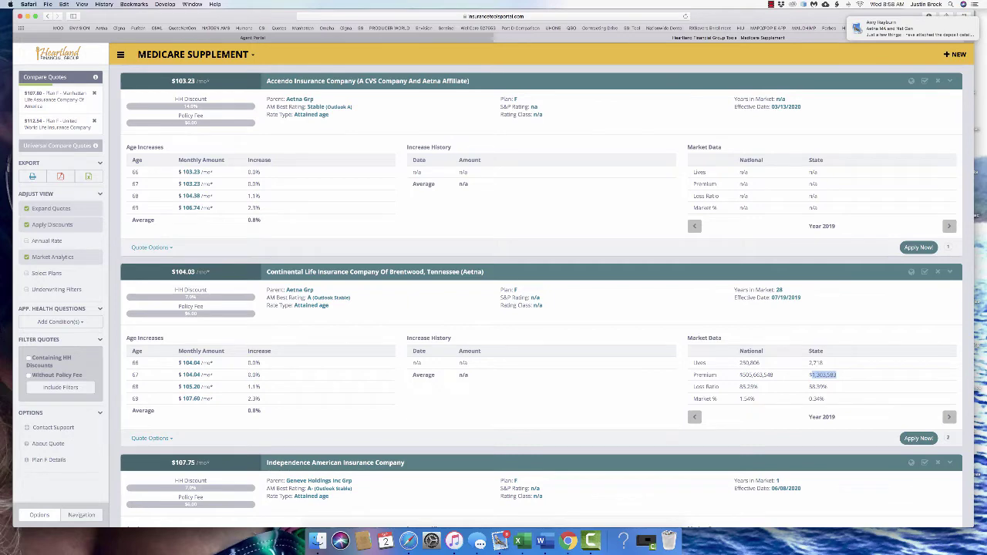
{"action": "scroll", "coordinate": [540, 293], "scroll_direction": "up", "scroll_amount": 2}
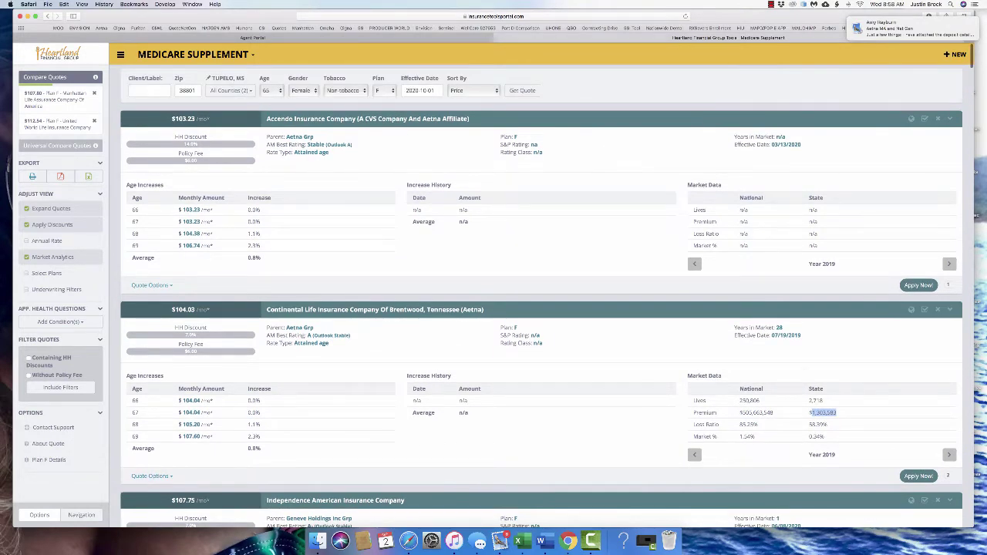
{"action": "scroll", "coordinate": [540, 293], "scroll_direction": "down", "scroll_amount": 6}
{"action": "scroll", "coordinate": [539, 293], "scroll_direction": "down", "scroll_amount": 8}
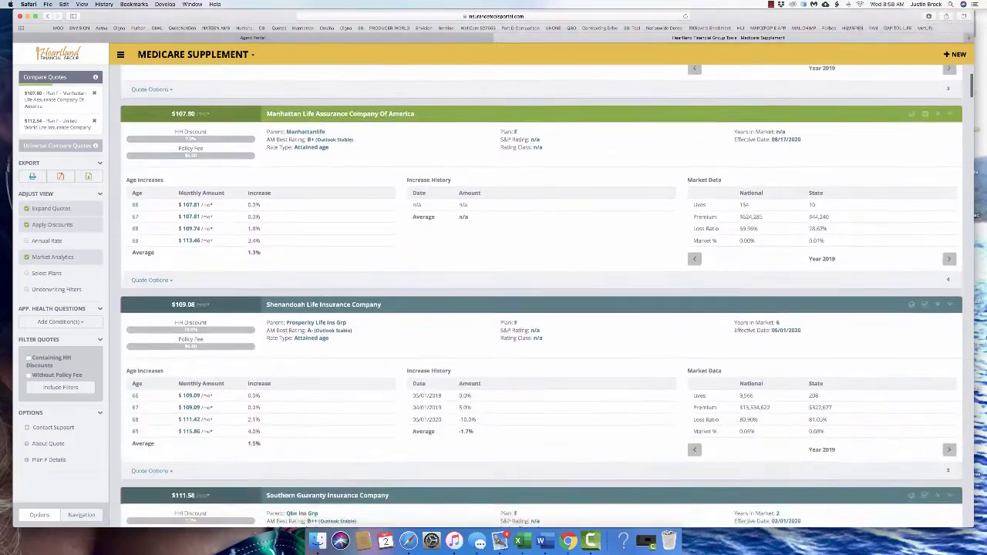
{"action": "scroll", "coordinate": [539, 293], "scroll_direction": "down", "scroll_amount": 3}
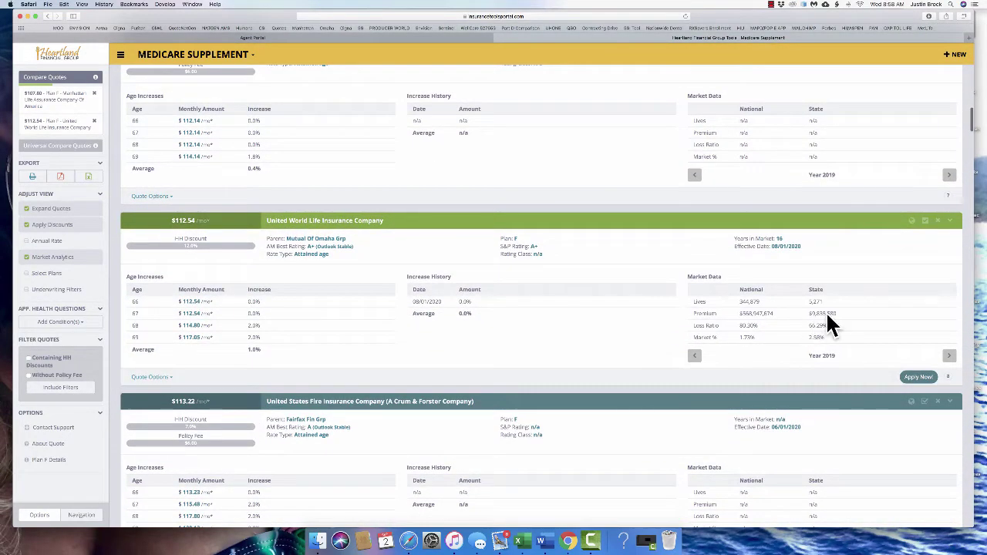
{"action": "left_click_drag", "start_coordinate": [835, 314], "coordinate": [809, 313]}
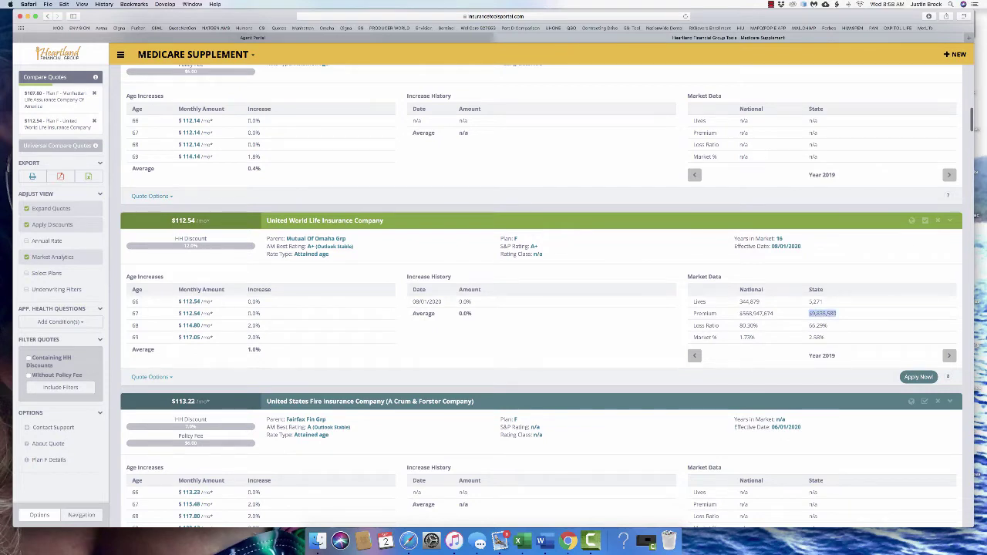
{"action": "left_click", "coordinate": [808, 313]}
{"action": "left_click_drag", "start_coordinate": [830, 325], "coordinate": [808, 325]}
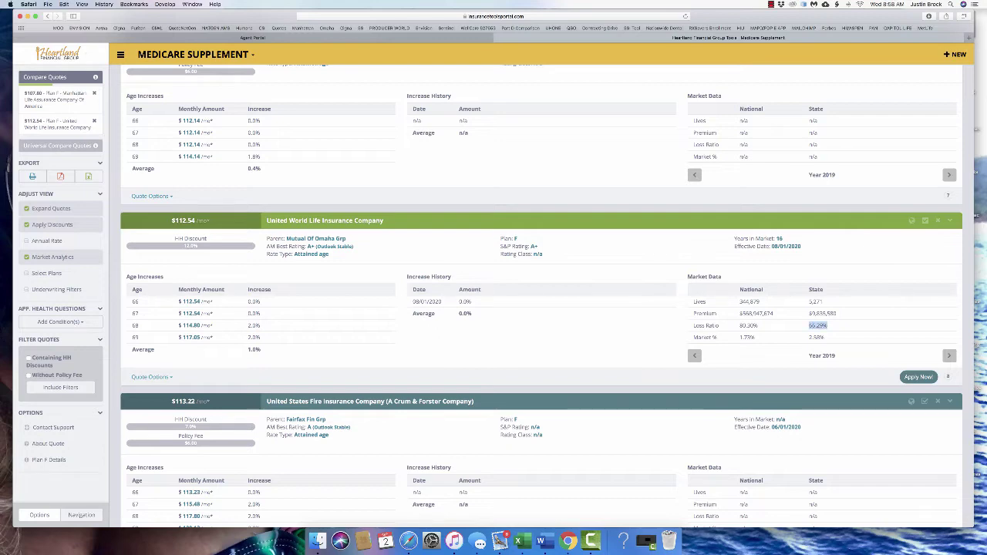
{"action": "scroll", "coordinate": [543, 297], "scroll_direction": "down", "scroll_amount": 6}
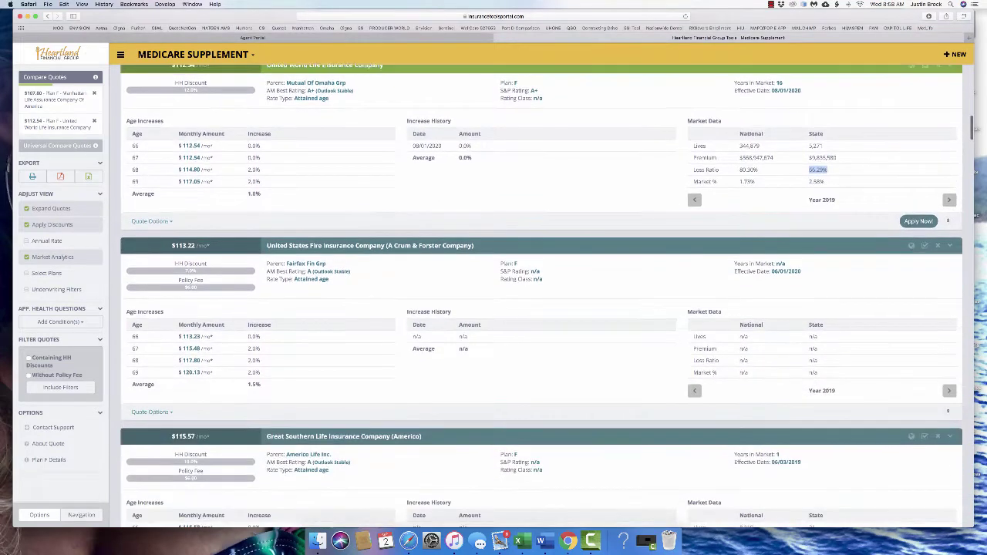
{"action": "scroll", "coordinate": [543, 296], "scroll_direction": "up", "scroll_amount": 20}
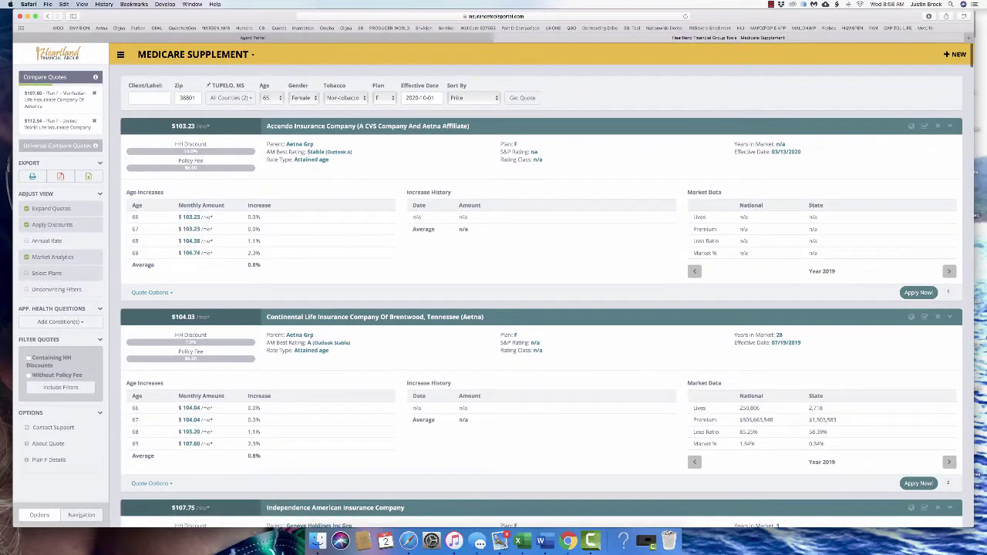
Try plan selection and annual premiums then revert, enable underwriting filtering, and open Add Condition(s)
{"action": "left_click", "coordinate": [47, 273]}
{"action": "left_click", "coordinate": [47, 273]}
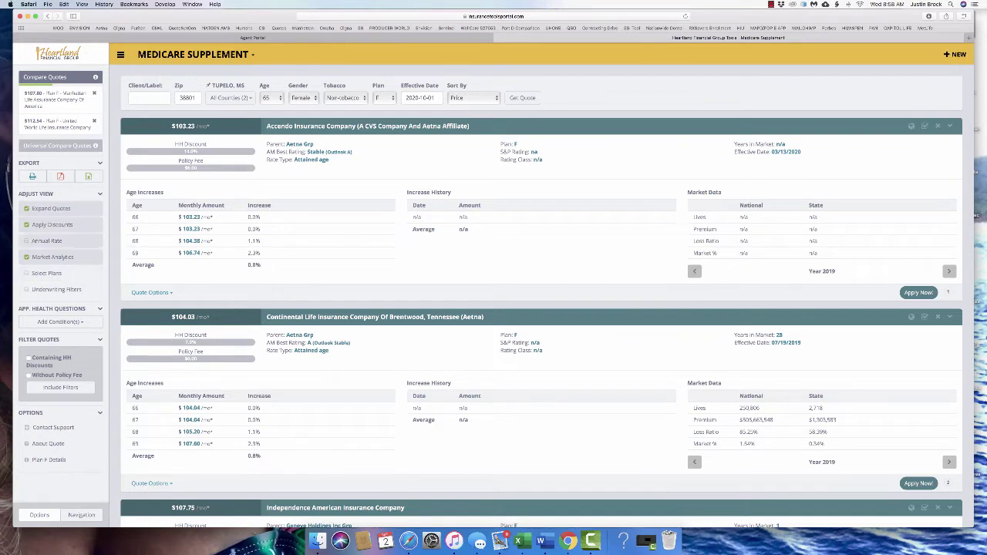
{"action": "left_click", "coordinate": [46, 241]}
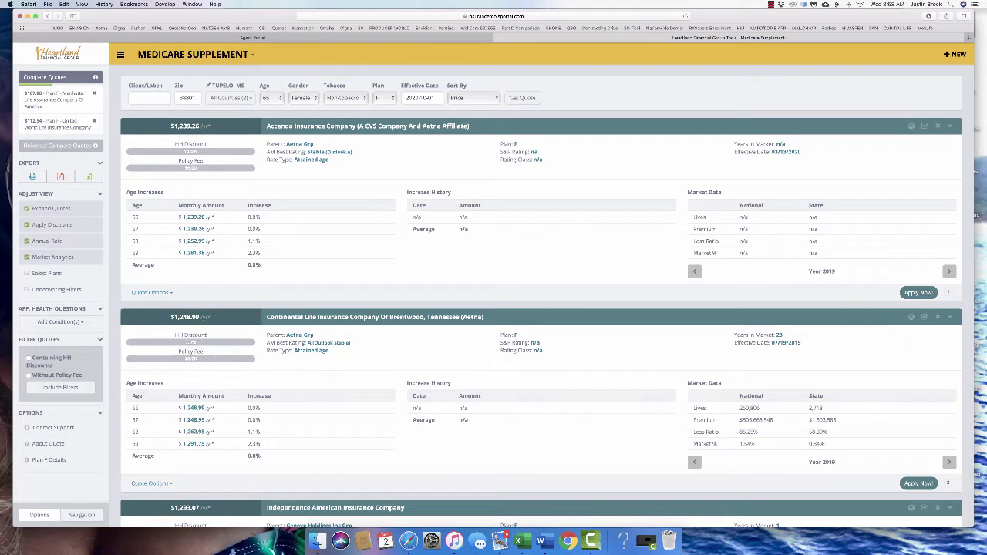
{"action": "left_click", "coordinate": [46, 240]}
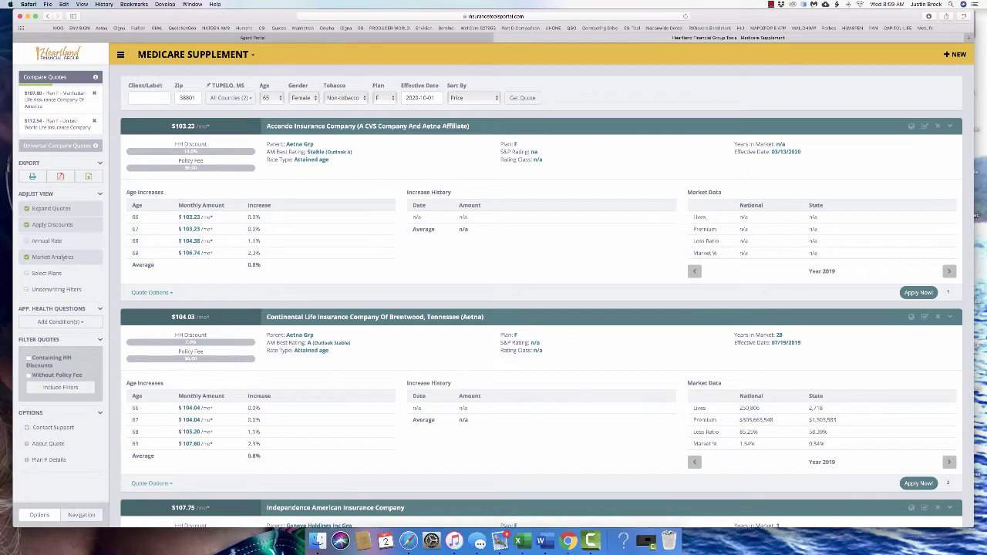
{"action": "left_click", "coordinate": [54, 290]}
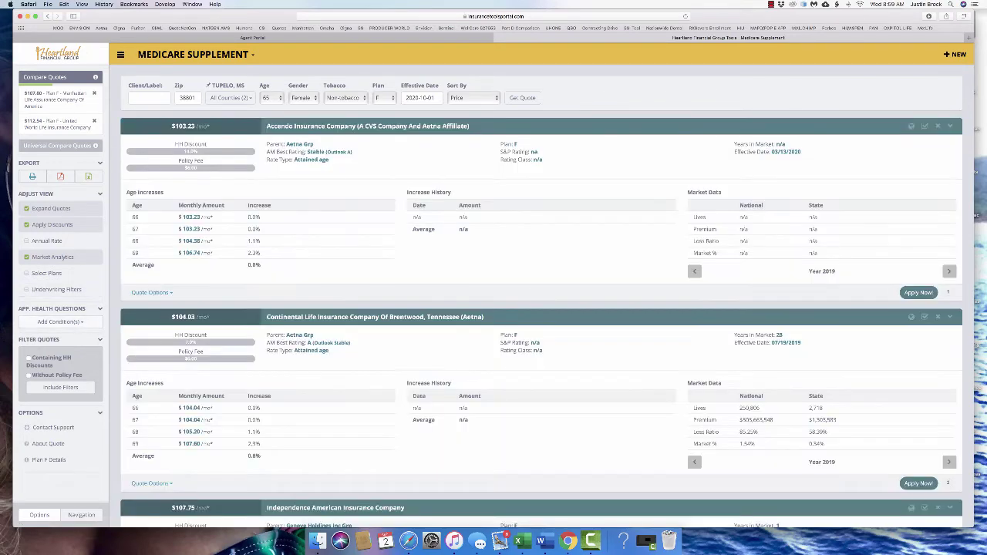
{"action": "left_click", "coordinate": [60, 322]}
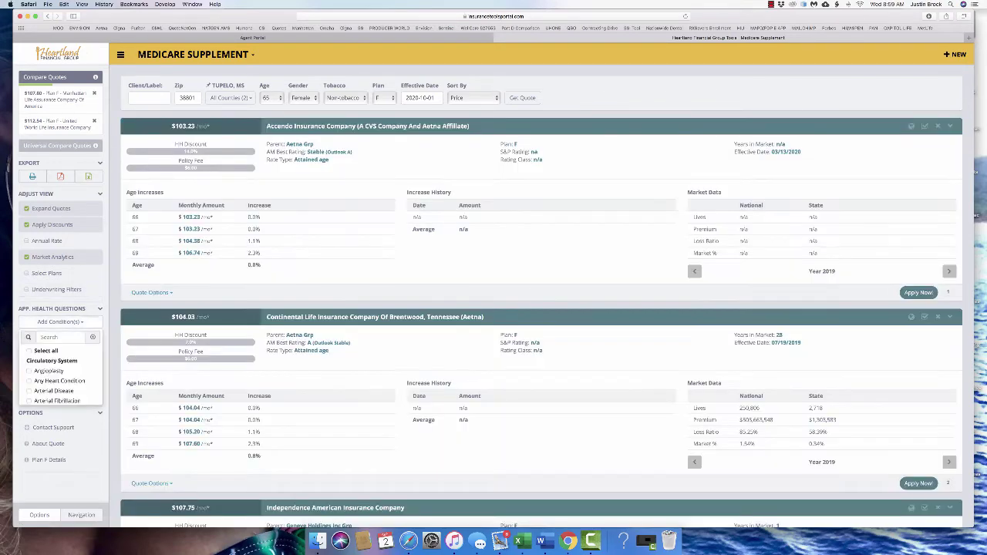
{"action": "scroll", "coordinate": [62, 370], "scroll_direction": "down", "scroll_amount": 5}
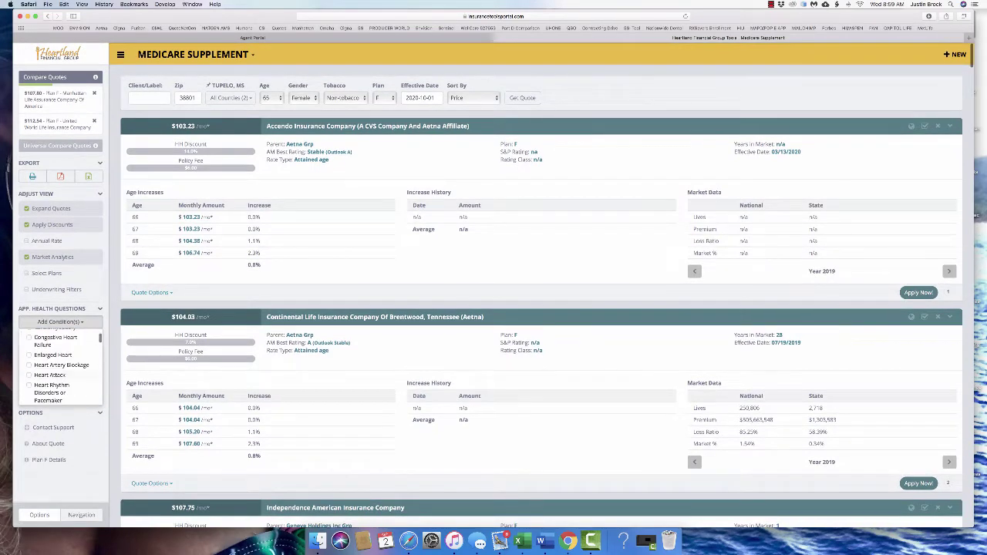
{"action": "left_click", "coordinate": [62, 346]}
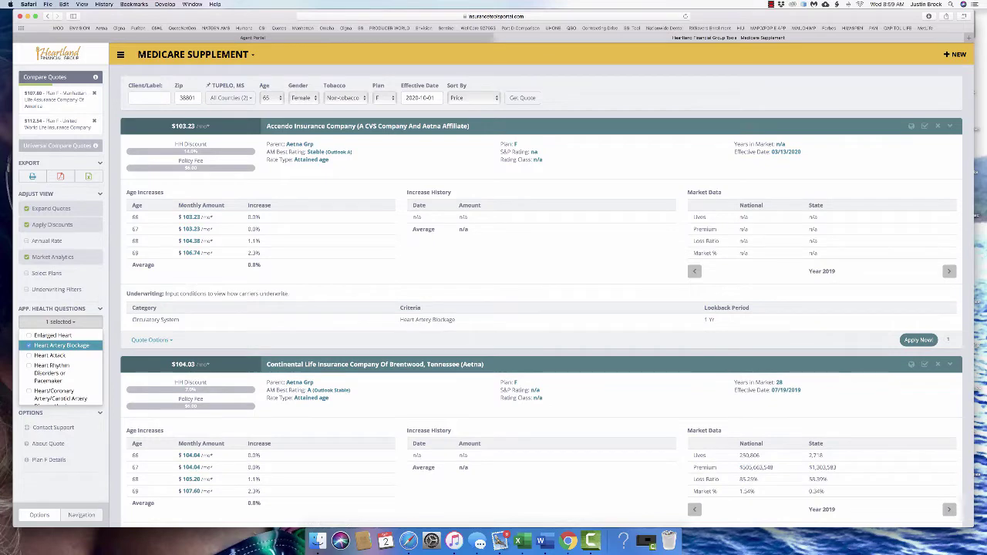
{"action": "left_click_drag", "start_coordinate": [401, 320], "coordinate": [949, 320]}
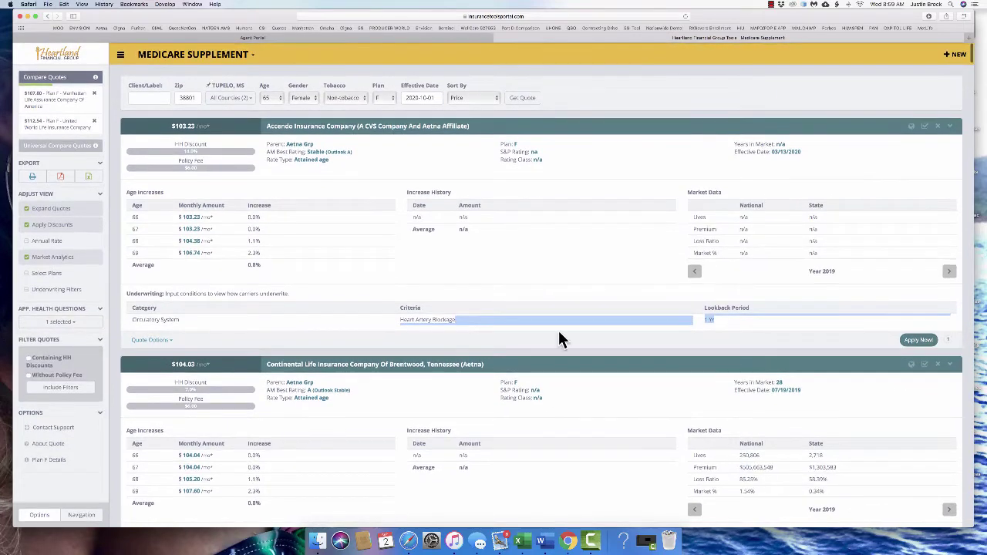
{"action": "left_click", "coordinate": [60, 322]}
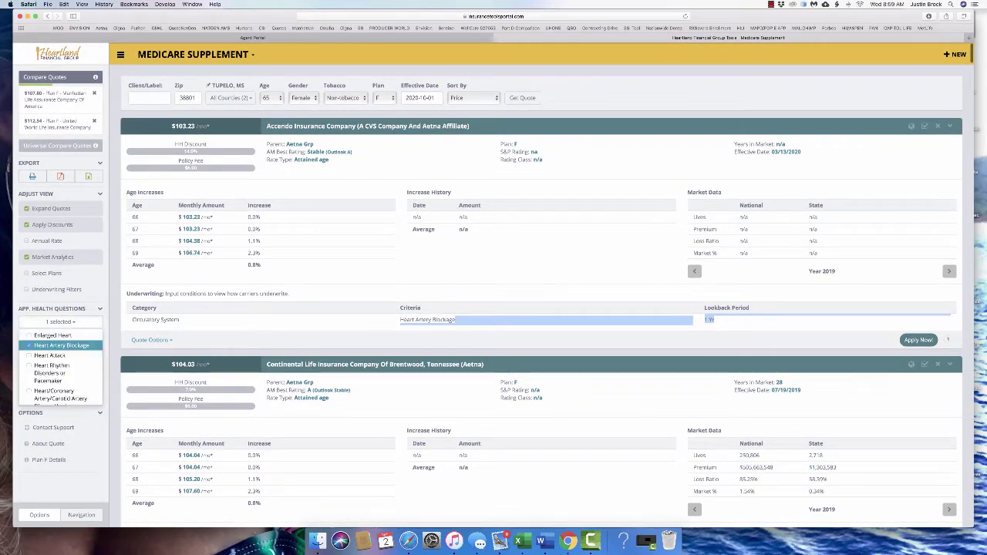
{"action": "left_click", "coordinate": [61, 346]}
{"action": "left_click", "coordinate": [51, 374]}
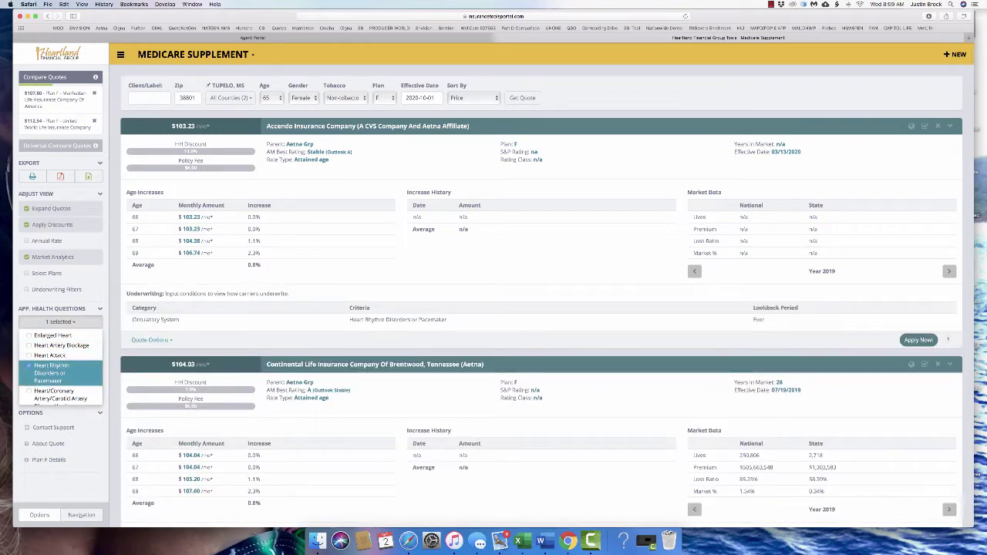
{"action": "scroll", "coordinate": [540, 309], "scroll_direction": "down", "scroll_amount": 1}
{"action": "scroll", "coordinate": [540, 308], "scroll_direction": "down", "scroll_amount": 5}
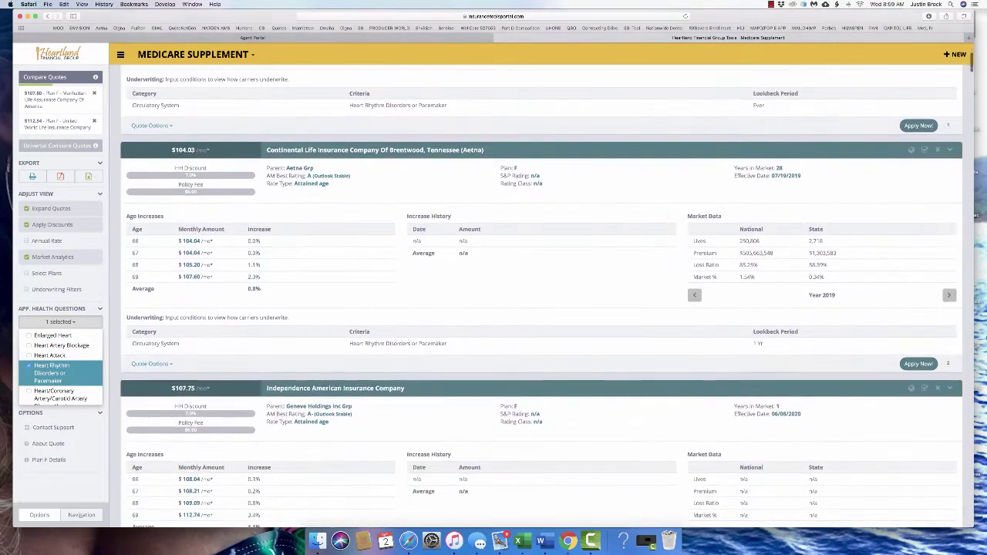
{"action": "scroll", "coordinate": [540, 309], "scroll_direction": "up", "scroll_amount": 4}
{"action": "scroll", "coordinate": [540, 308], "scroll_direction": "down", "scroll_amount": 3}
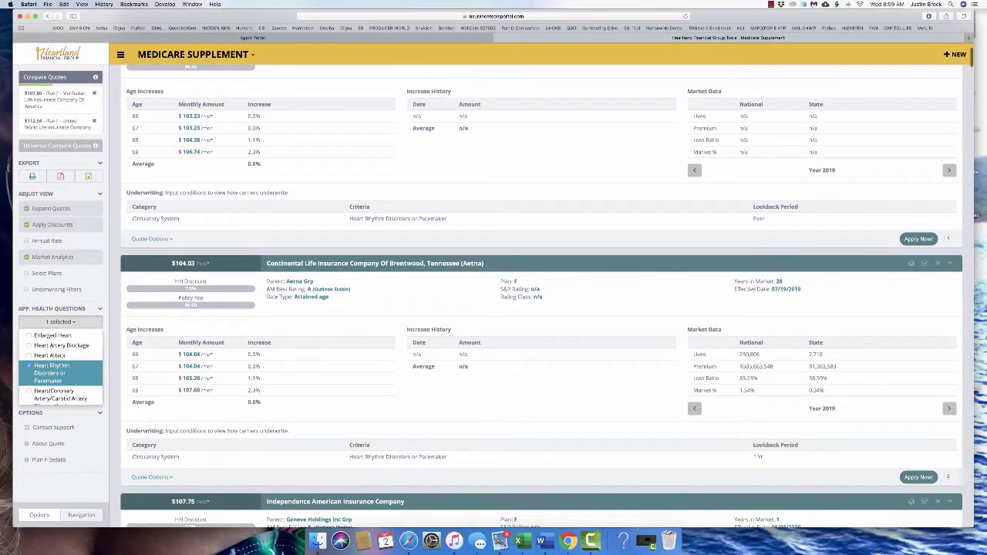
{"action": "scroll", "coordinate": [540, 308], "scroll_direction": "up", "scroll_amount": 3}
{"action": "scroll", "coordinate": [540, 309], "scroll_direction": "down", "scroll_amount": 2}
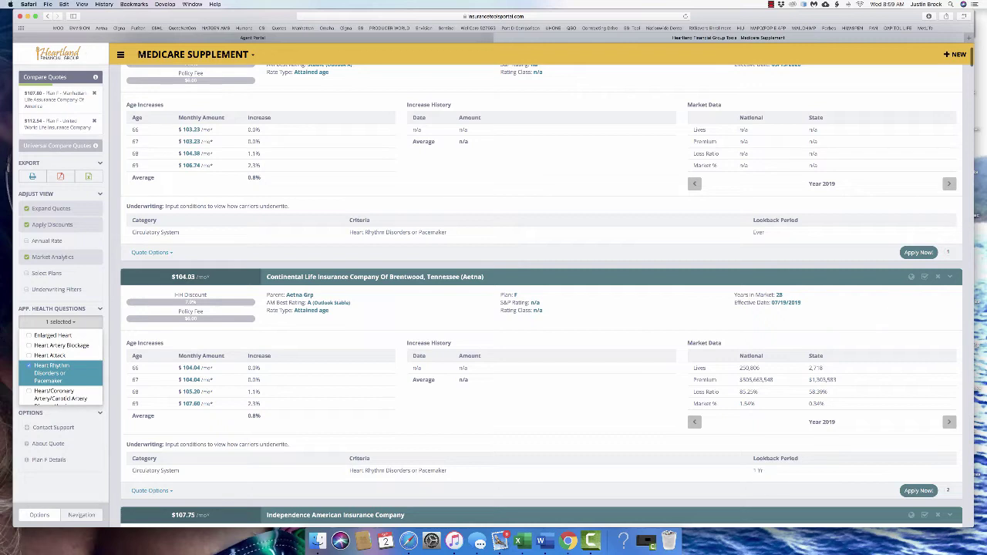
{"action": "left_click", "coordinate": [51, 373]}
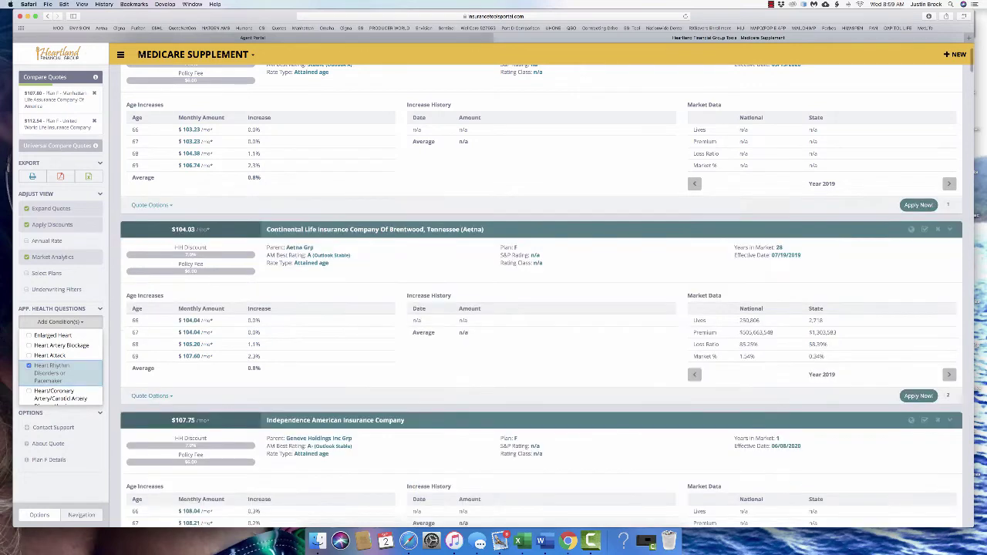
{"action": "scroll", "coordinate": [60, 367], "scroll_direction": "down", "scroll_amount": 2}
{"action": "scroll", "coordinate": [60, 366], "scroll_direction": "down", "scroll_amount": 1}
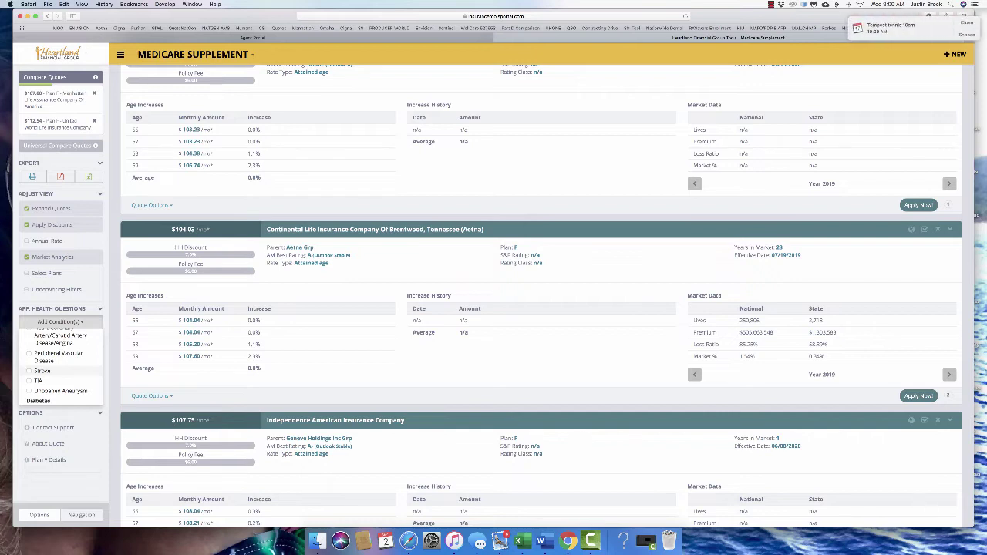
{"action": "scroll", "coordinate": [62, 366], "scroll_direction": "down", "scroll_amount": 3}
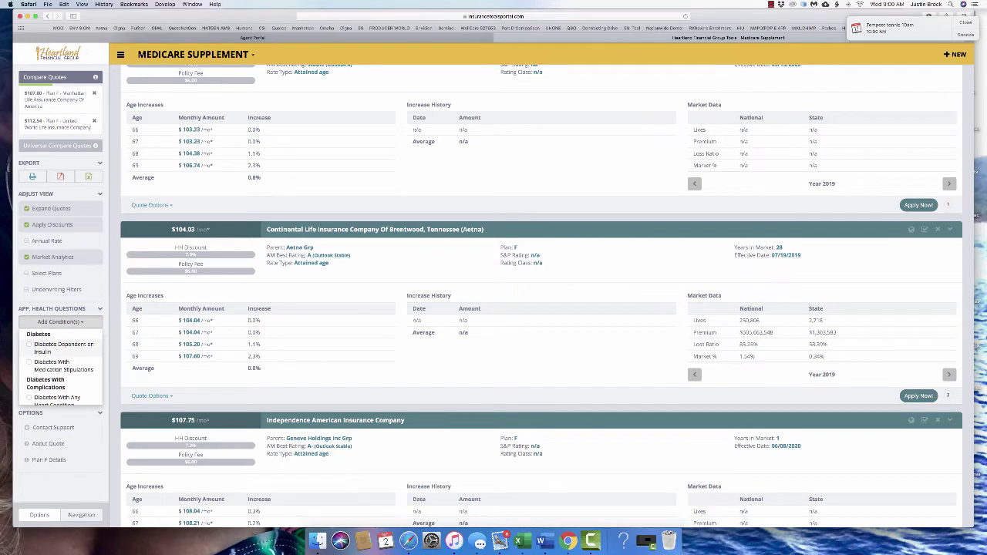
Add insulin-dependent diabetes, diabetic kidney failure, diabetic kidney disease and cirrhosis, then switch to Medicare Advantage / PDP
{"action": "left_click", "coordinate": [62, 348]}
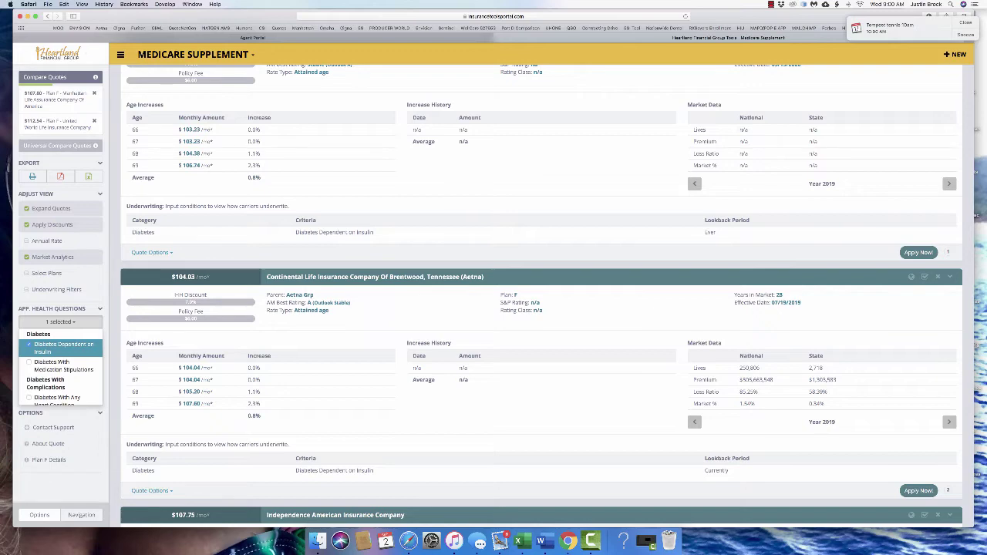
{"action": "key", "text": "Escape"}
{"action": "scroll", "coordinate": [540, 293], "scroll_direction": "down", "scroll_amount": 8}
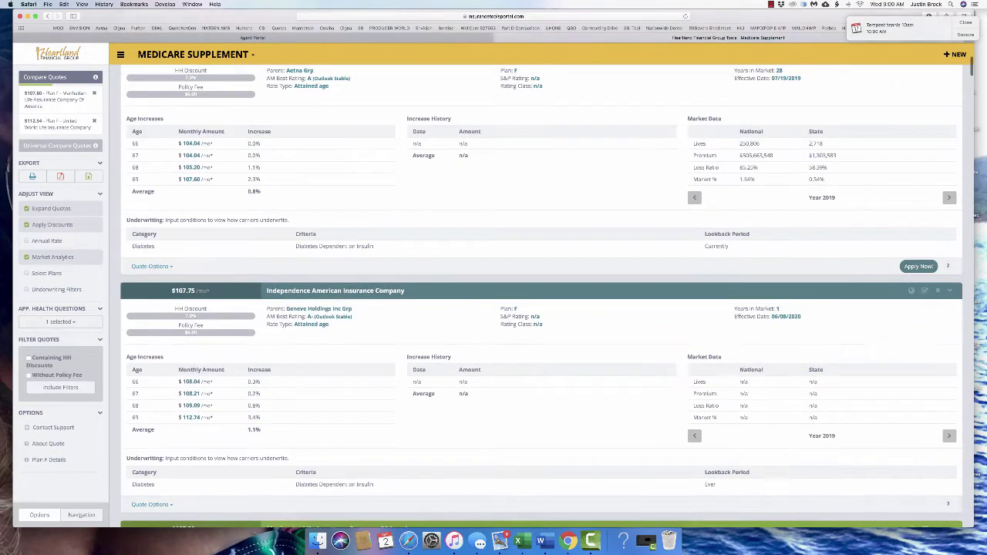
{"action": "scroll", "coordinate": [539, 293], "scroll_direction": "down", "scroll_amount": 7}
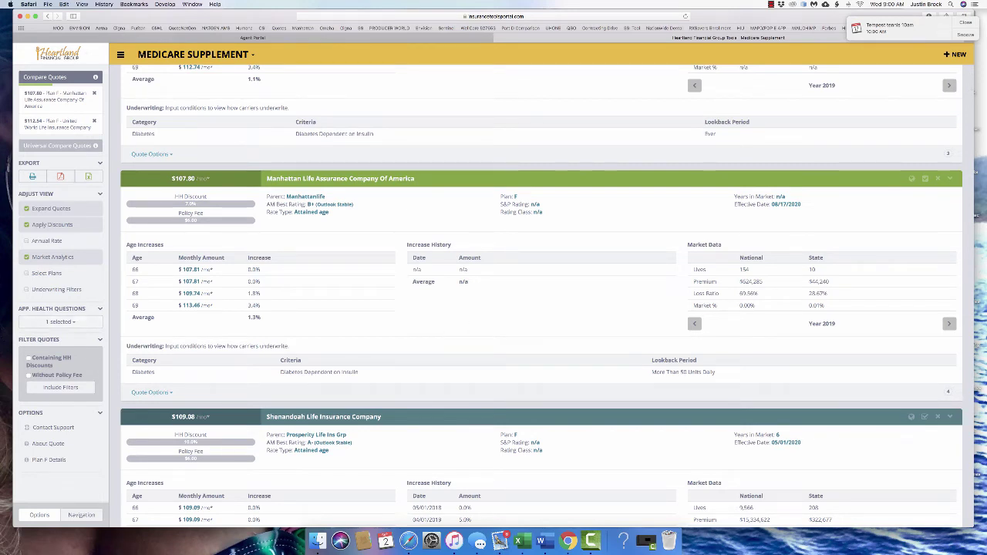
{"action": "left_click", "coordinate": [60, 321]}
{"action": "scroll", "coordinate": [60, 366], "scroll_direction": "down", "scroll_amount": 3}
{"action": "left_click", "coordinate": [60, 364]}
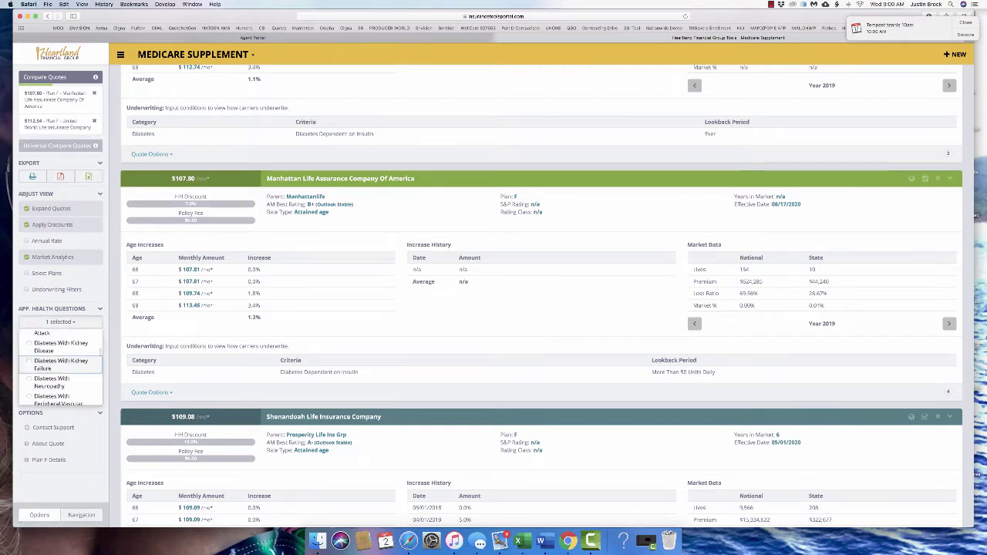
{"action": "left_click", "coordinate": [60, 346]}
{"action": "scroll", "coordinate": [60, 366], "scroll_direction": "down", "scroll_amount": 3}
{"action": "left_click", "coordinate": [47, 389]}
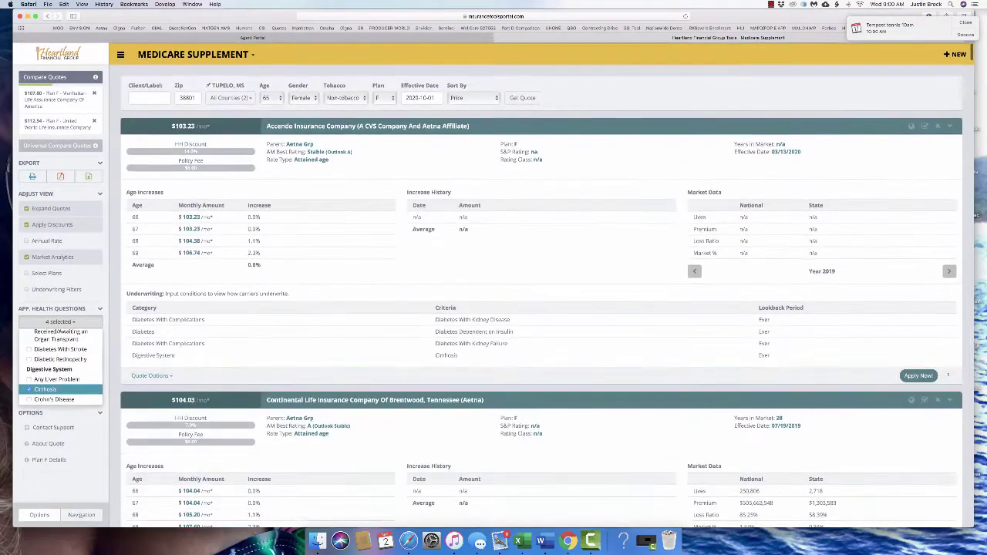
{"action": "left_click", "coordinate": [192, 54]}
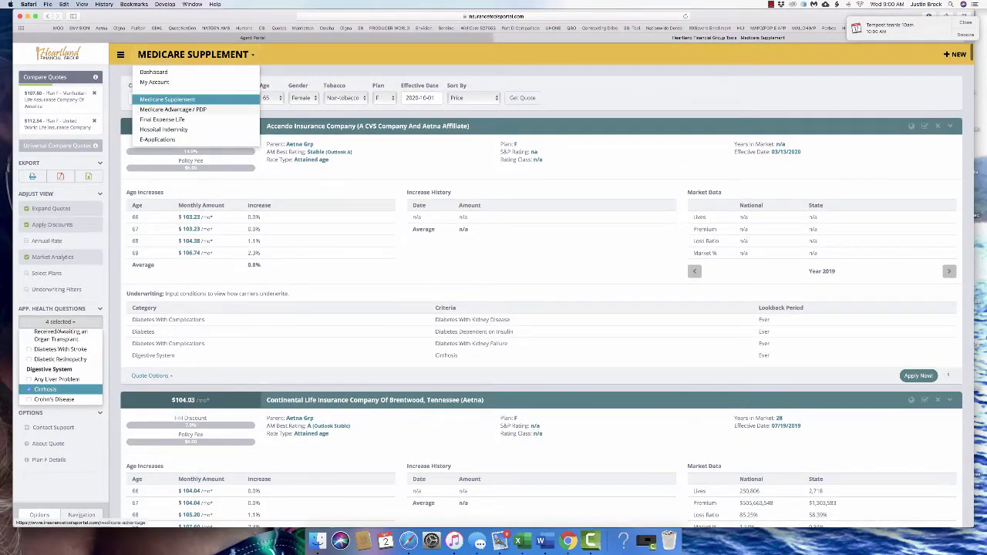
{"action": "left_click", "coordinate": [173, 109]}
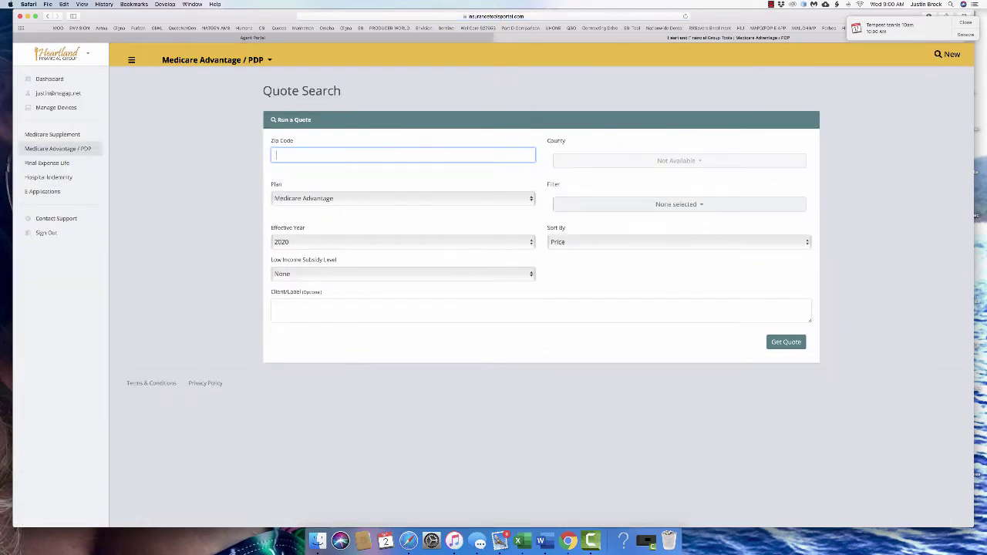
Quote zip 38801 with the Medicare Advantage plan type and no low income subsidy
{"action": "type", "text": "38801"}
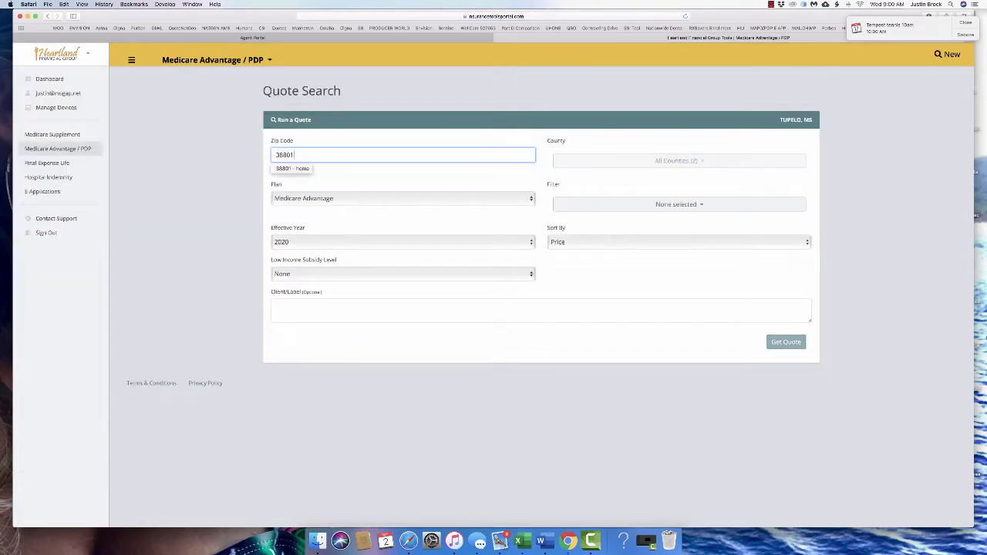
{"action": "key", "text": "Tab"}
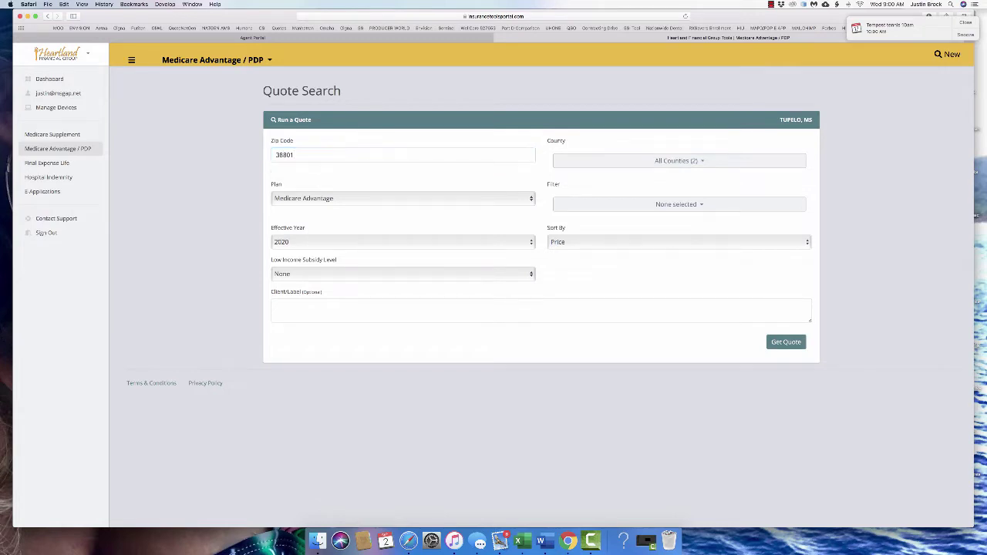
{"action": "key", "text": "space"}
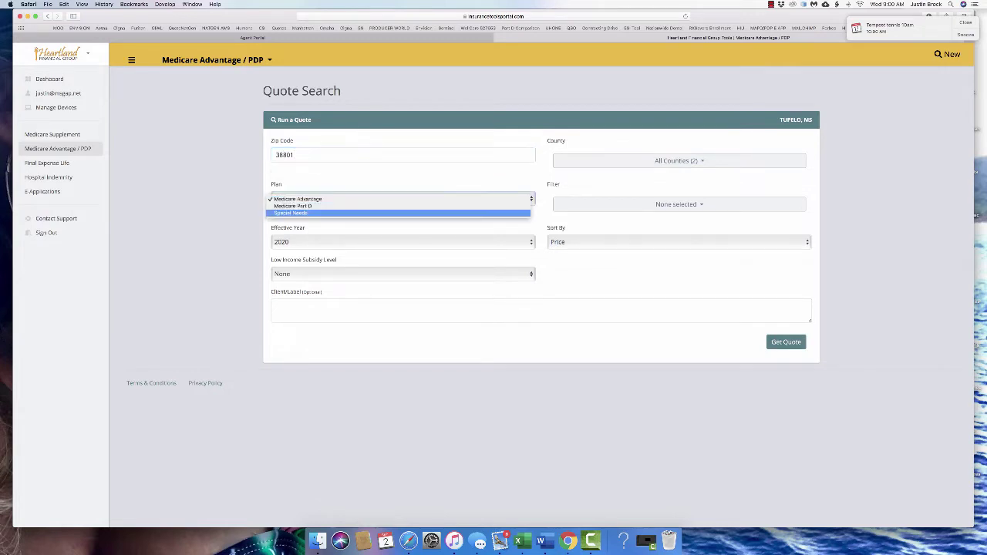
{"action": "key", "text": "Return"}
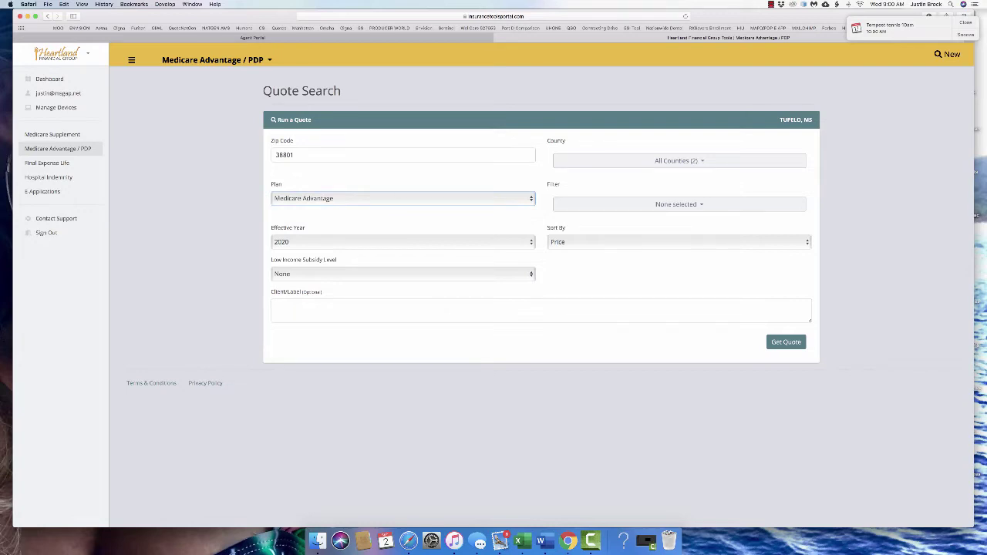
{"action": "key", "text": "Tab"}
{"action": "key", "text": "Tab"}
{"action": "key", "text": "space"}
{"action": "key", "text": "Return"}
{"action": "key", "text": "Return"}
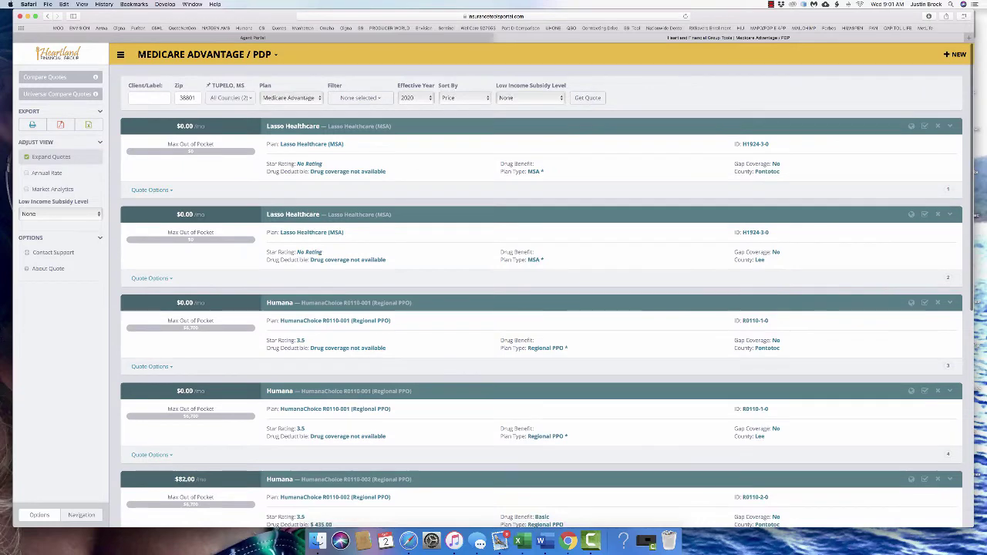
Restrict the county to Lee only, rerun the quotes, and export them as a PDF
{"action": "left_click", "coordinate": [230, 97]}
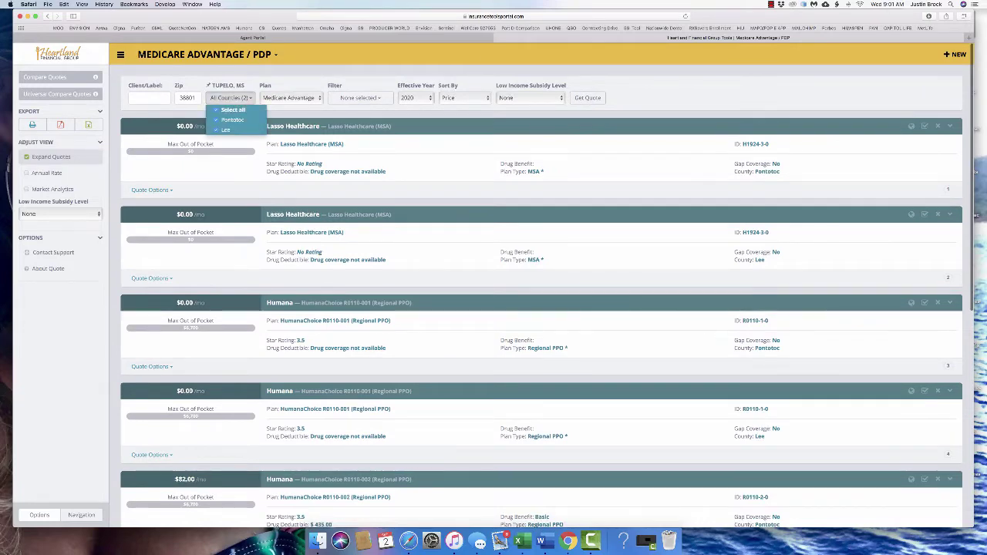
{"action": "left_click", "coordinate": [233, 110]}
{"action": "left_click", "coordinate": [226, 129]}
{"action": "left_click", "coordinate": [588, 97]}
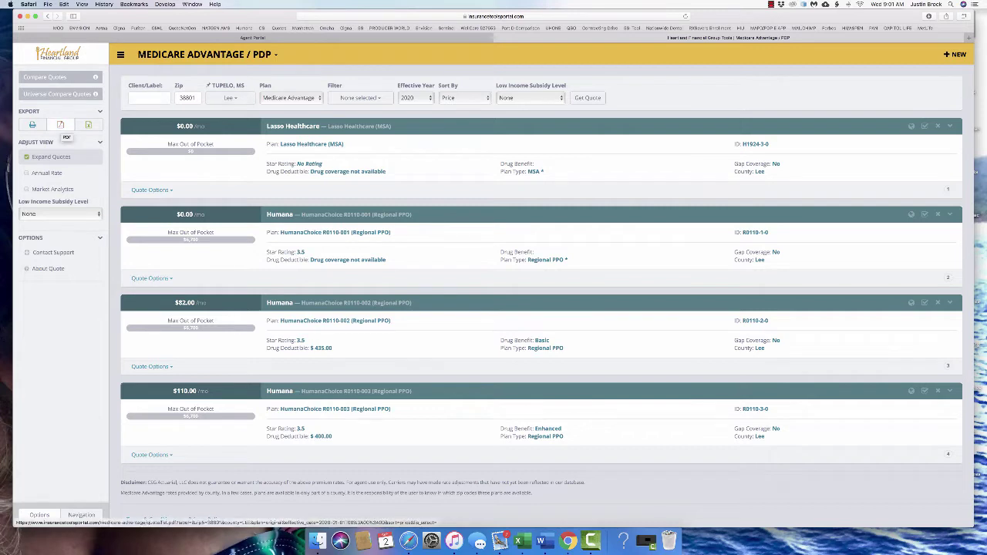
{"action": "left_click", "coordinate": [60, 125]}
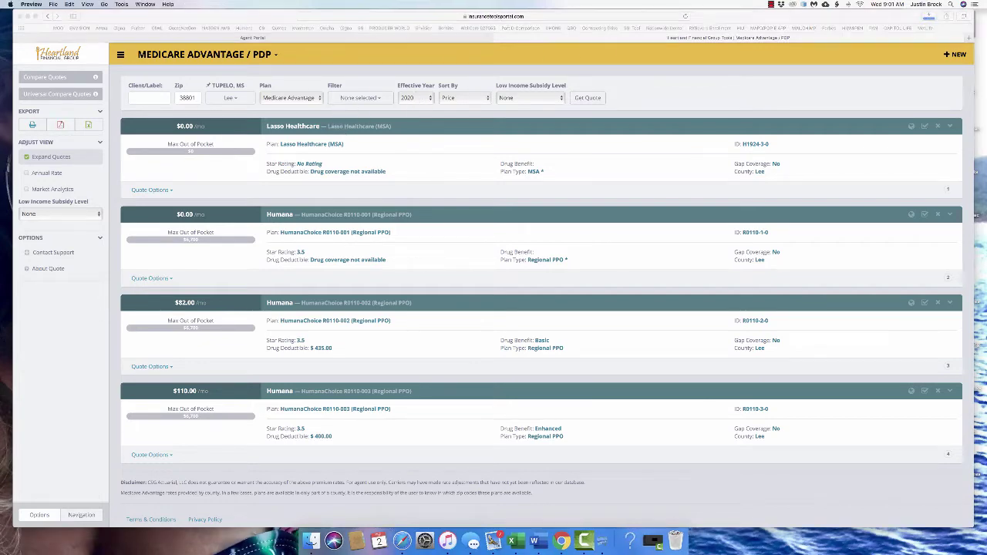
Review the one-page quote PDF in Preview, then close it and quit Preview
{"action": "left_click_drag", "start_coordinate": [185, 15], "coordinate": [491, 39]}
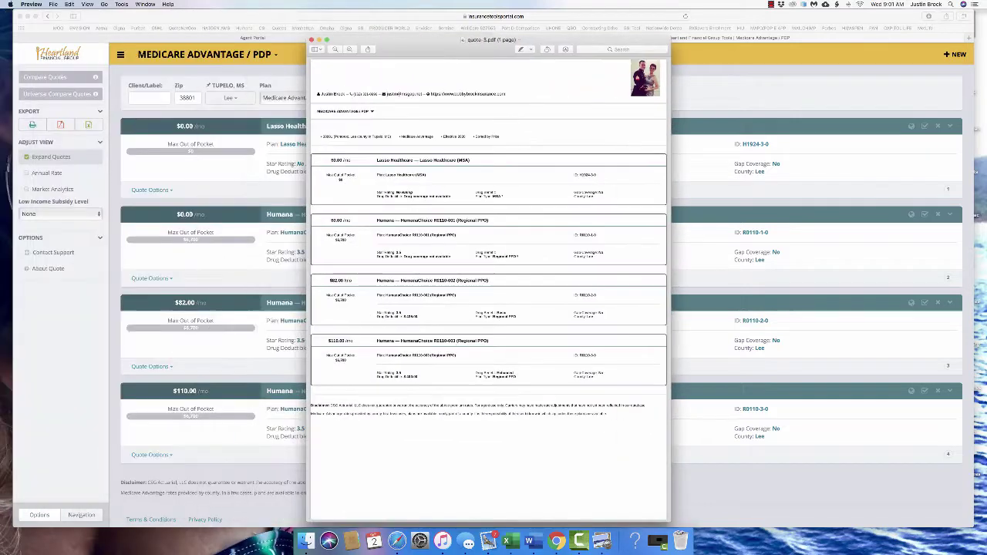
{"action": "left_click_drag", "start_coordinate": [506, 94], "coordinate": [318, 94]}
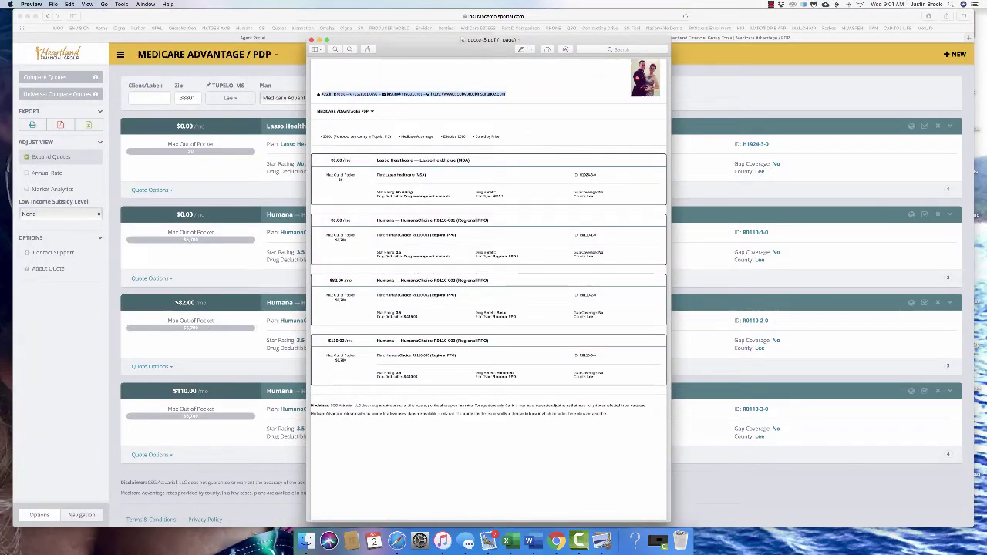
{"action": "left_click_drag", "start_coordinate": [463, 39], "coordinate": [520, 37]}
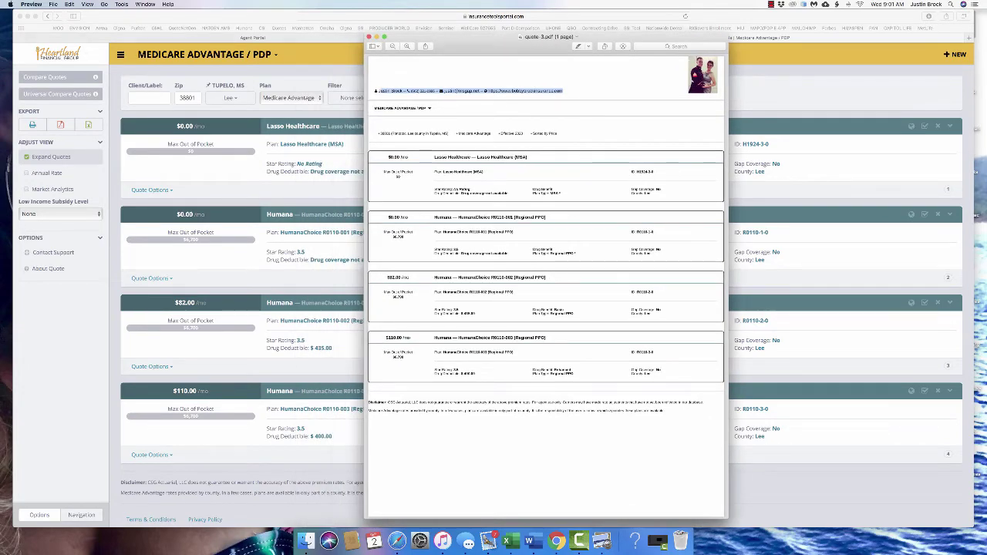
{"action": "scroll", "coordinate": [546, 286], "scroll_direction": "down", "scroll_amount": 1}
{"action": "scroll", "coordinate": [546, 285], "scroll_direction": "up", "scroll_amount": 1}
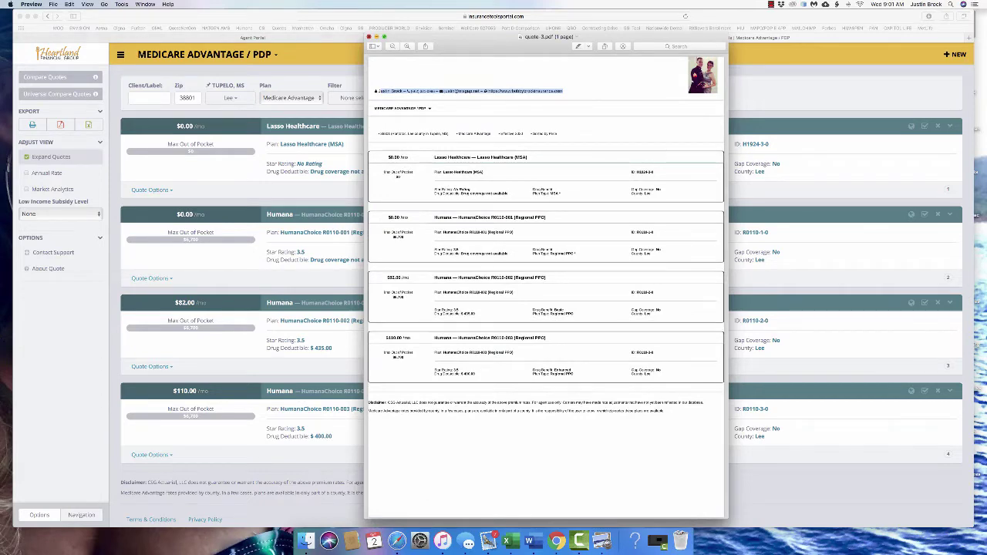
{"action": "key", "text": "super+w"}
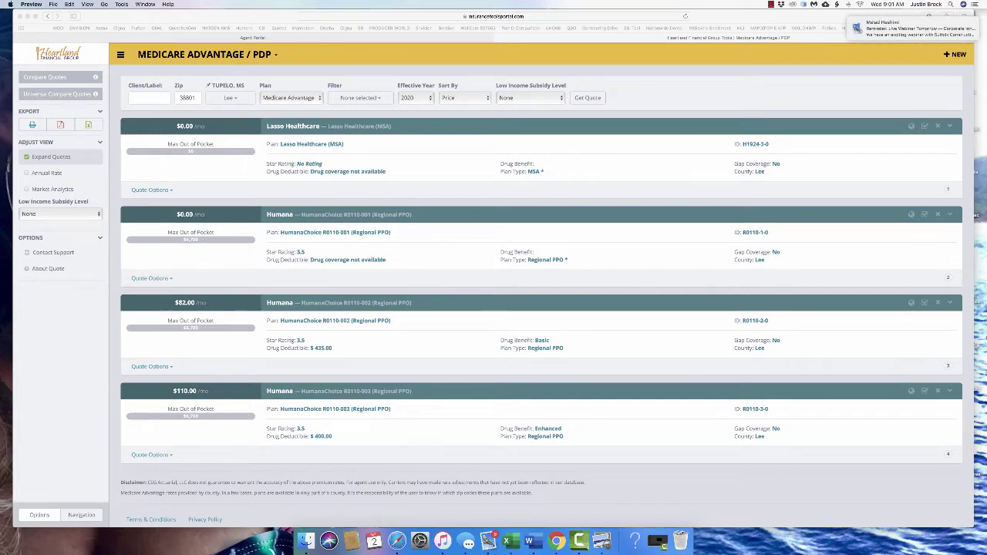
{"action": "key", "text": "super+q"}
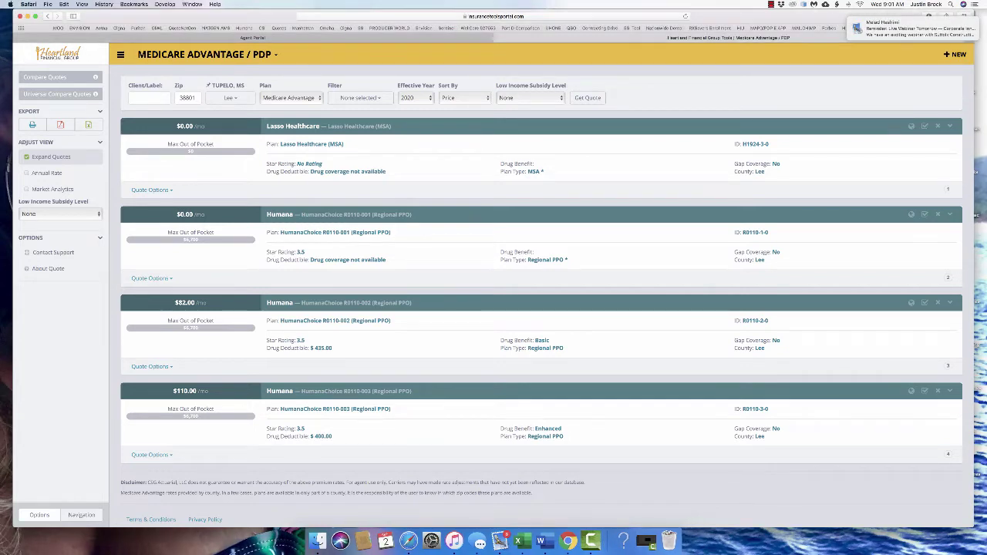
Leave only the $82.00 Humana plan checked for comparison and open its Quote Options
{"action": "left_click", "coordinate": [924, 215]}
{"action": "left_click", "coordinate": [925, 303]}
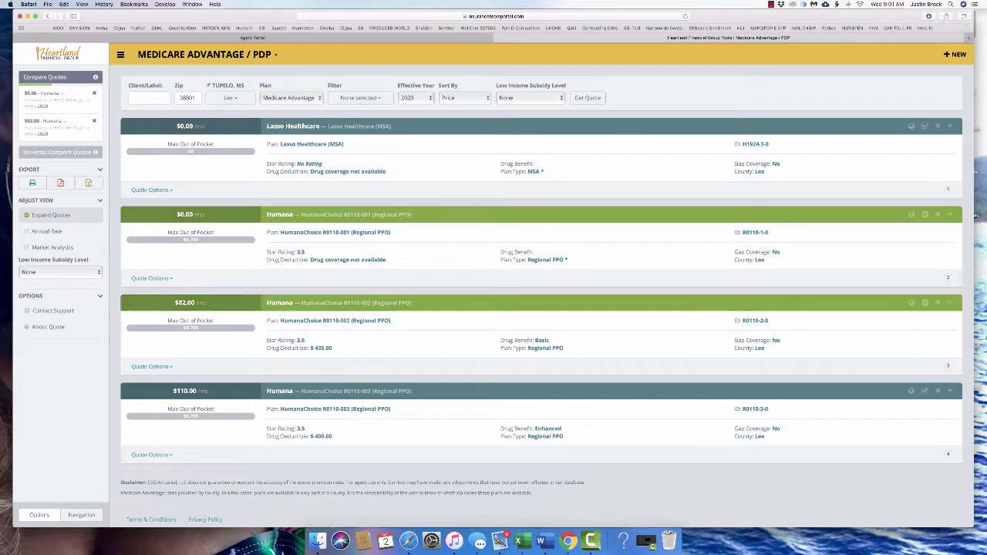
{"action": "left_click", "coordinate": [924, 214]}
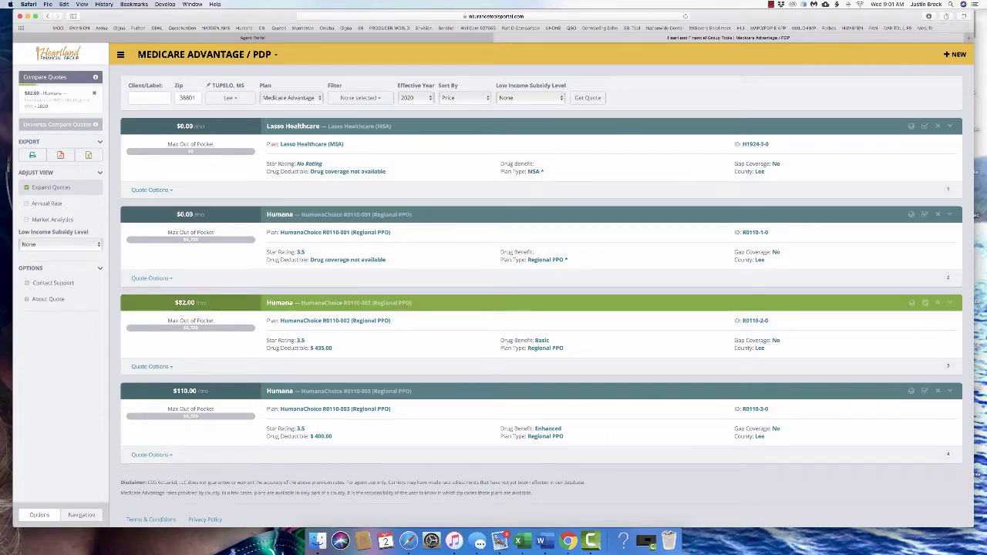
{"action": "left_click", "coordinate": [152, 366]}
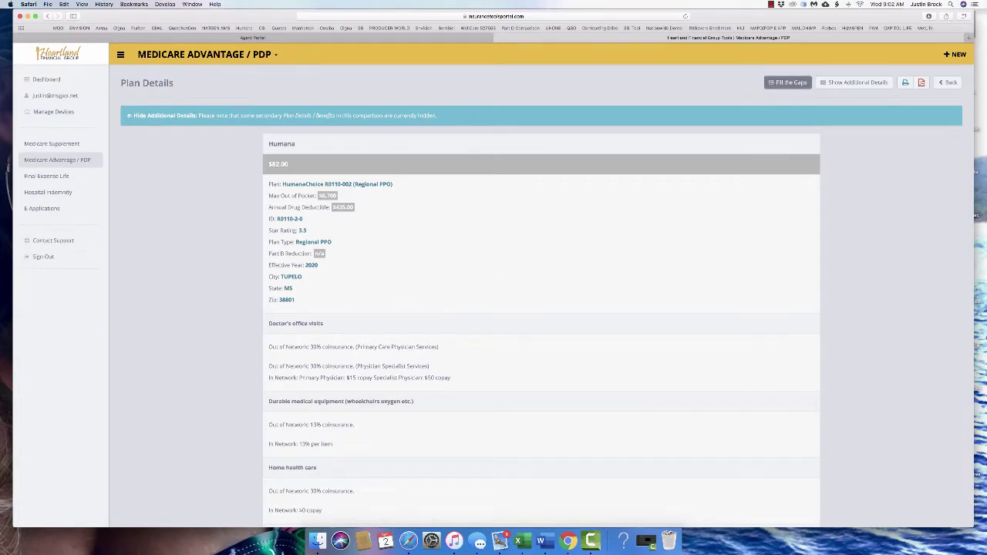
Add Heartland National Life's 7 Day Benefits hospital indemnity plan beside the Humana plan
{"action": "left_click", "coordinate": [787, 82]}
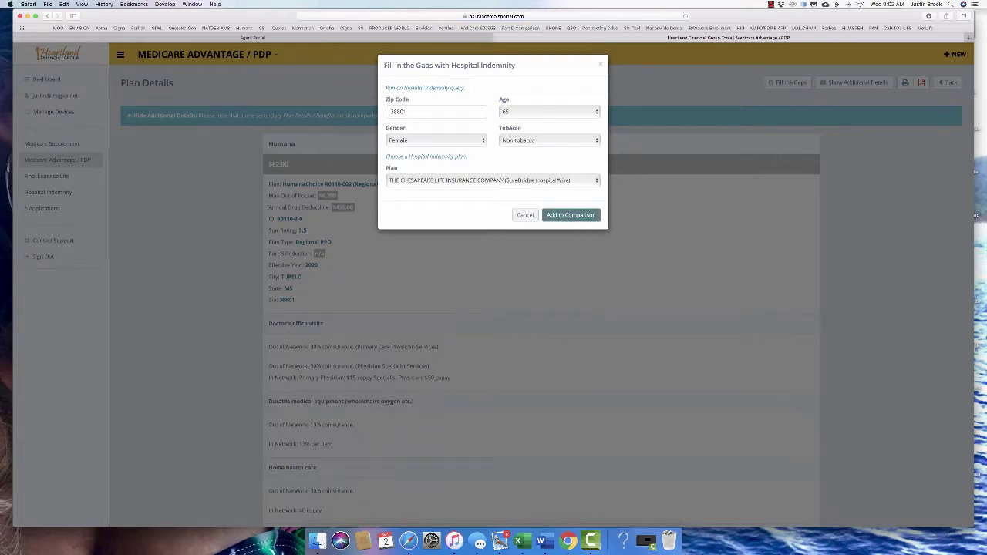
{"action": "left_click", "coordinate": [494, 180]}
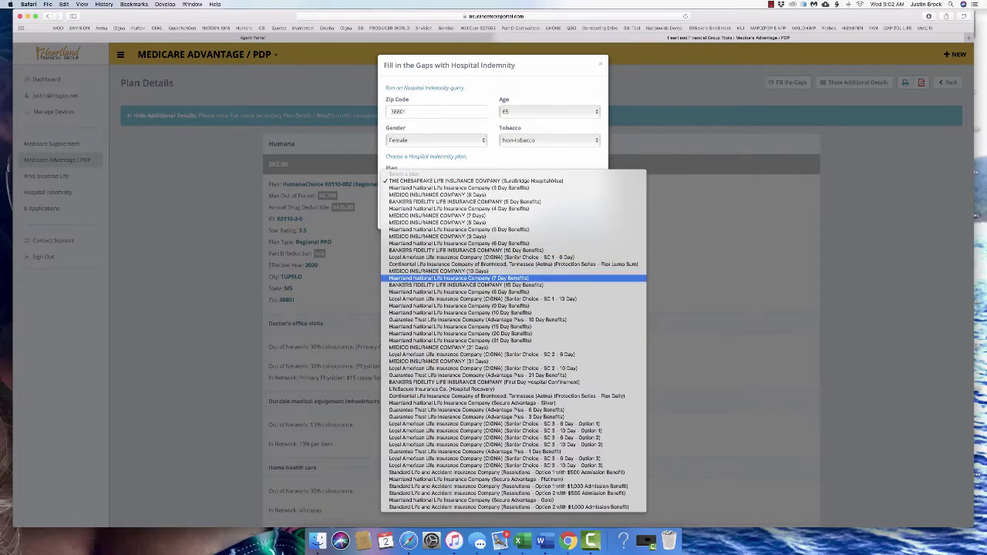
{"action": "key", "text": "Return"}
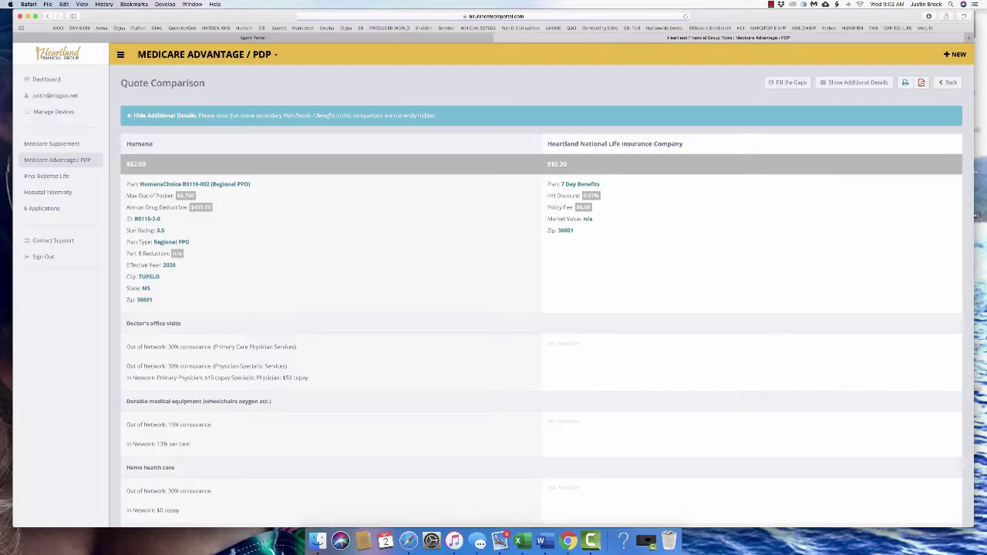
Set the outpatient surgical benefit to $300 per surgical procedure, raising 7 Day Benefits to $29.70
{"action": "scroll", "coordinate": [540, 293], "scroll_direction": "down", "scroll_amount": 2}
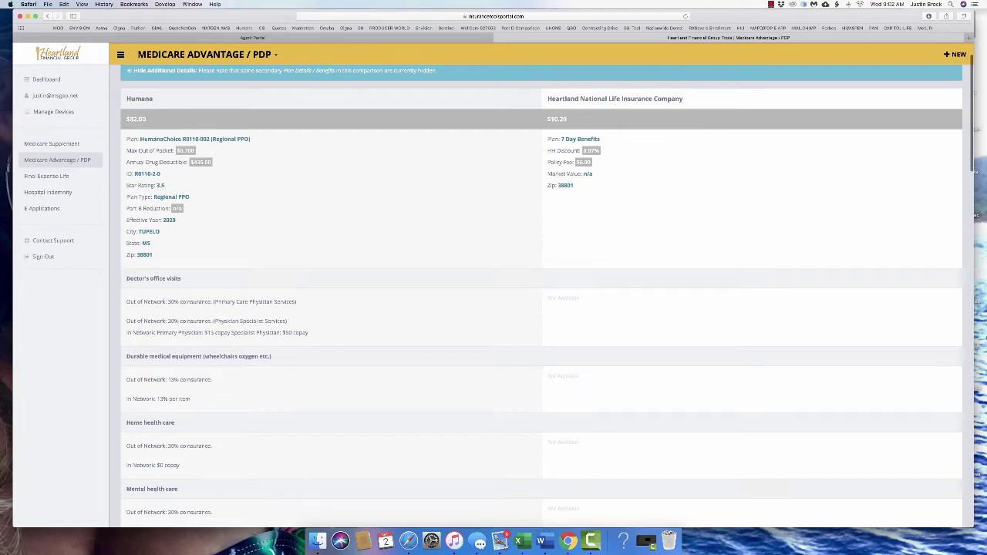
{"action": "scroll", "coordinate": [540, 293], "scroll_direction": "down", "scroll_amount": 2}
{"action": "scroll", "coordinate": [540, 293], "scroll_direction": "up", "scroll_amount": 5}
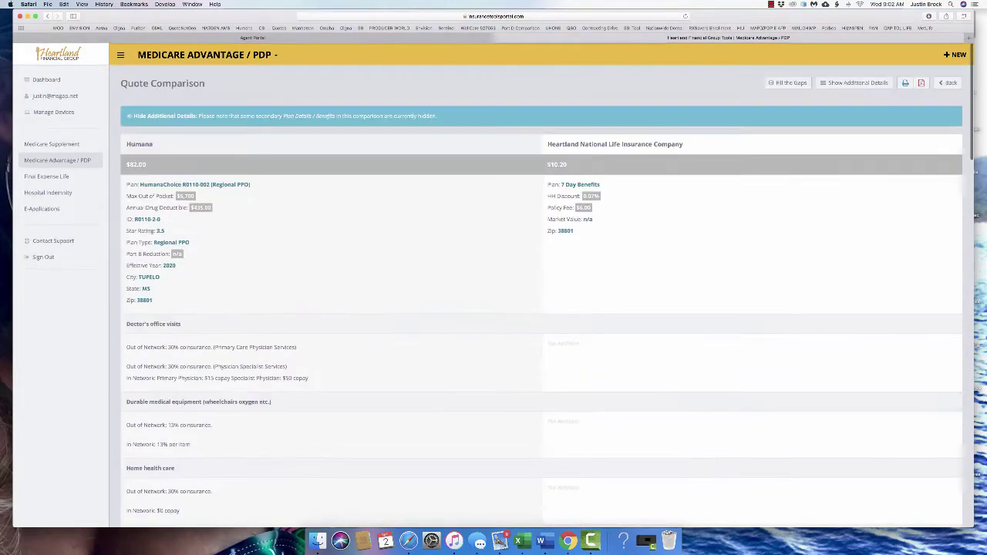
{"action": "scroll", "coordinate": [539, 293], "scroll_direction": "down", "scroll_amount": 3}
{"action": "scroll", "coordinate": [540, 293], "scroll_direction": "up", "scroll_amount": 4}
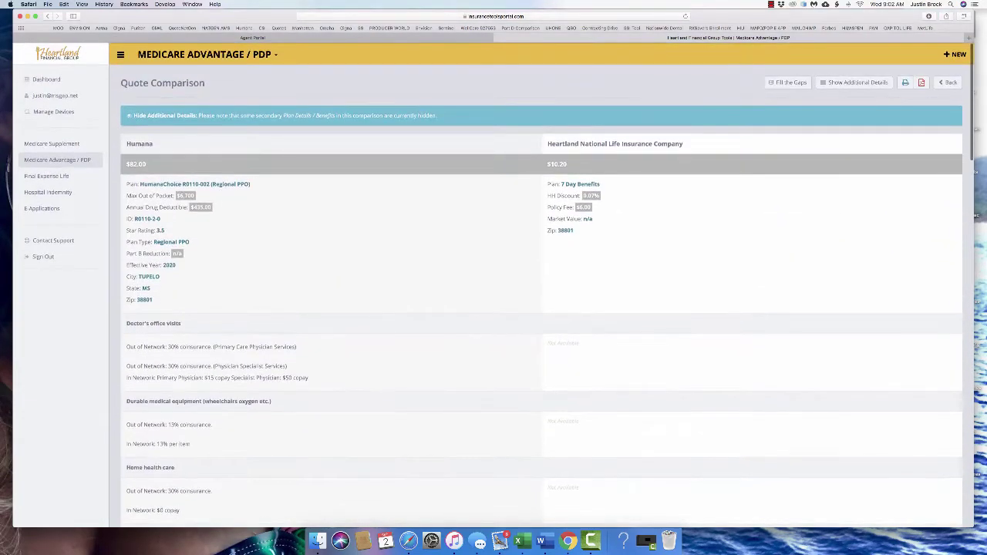
{"action": "scroll", "coordinate": [540, 293], "scroll_direction": "down", "scroll_amount": 5}
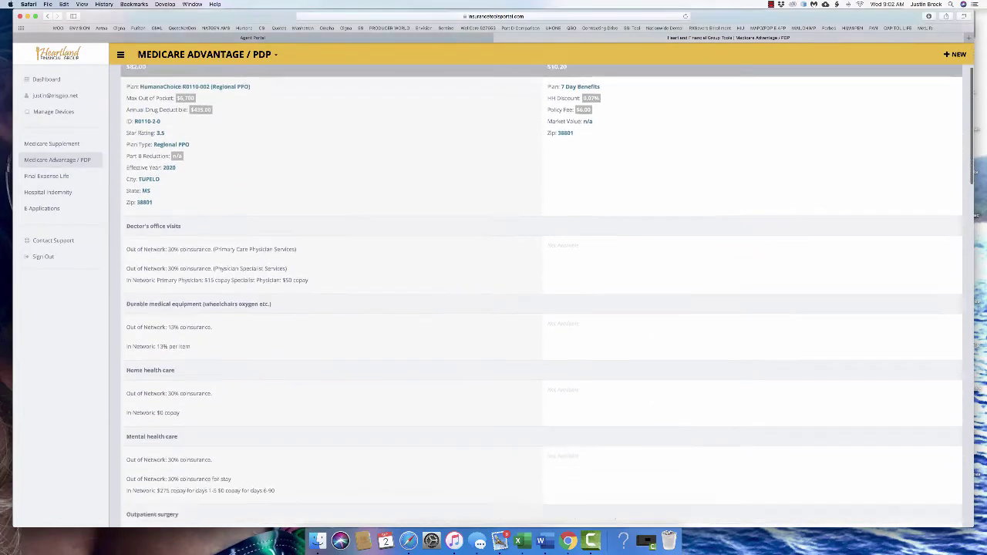
{"action": "left_click", "coordinate": [748, 243]}
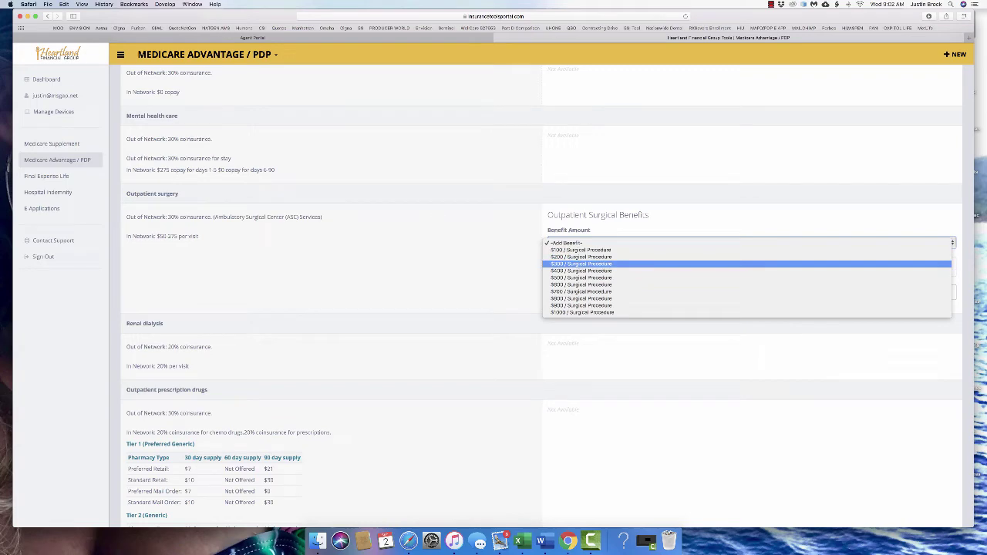
{"action": "key", "text": "Return"}
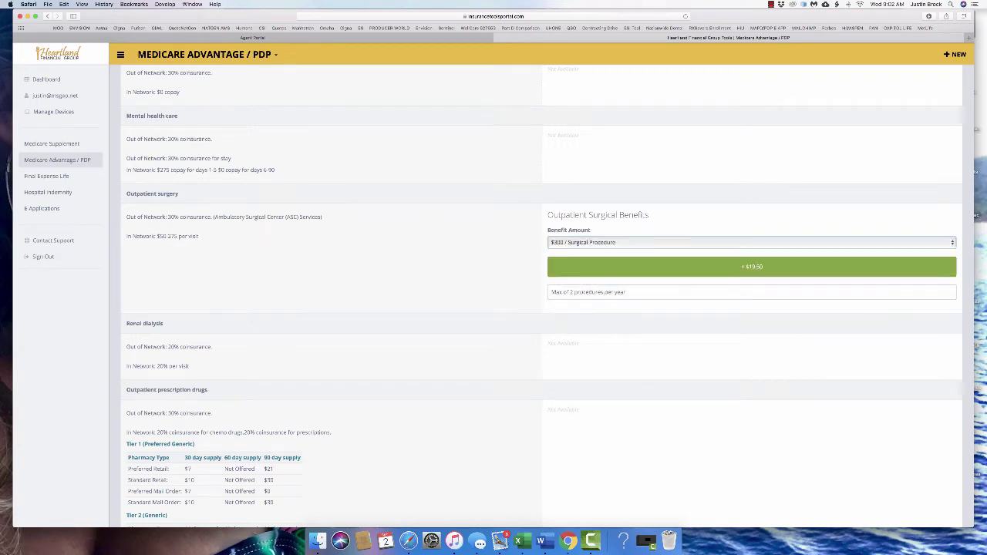
{"action": "scroll", "coordinate": [539, 296], "scroll_direction": "down", "scroll_amount": 8}
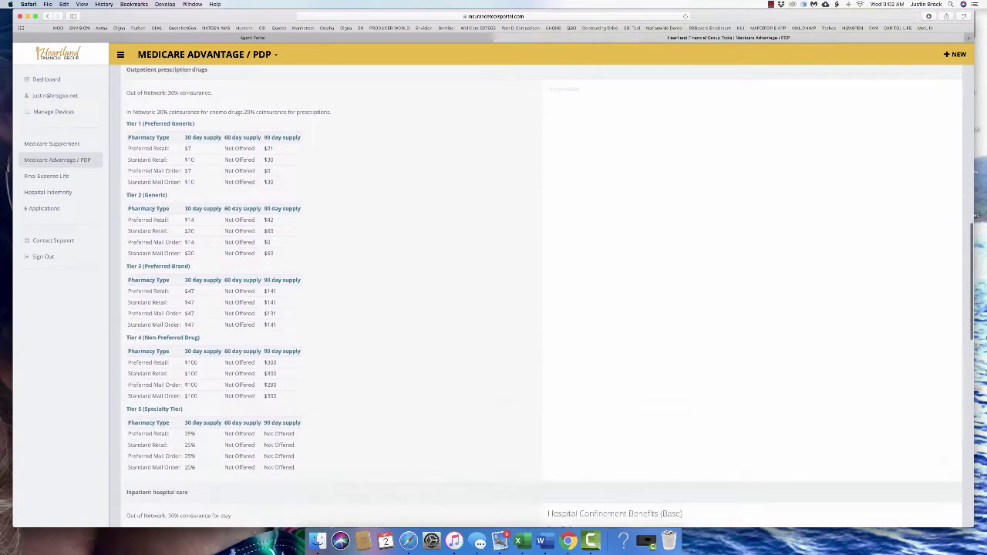
{"action": "scroll", "coordinate": [540, 296], "scroll_direction": "down", "scroll_amount": 3}
{"action": "scroll", "coordinate": [540, 297], "scroll_direction": "up", "scroll_amount": 6}
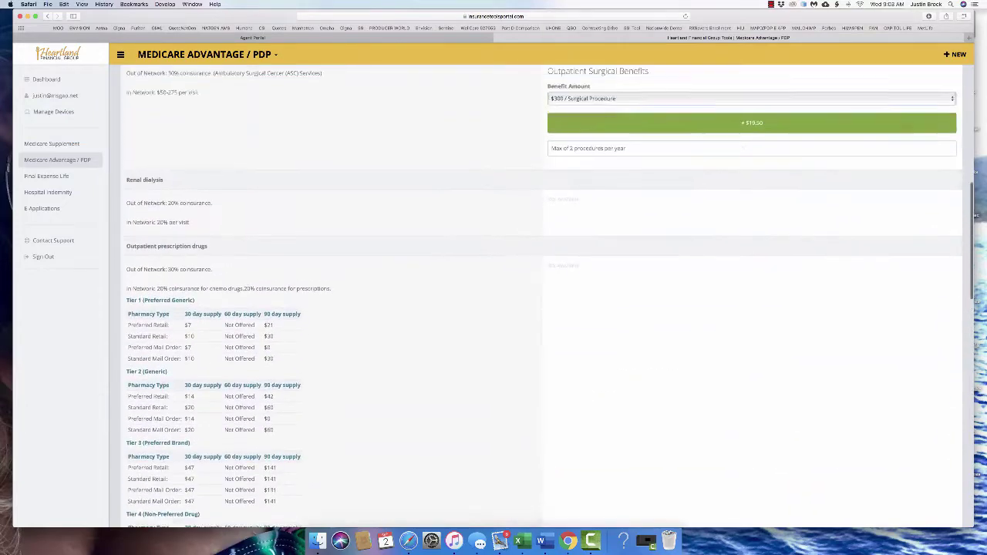
{"action": "scroll", "coordinate": [540, 296], "scroll_direction": "up", "scroll_amount": 10}
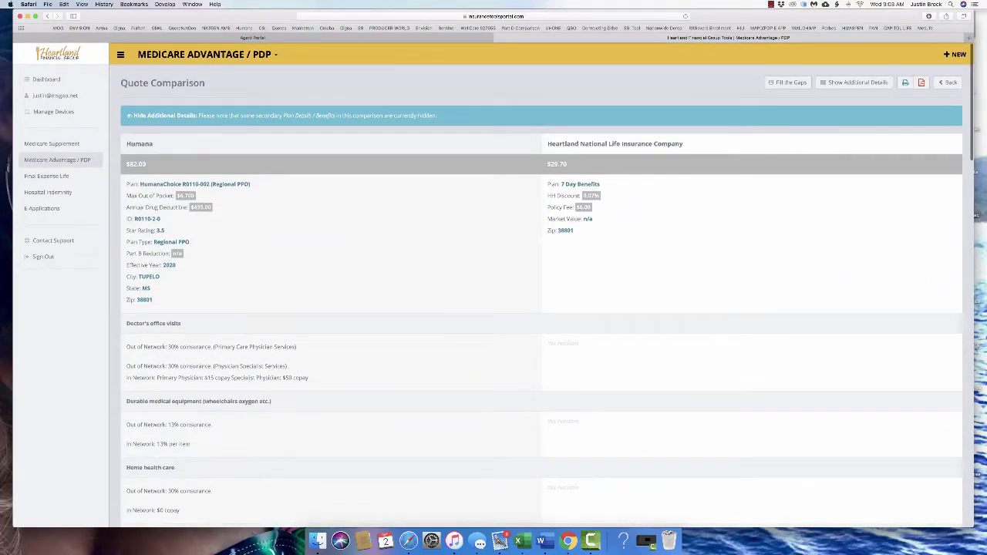
{"action": "scroll", "coordinate": [540, 296], "scroll_direction": "down", "scroll_amount": 15}
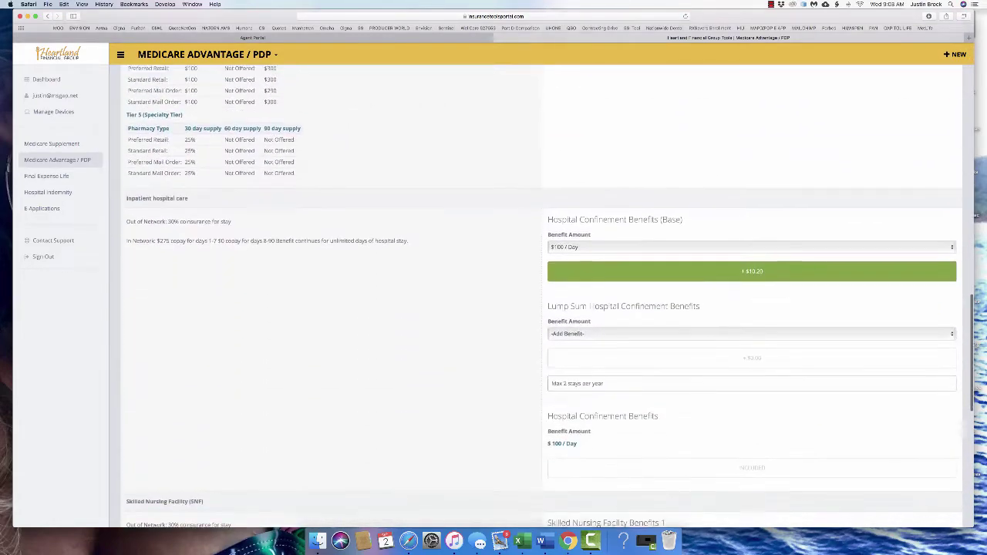
Set the hospital confinement benefit to $300 per day, leaving the lump sum benefit unadded
{"action": "scroll", "coordinate": [540, 296], "scroll_direction": "down", "scroll_amount": 1}
{"action": "left_click", "coordinate": [563, 218]}
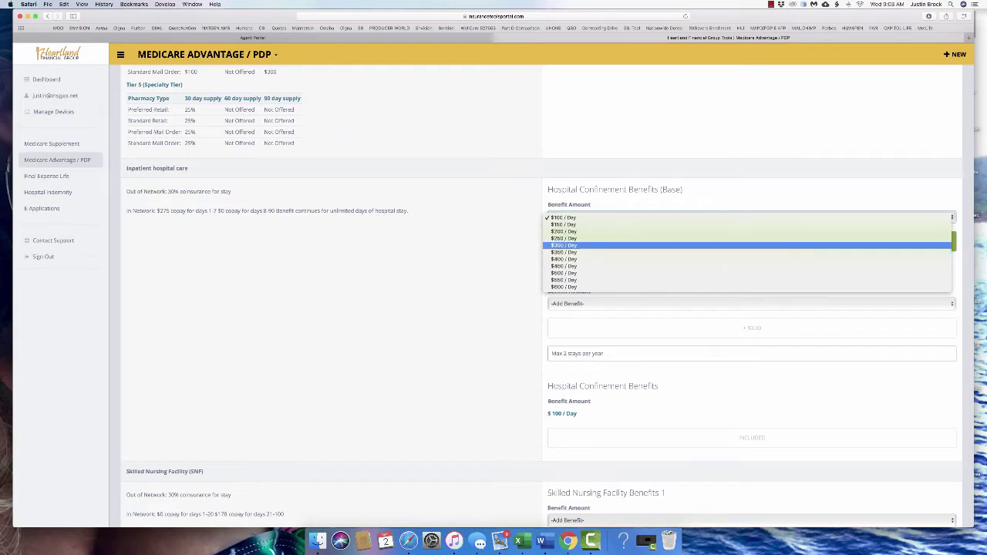
{"action": "left_click", "coordinate": [563, 245]}
{"action": "scroll", "coordinate": [540, 297], "scroll_direction": "up", "scroll_amount": 15}
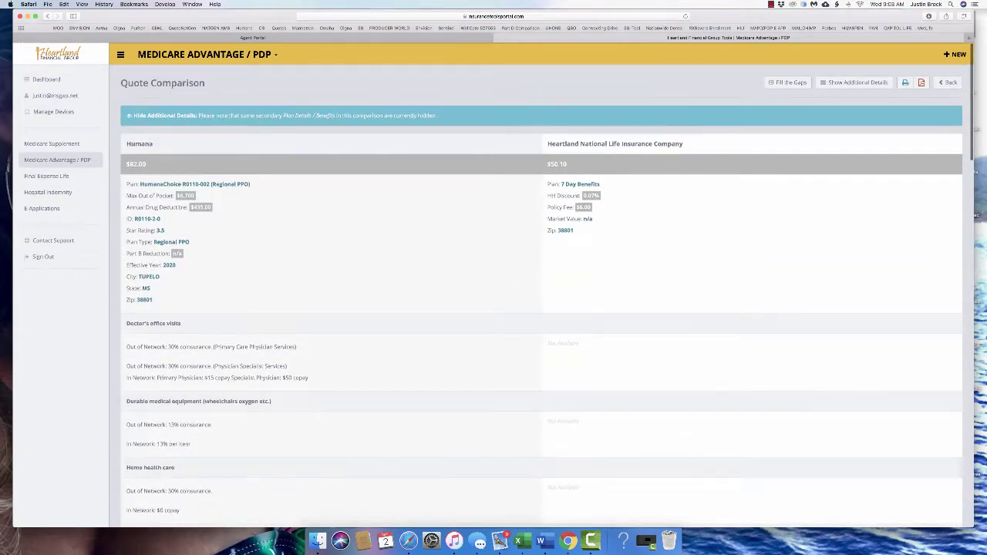
{"action": "scroll", "coordinate": [539, 297], "scroll_direction": "down", "scroll_amount": 15}
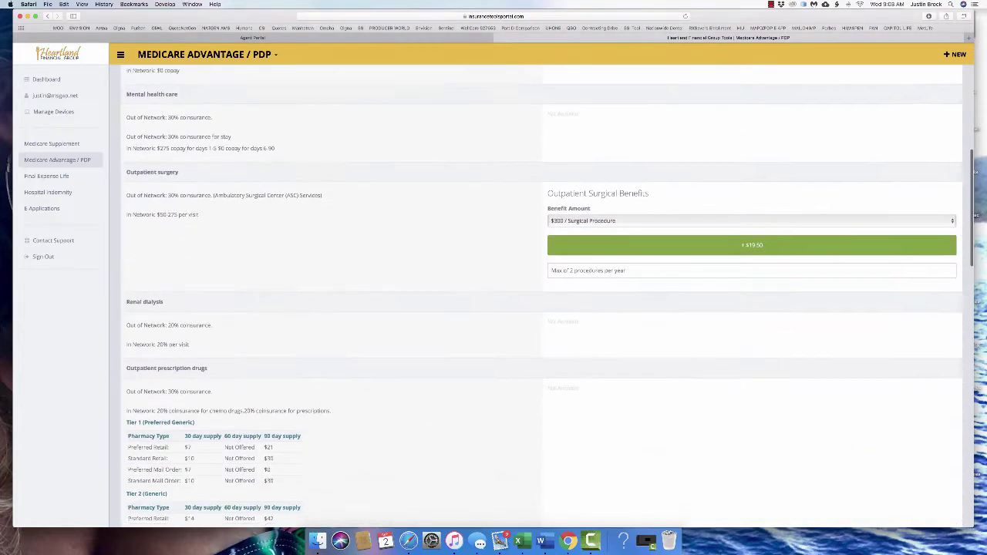
{"action": "scroll", "coordinate": [540, 296], "scroll_direction": "down", "scroll_amount": 5}
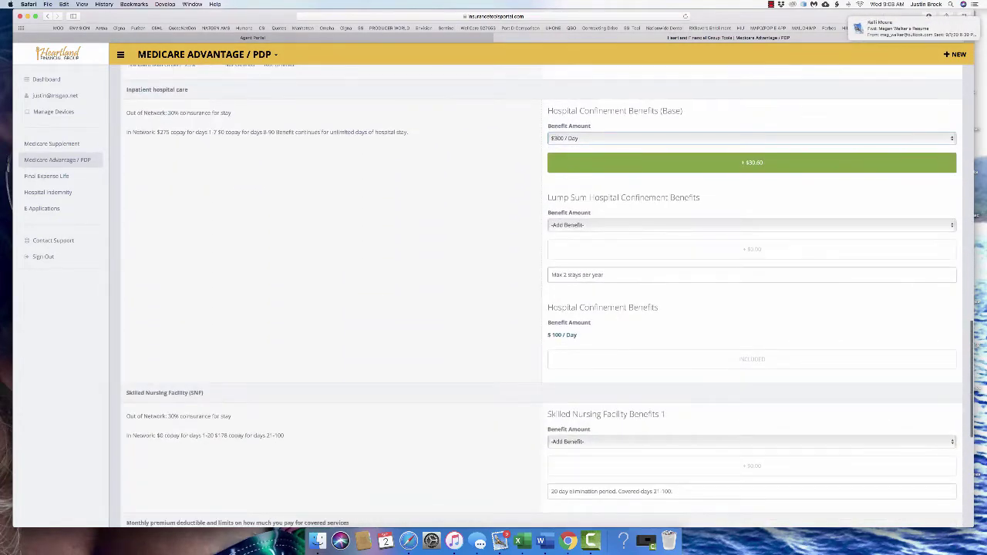
{"action": "left_click", "coordinate": [752, 224]}
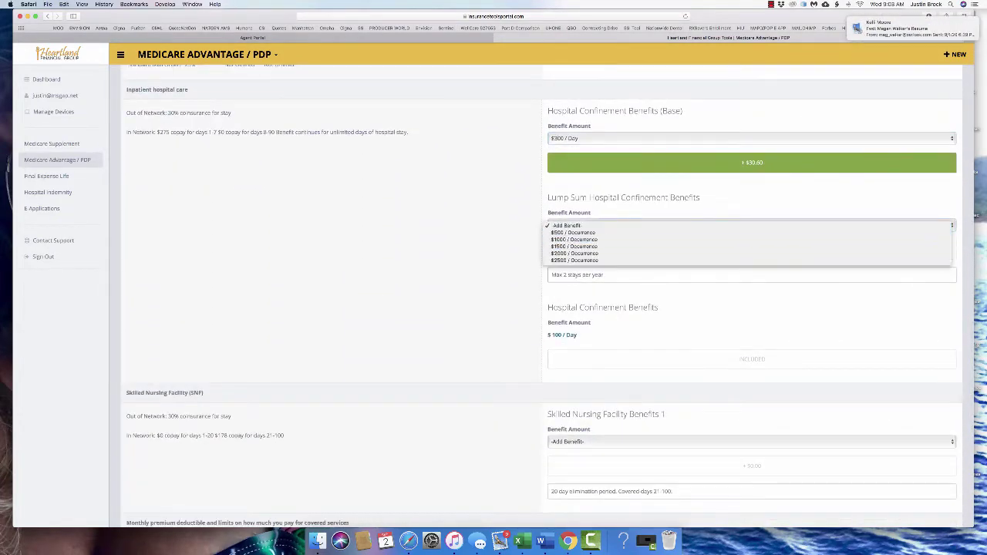
{"action": "key", "text": "Escape"}
Add a $150 per day skilled nursing facility benefit
{"action": "scroll", "coordinate": [540, 296], "scroll_direction": "down", "scroll_amount": 5}
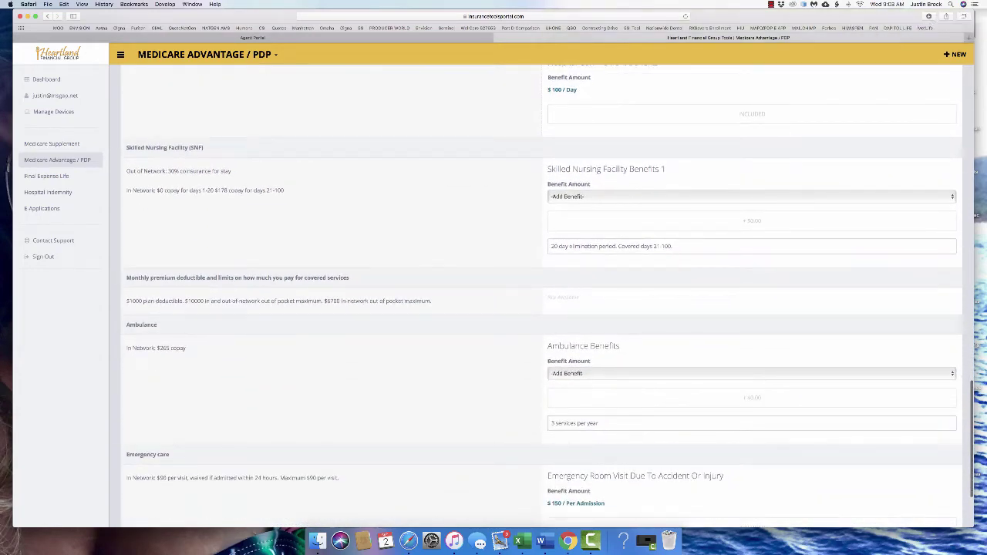
{"action": "left_click", "coordinate": [752, 196]}
{"action": "left_click", "coordinate": [752, 205]}
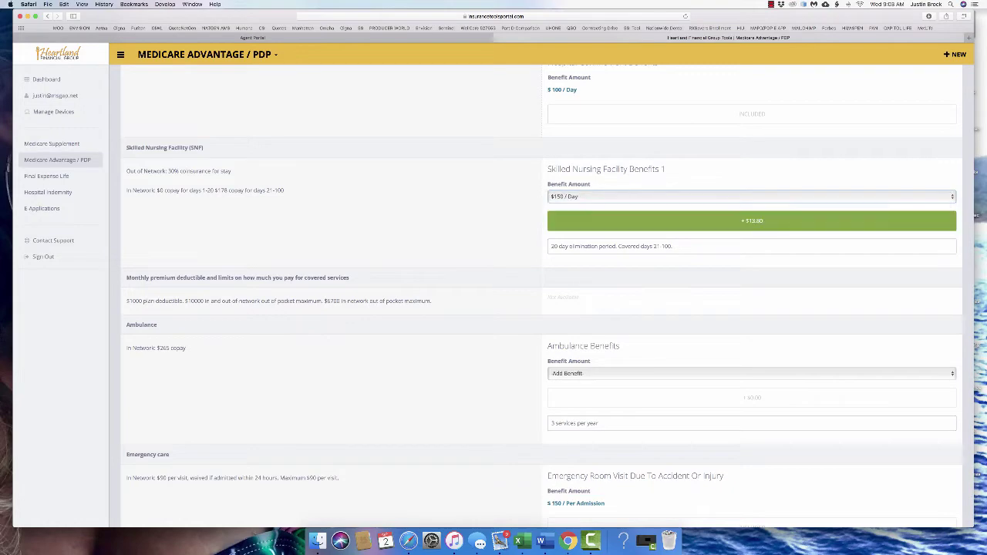
Add the $200 per occurrence ambulance benefit to the Heartland plan
{"action": "scroll", "coordinate": [540, 296], "scroll_direction": "down", "scroll_amount": 3}
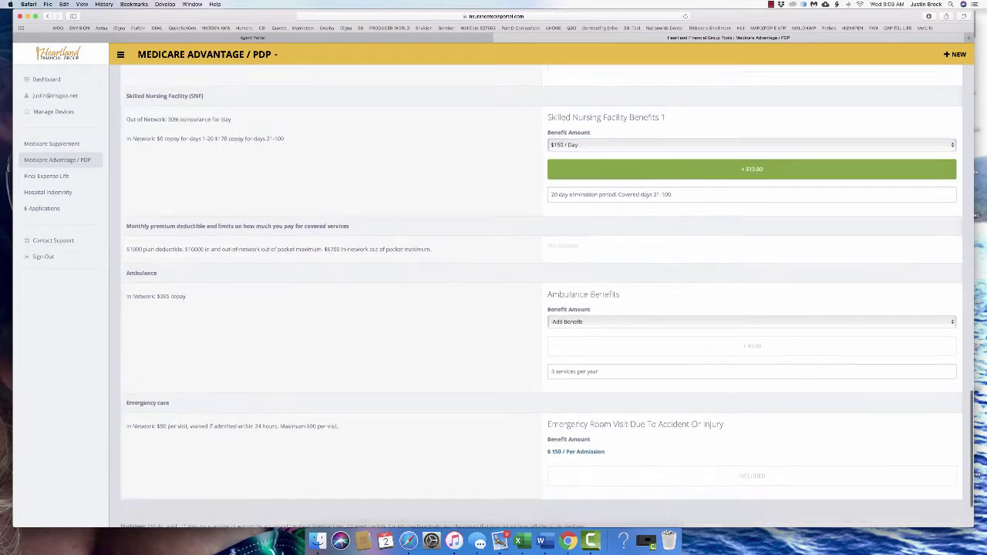
{"action": "scroll", "coordinate": [540, 296], "scroll_direction": "up", "scroll_amount": 8}
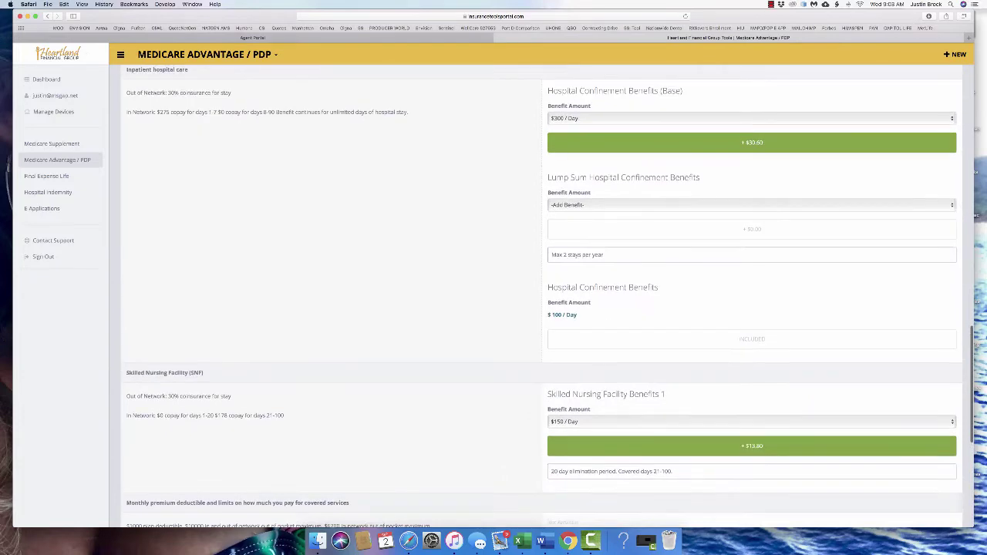
{"action": "scroll", "coordinate": [540, 296], "scroll_direction": "up", "scroll_amount": 9}
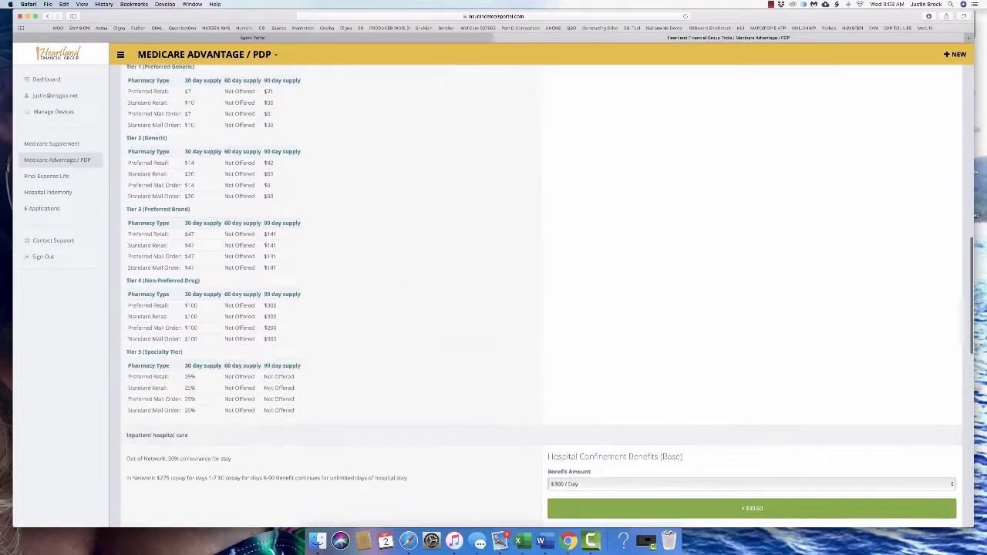
{"action": "scroll", "coordinate": [540, 296], "scroll_direction": "up", "scroll_amount": 20}
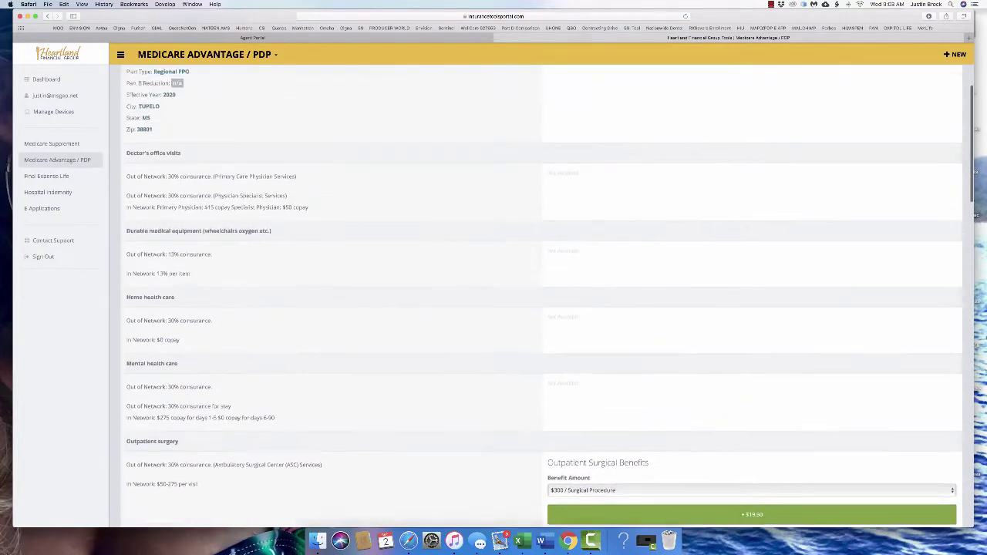
{"action": "scroll", "coordinate": [540, 296], "scroll_direction": "up", "scroll_amount": 4}
{"action": "scroll", "coordinate": [539, 296], "scroll_direction": "down", "scroll_amount": 9}
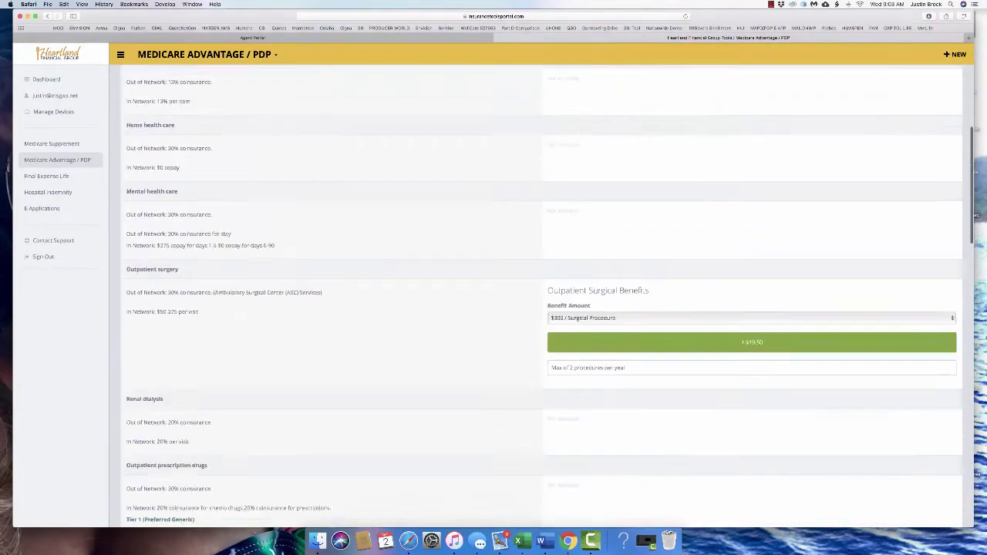
{"action": "scroll", "coordinate": [540, 296], "scroll_direction": "down", "scroll_amount": 15}
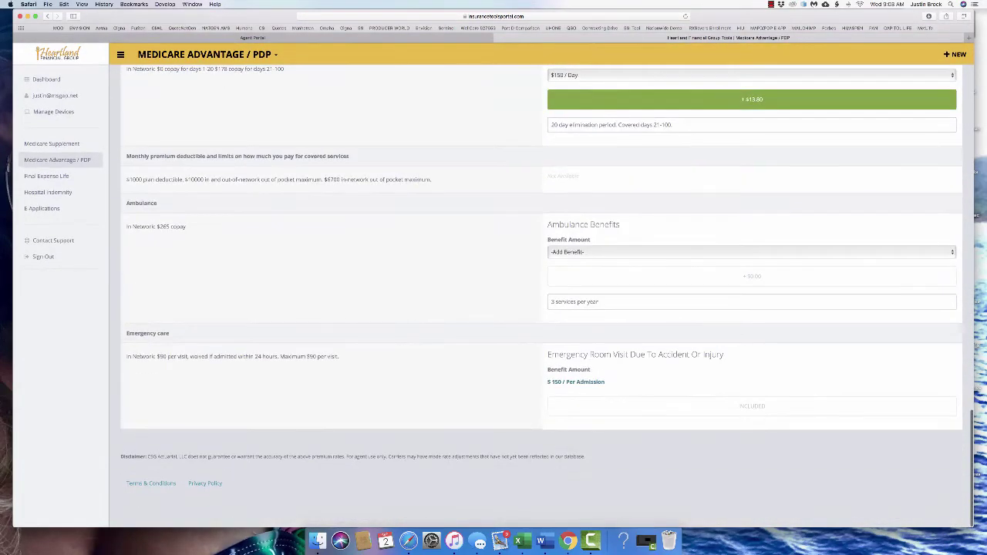
{"action": "left_click", "coordinate": [752, 252]}
{"action": "left_click", "coordinate": [586, 260]}
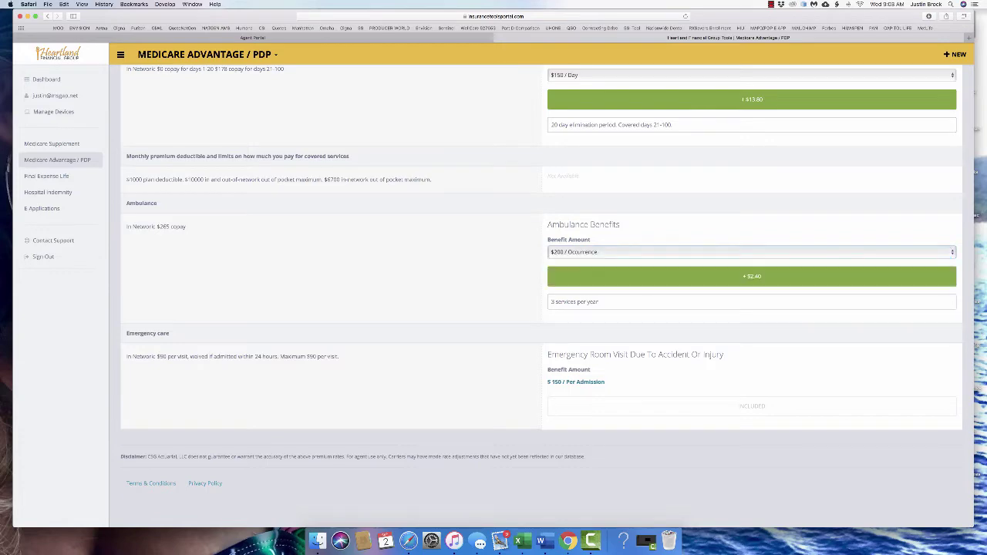
{"action": "scroll", "coordinate": [540, 296], "scroll_direction": "up", "scroll_amount": 3}
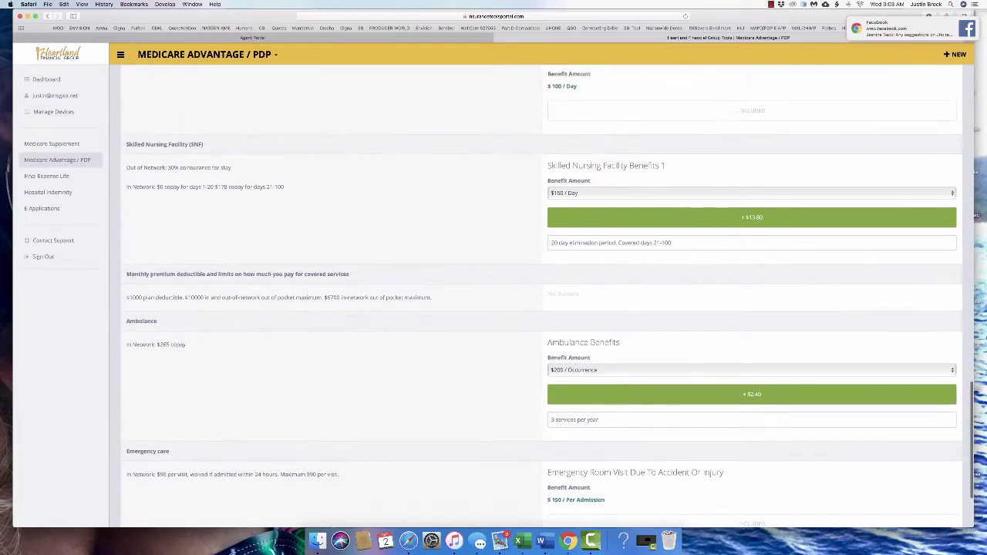
{"action": "scroll", "coordinate": [540, 296], "scroll_direction": "up", "scroll_amount": 8}
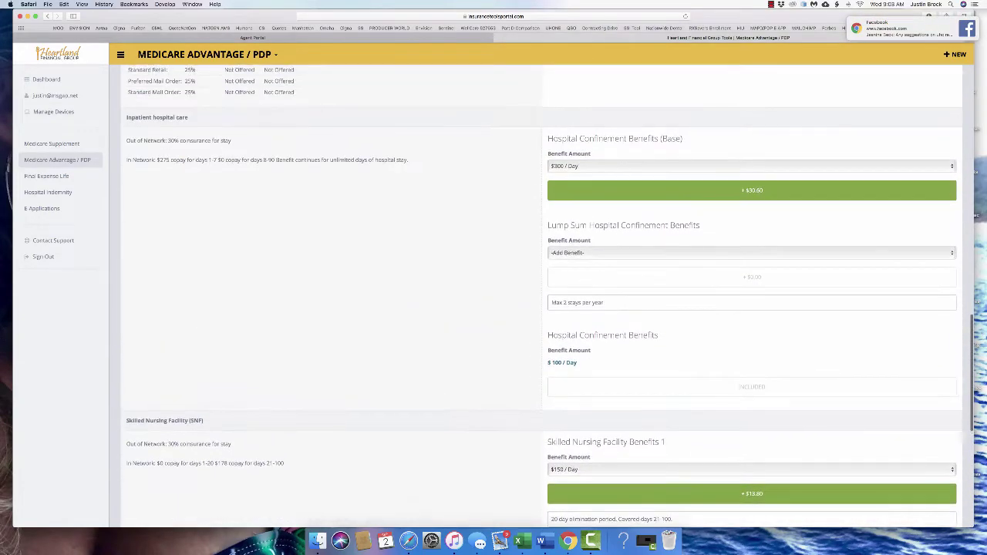
{"action": "scroll", "coordinate": [540, 296], "scroll_direction": "up", "scroll_amount": 12}
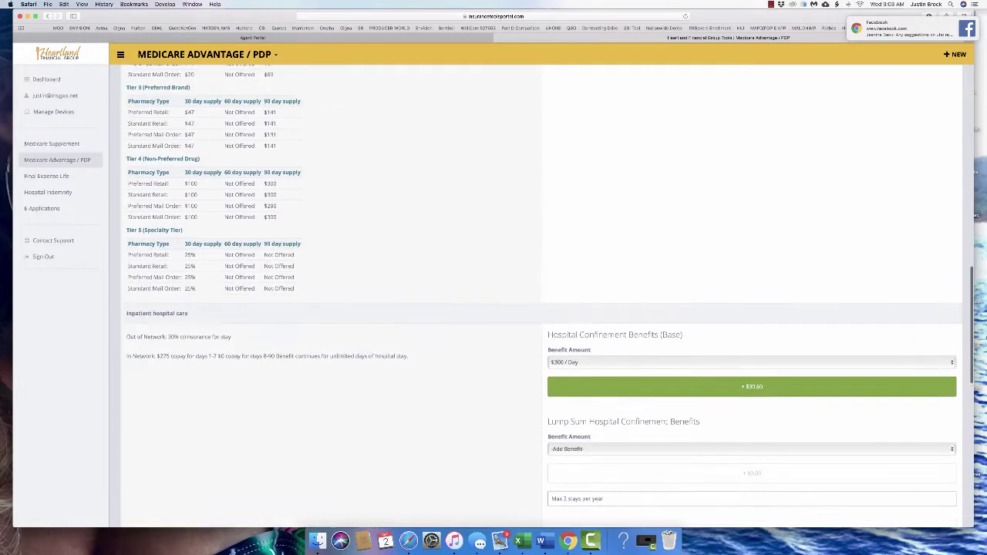
{"action": "scroll", "coordinate": [539, 296], "scroll_direction": "up", "scroll_amount": 15}
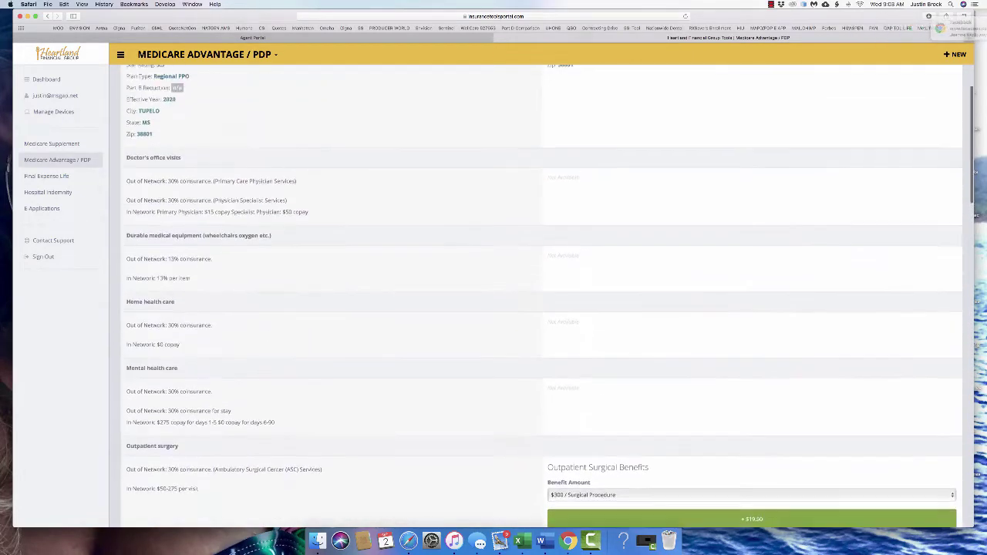
{"action": "key", "text": "super+f"}
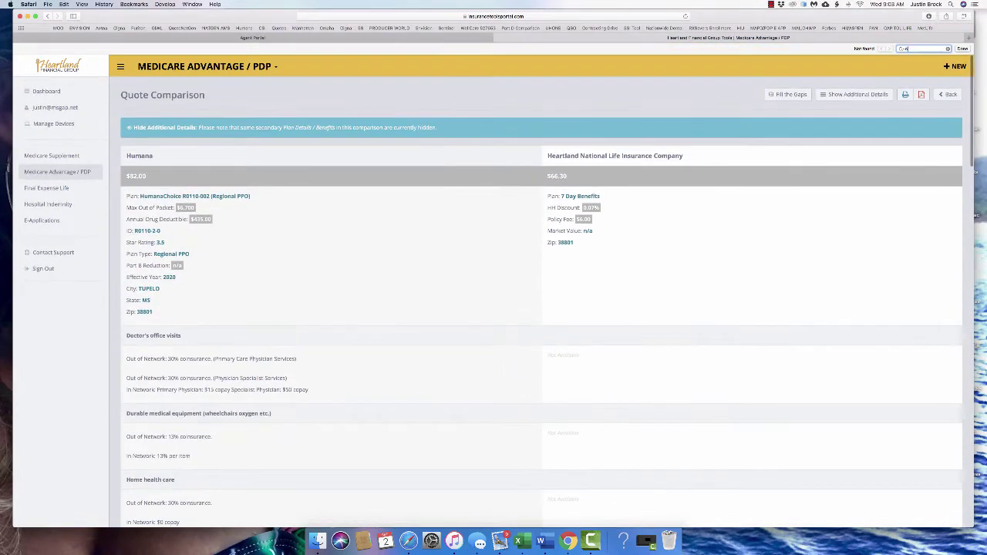
{"action": "key", "text": "BackSpace"}
{"action": "key", "text": "Tab"}
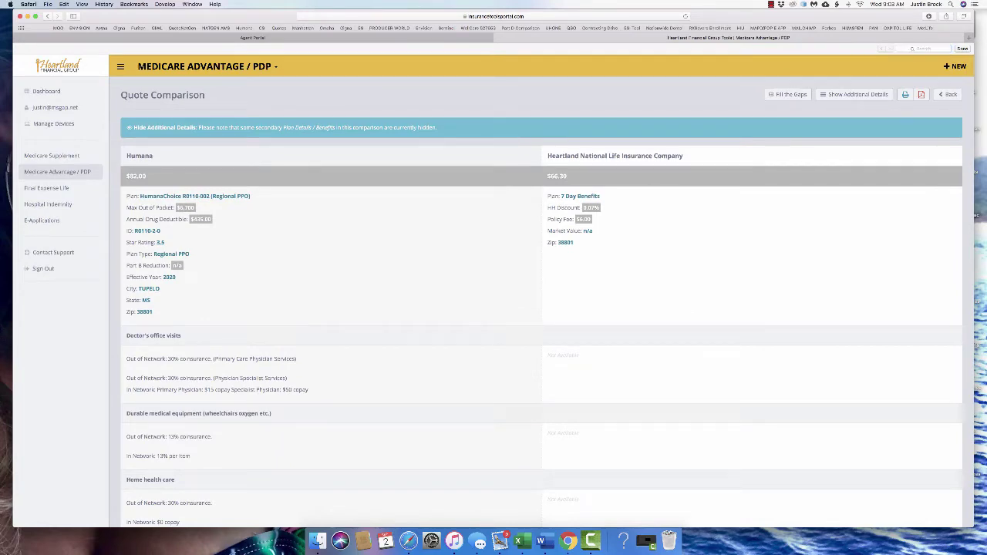
{"action": "scroll", "coordinate": [540, 301], "scroll_direction": "down", "scroll_amount": 6}
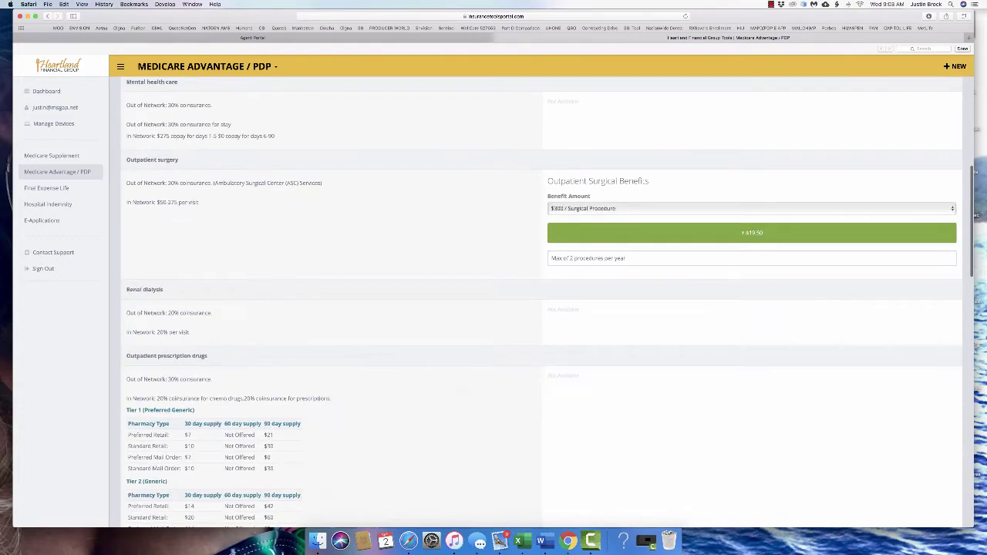
{"action": "scroll", "coordinate": [540, 301], "scroll_direction": "down", "scroll_amount": 20}
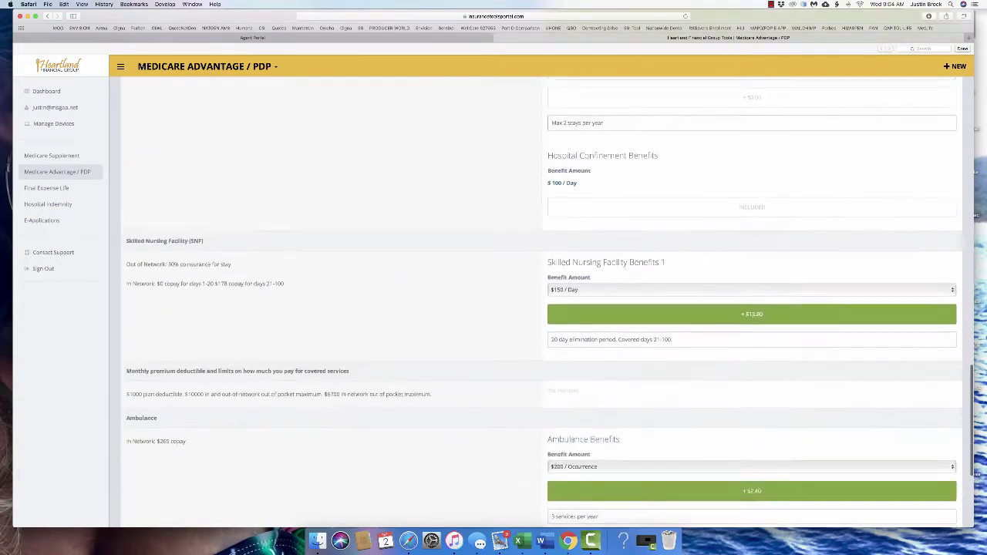
{"action": "scroll", "coordinate": [540, 301], "scroll_direction": "down", "scroll_amount": 5}
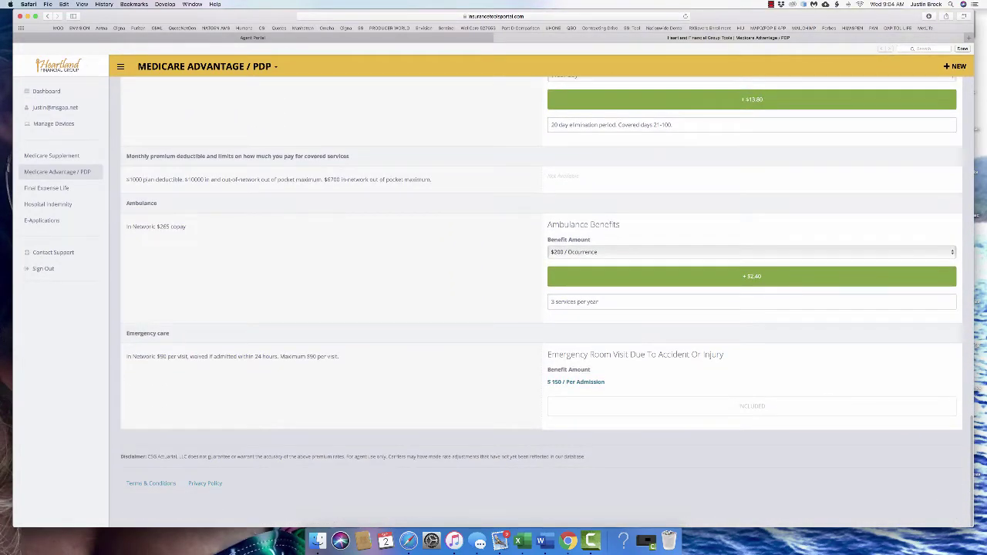
{"action": "scroll", "coordinate": [540, 301], "scroll_direction": "up", "scroll_amount": 4}
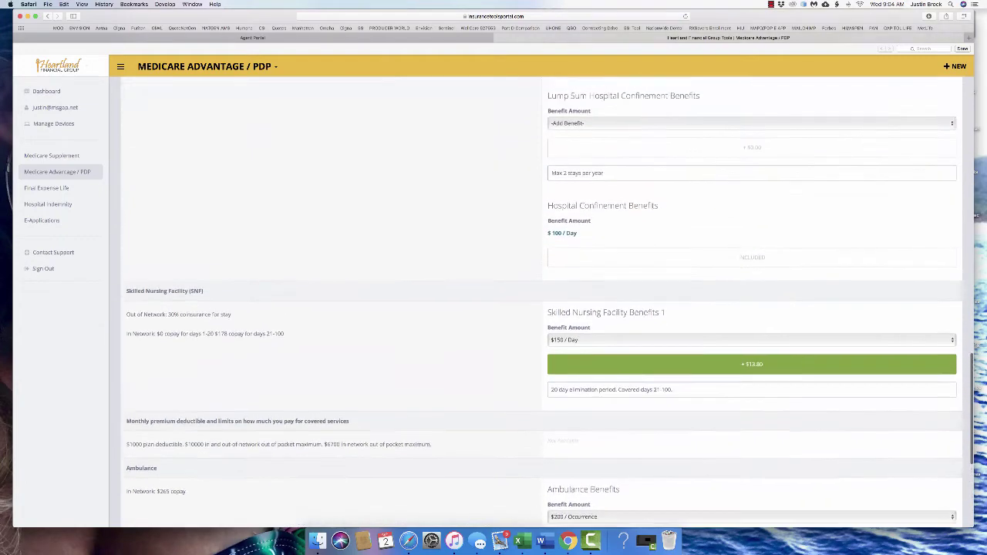
{"action": "scroll", "coordinate": [540, 301], "scroll_direction": "up", "scroll_amount": 2}
{"action": "scroll", "coordinate": [540, 301], "scroll_direction": "up", "scroll_amount": 5}
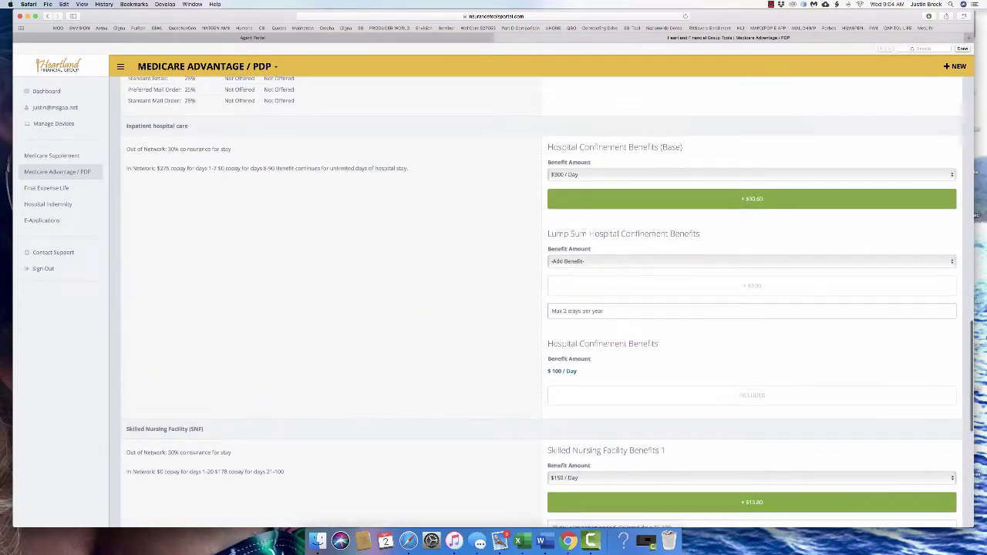
{"action": "scroll", "coordinate": [540, 301], "scroll_direction": "up", "scroll_amount": 10}
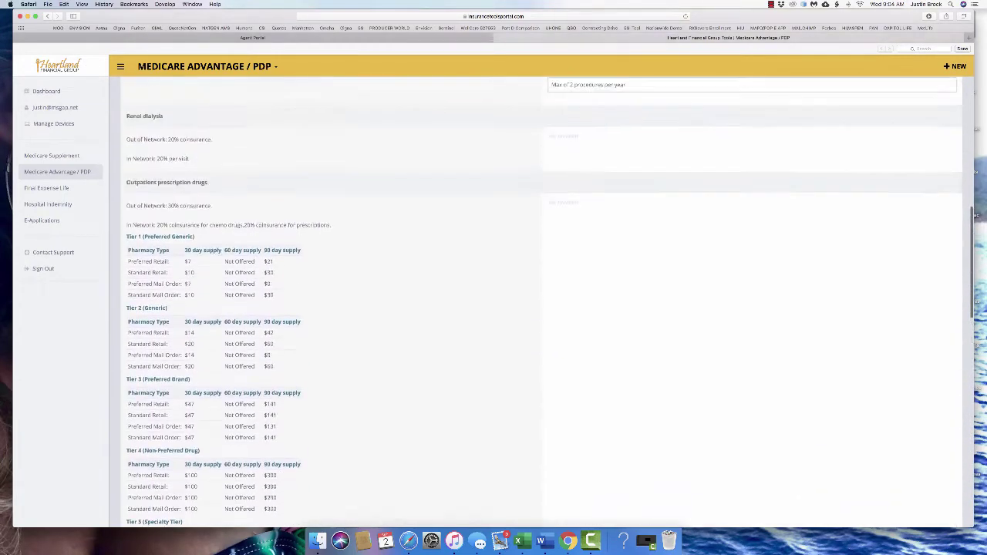
{"action": "scroll", "coordinate": [540, 301], "scroll_direction": "up", "scroll_amount": 5}
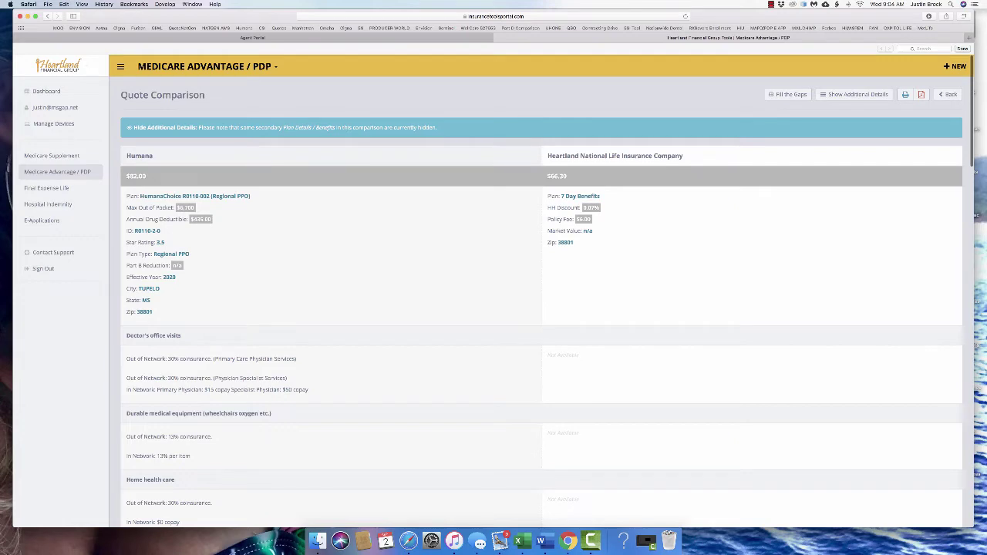
{"action": "left_click", "coordinate": [787, 94]}
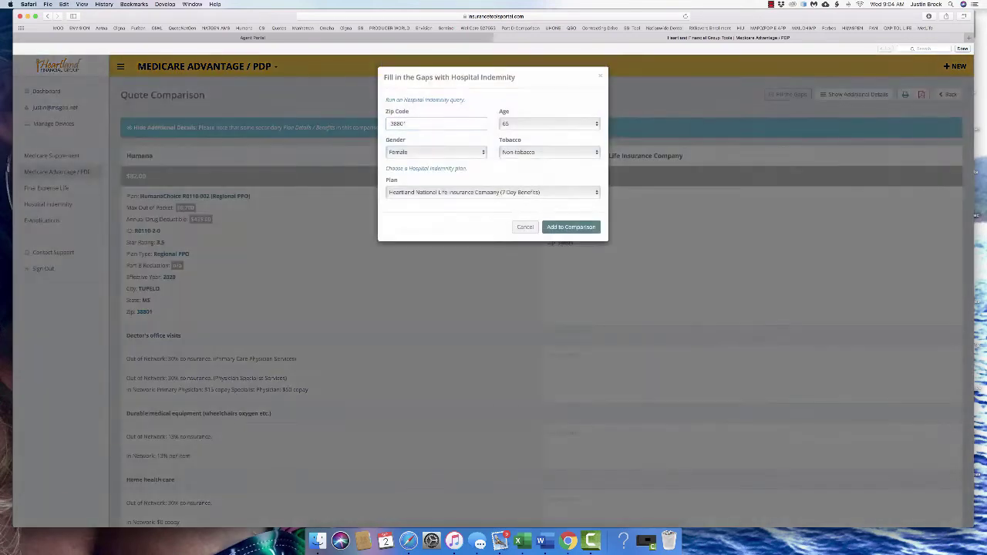
{"action": "left_click", "coordinate": [549, 123]}
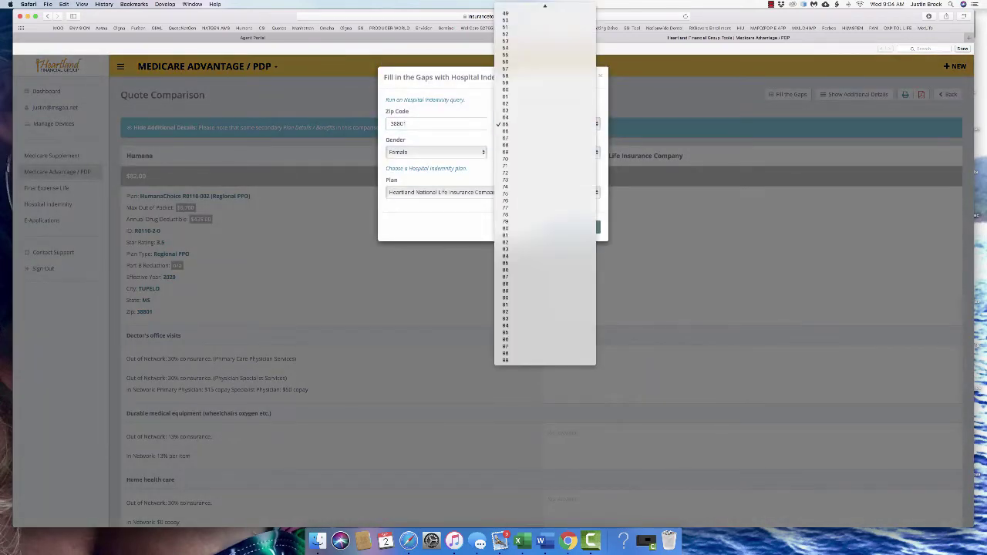
{"action": "left_click", "coordinate": [549, 124]}
{"action": "left_click", "coordinate": [525, 227]}
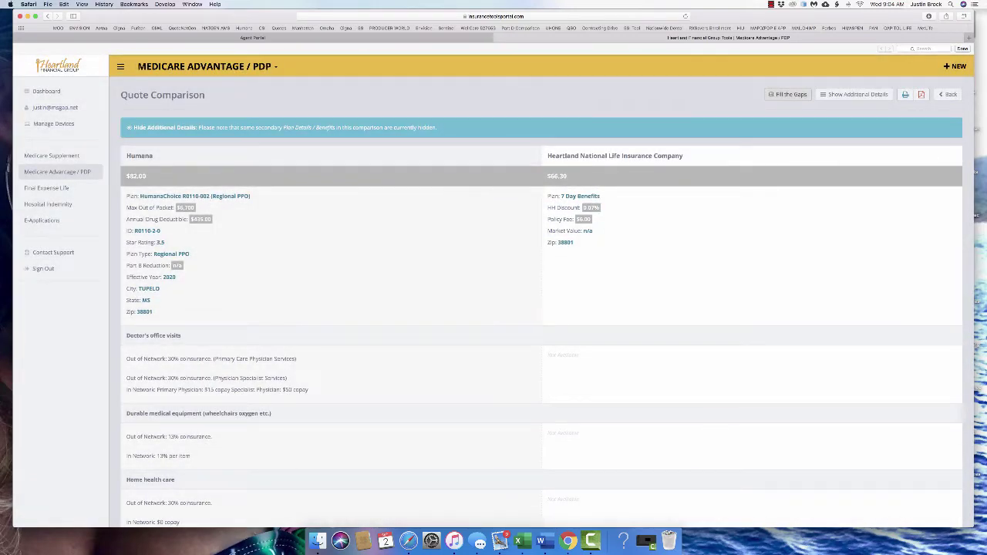
{"action": "left_click", "coordinate": [921, 94]}
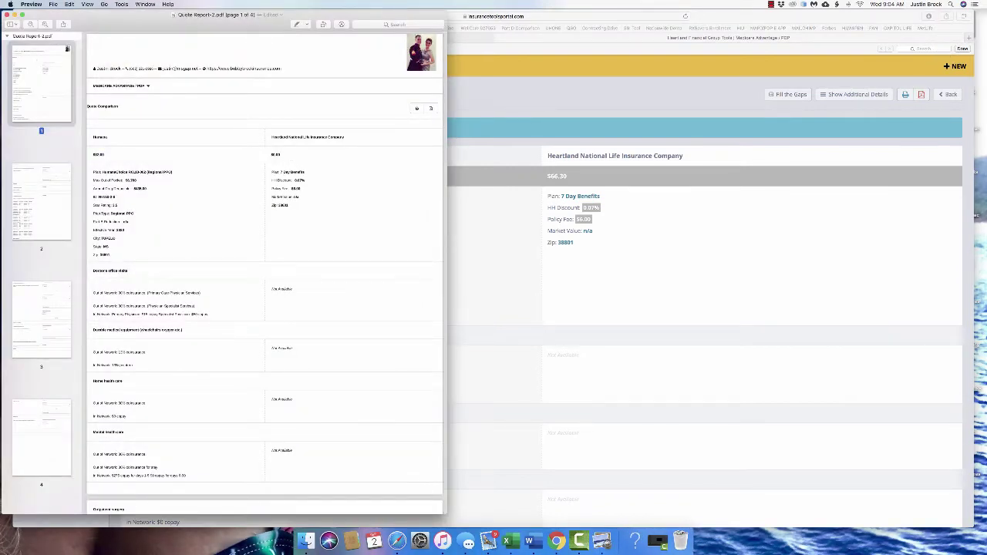
Scroll through all four pages of Quote Report-2.pdf, then close Preview
{"action": "scroll", "coordinate": [265, 270], "scroll_direction": "down", "scroll_amount": 15}
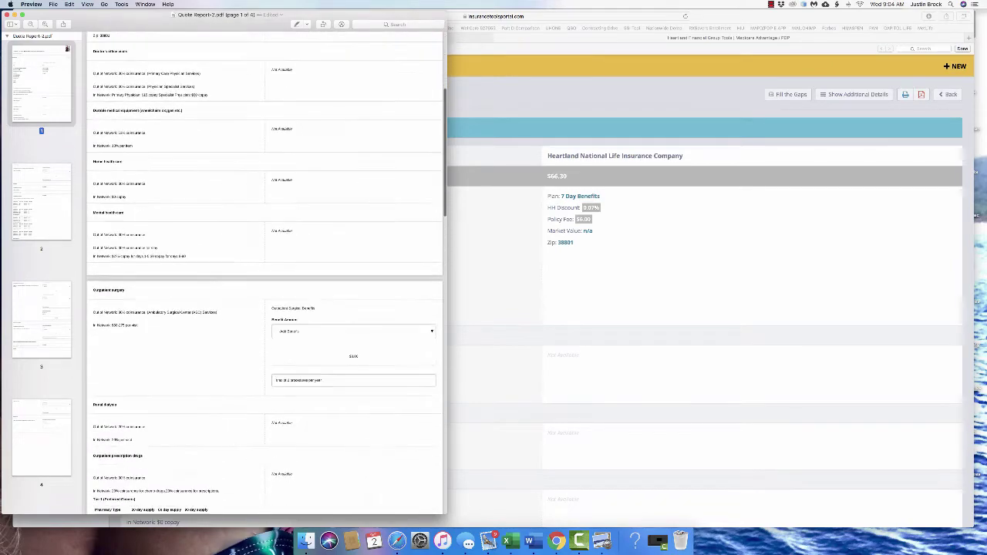
{"action": "scroll", "coordinate": [266, 273], "scroll_direction": "down", "scroll_amount": 15}
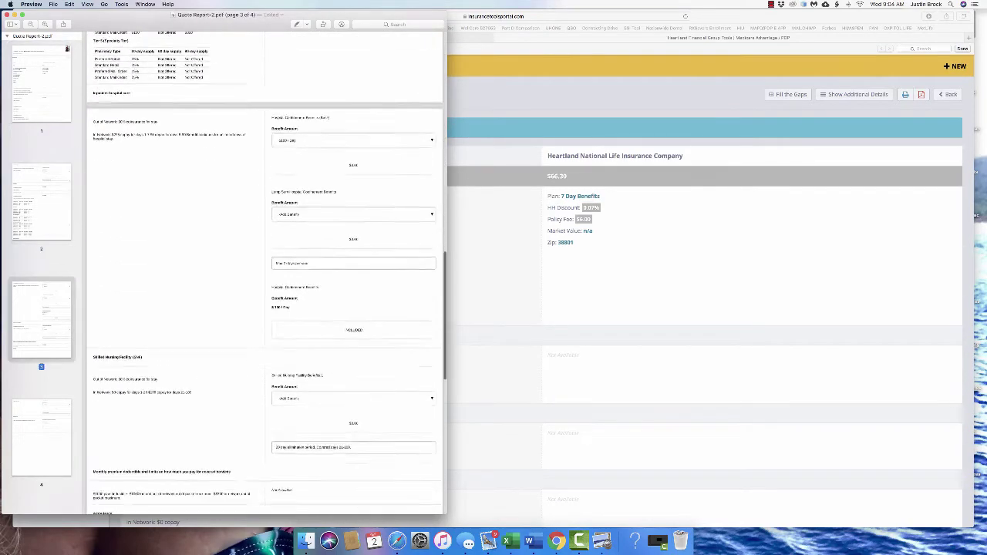
{"action": "scroll", "coordinate": [265, 273], "scroll_direction": "down", "scroll_amount": 10}
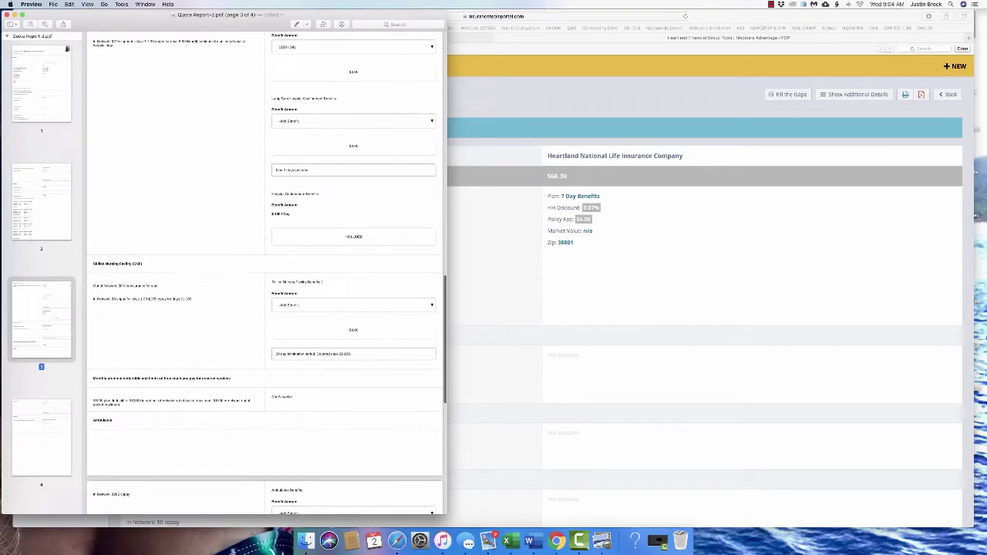
{"action": "scroll", "coordinate": [266, 273], "scroll_direction": "down", "scroll_amount": 3}
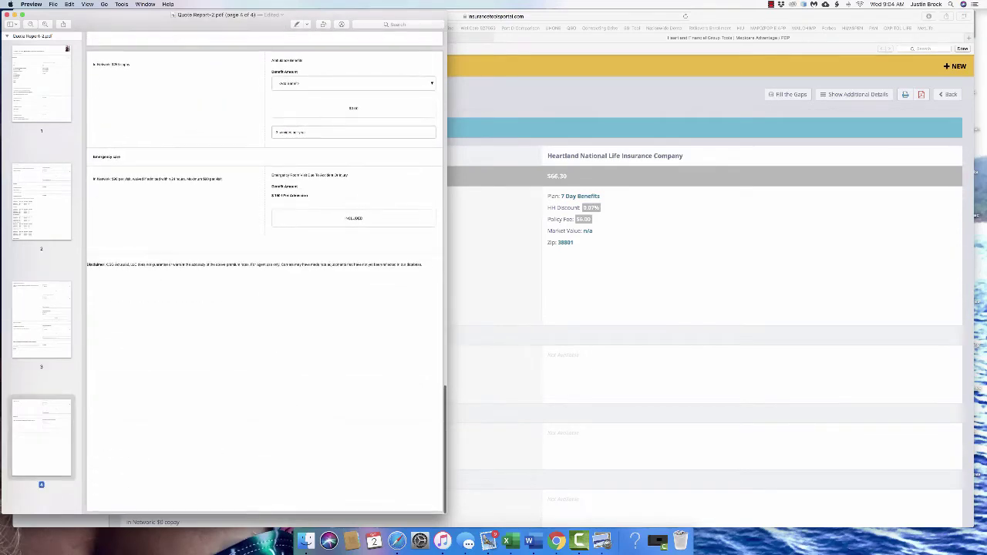
{"action": "key", "text": "super+q"}
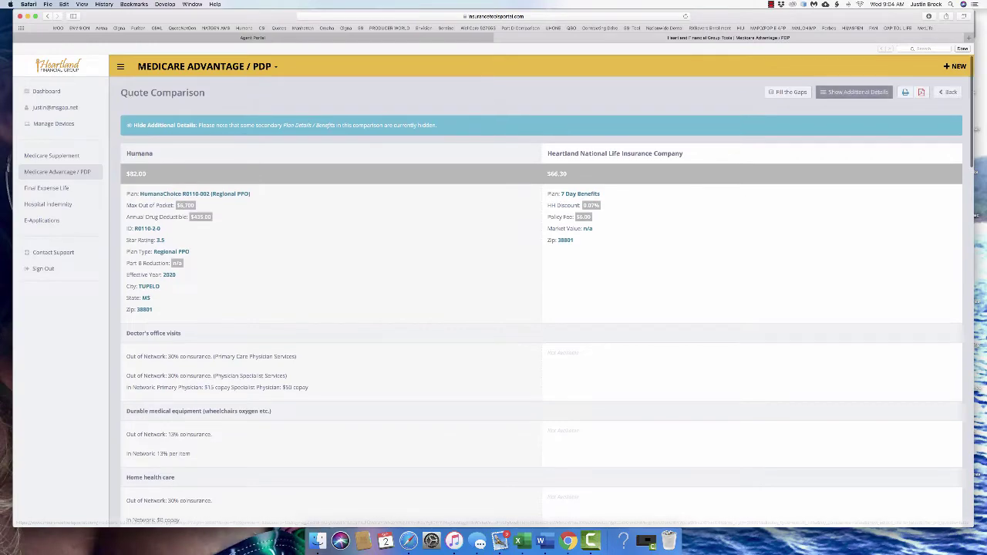
Show the additional plan details and set the lump sum cancer benefit to $7000 per diagnosis
{"action": "scroll", "coordinate": [856, 94], "scroll_direction": "down", "scroll_amount": 20}
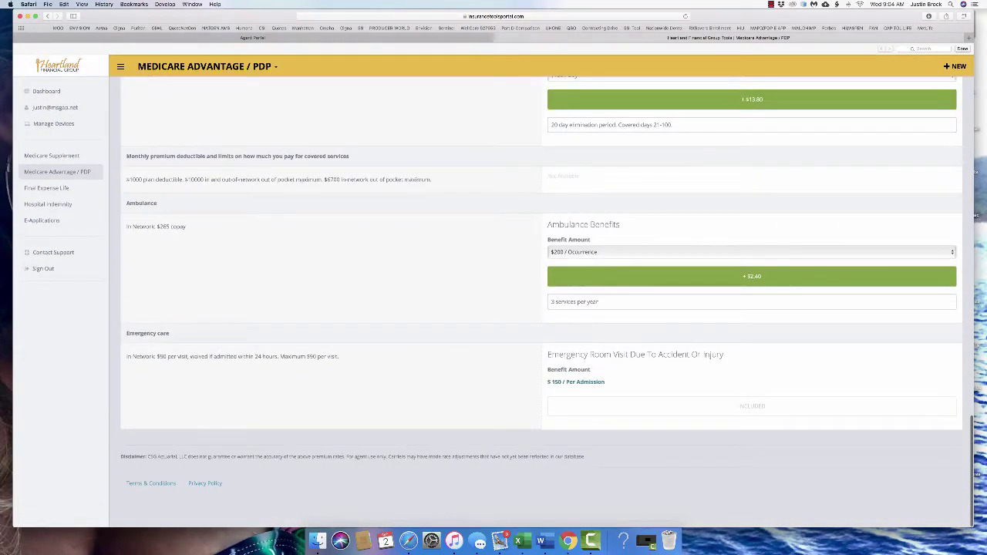
{"action": "scroll", "coordinate": [542, 301], "scroll_direction": "up", "scroll_amount": 20}
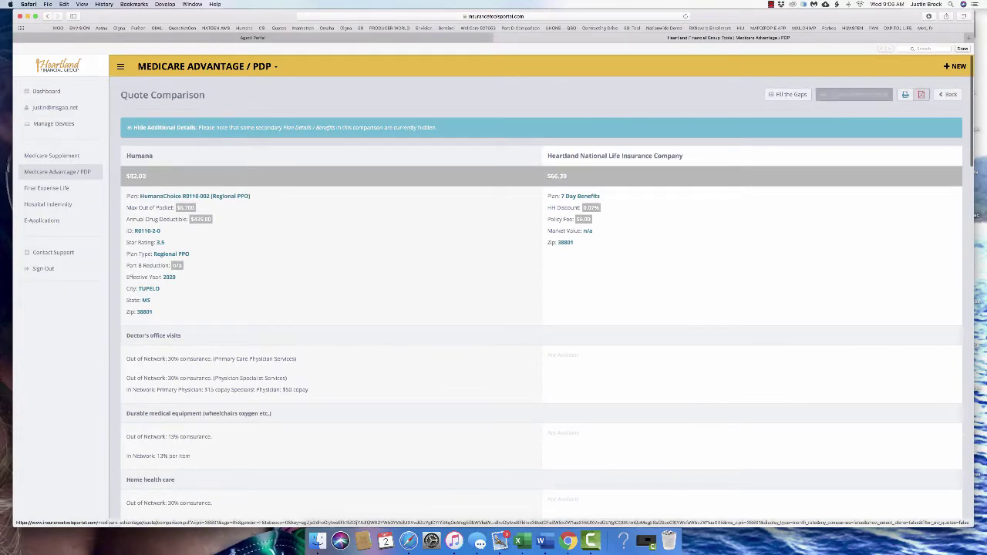
{"action": "left_click", "coordinate": [856, 94]}
{"action": "scroll", "coordinate": [541, 293], "scroll_direction": "down", "scroll_amount": 8}
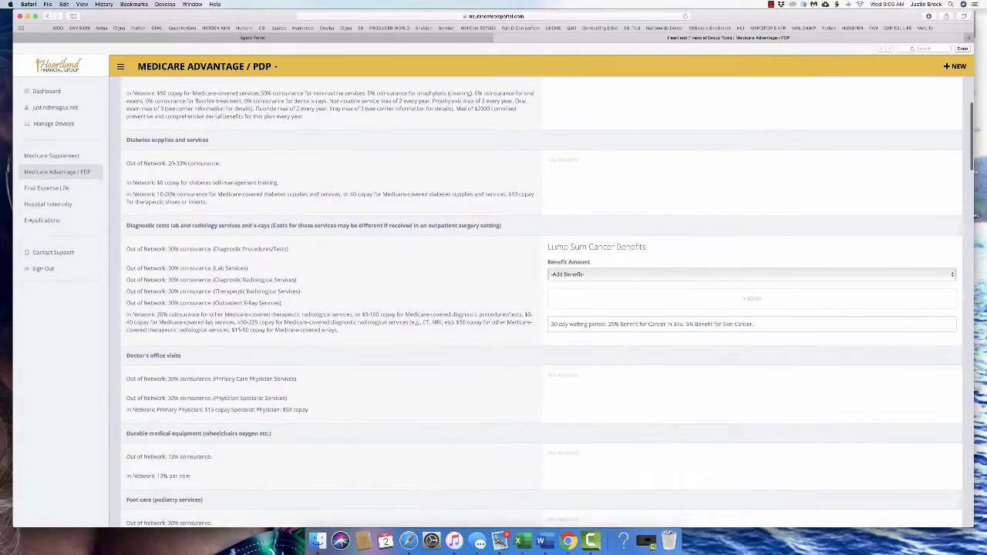
{"action": "scroll", "coordinate": [542, 301], "scroll_direction": "up", "scroll_amount": 10}
{"action": "scroll", "coordinate": [541, 301], "scroll_direction": "down", "scroll_amount": 10}
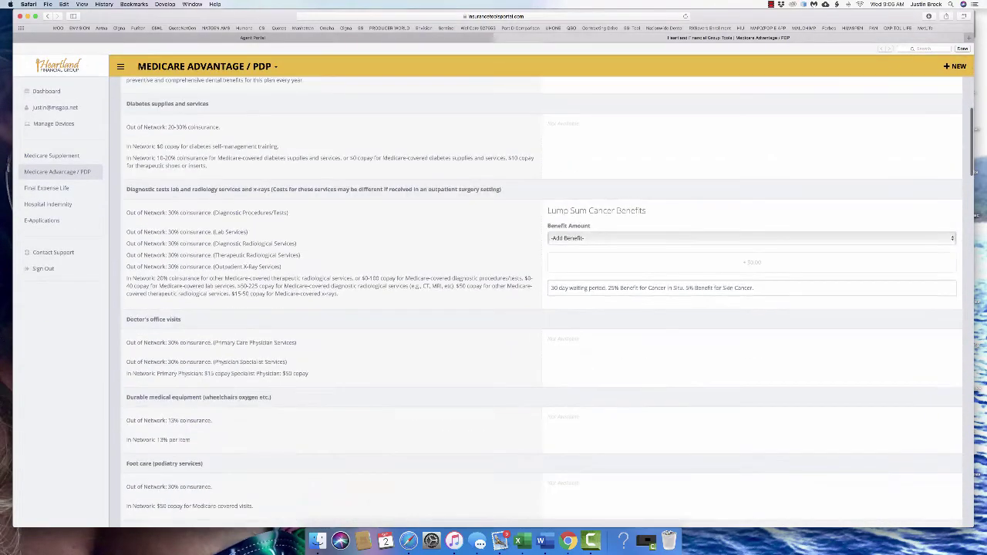
{"action": "left_click", "coordinate": [571, 238]}
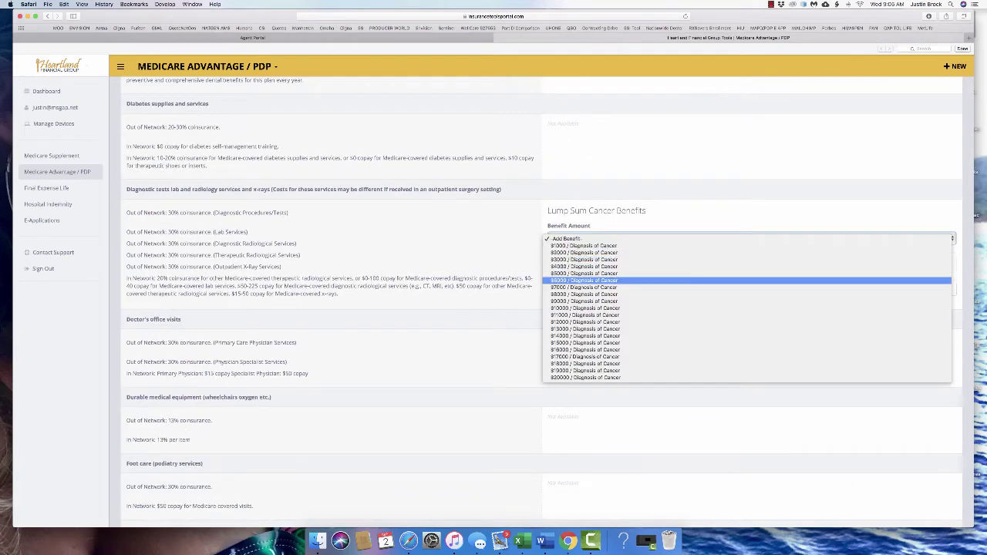
{"action": "left_click", "coordinate": [583, 287]}
Lower the outpatient surgical benefit to $200 per surgical procedure
{"action": "scroll", "coordinate": [584, 287], "scroll_direction": "up", "scroll_amount": 4}
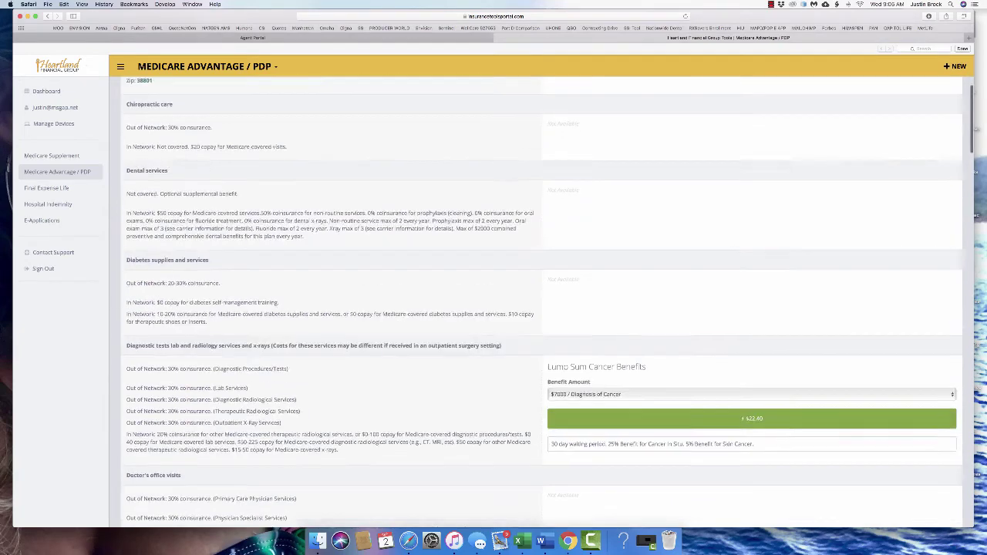
{"action": "scroll", "coordinate": [542, 301], "scroll_direction": "up", "scroll_amount": 5}
{"action": "scroll", "coordinate": [542, 301], "scroll_direction": "down", "scroll_amount": 15}
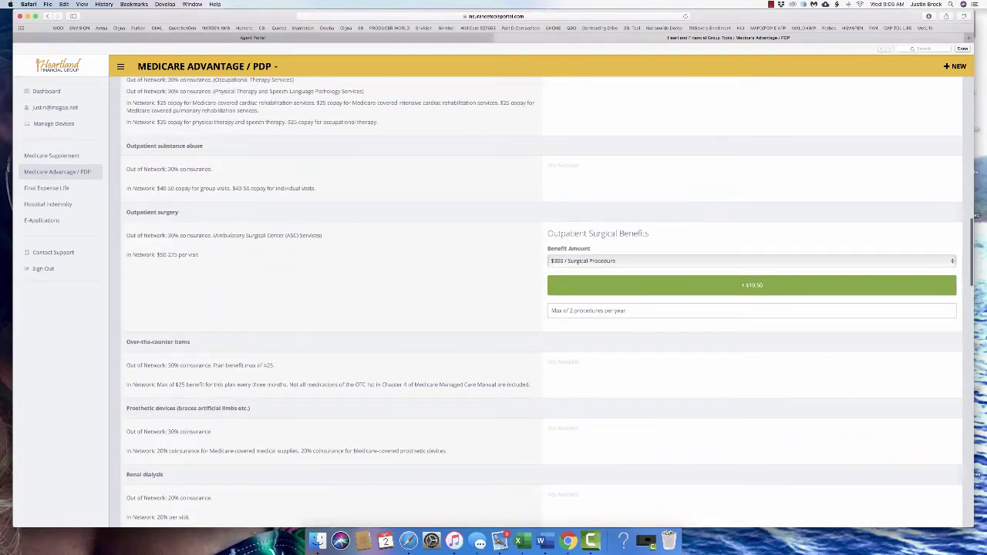
{"action": "scroll", "coordinate": [586, 261], "scroll_direction": "down", "scroll_amount": 2}
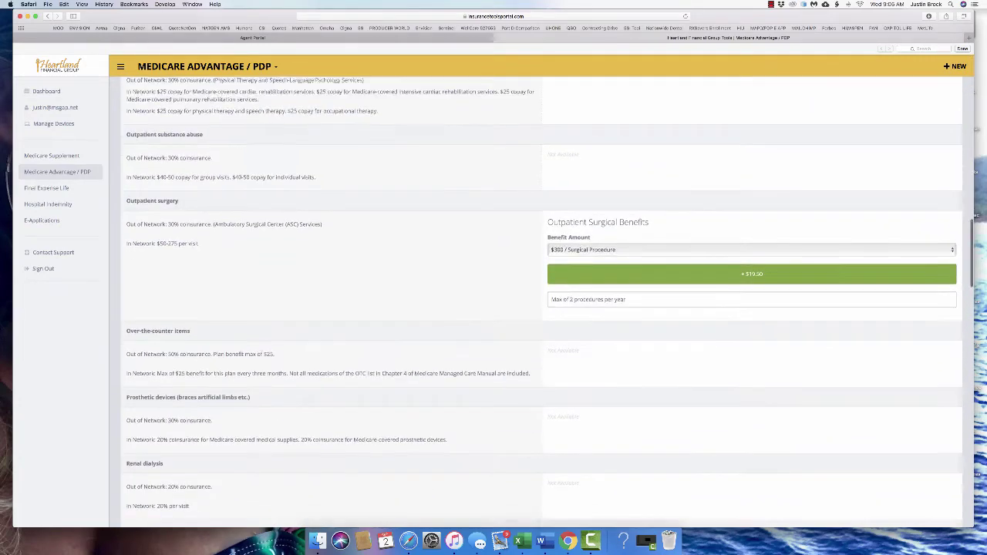
{"action": "left_click", "coordinate": [586, 214]}
{"action": "key", "text": "Return"}
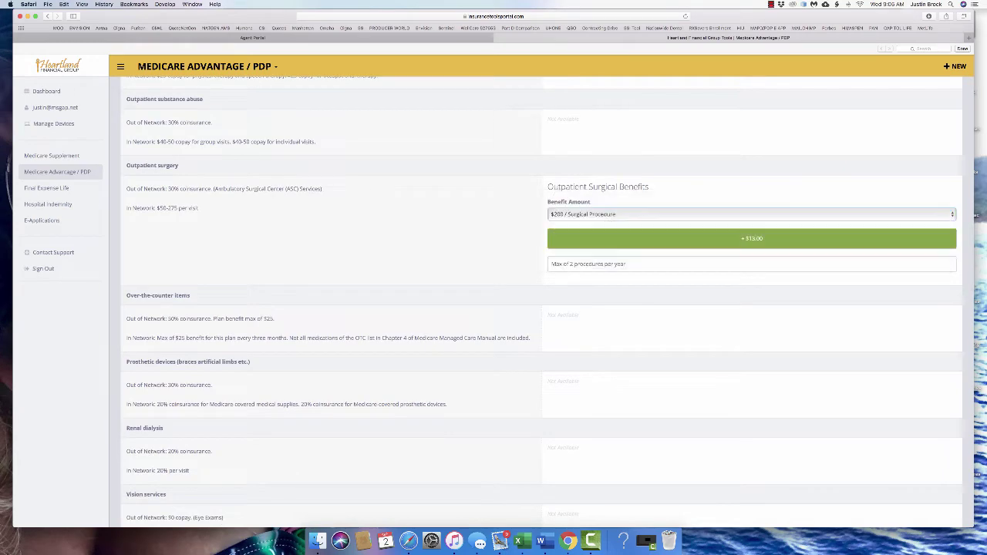
Remove the $150/Day skilled nursing facility benefit from the Heartland plan
{"action": "scroll", "coordinate": [540, 308], "scroll_direction": "down", "scroll_amount": 8}
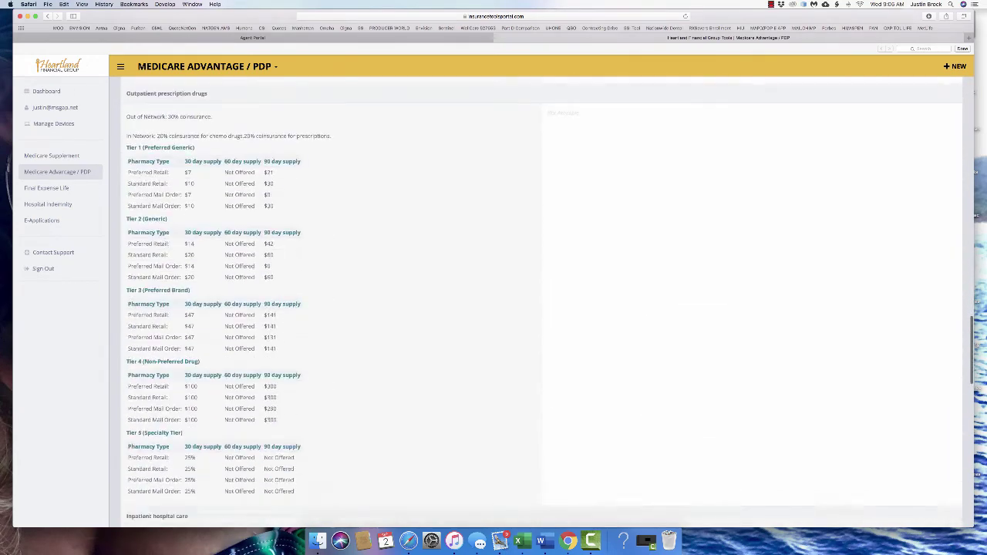
{"action": "scroll", "coordinate": [540, 309], "scroll_direction": "up", "scroll_amount": 2}
{"action": "scroll", "coordinate": [540, 308], "scroll_direction": "up", "scroll_amount": 2}
{"action": "scroll", "coordinate": [540, 309], "scroll_direction": "down", "scroll_amount": 8}
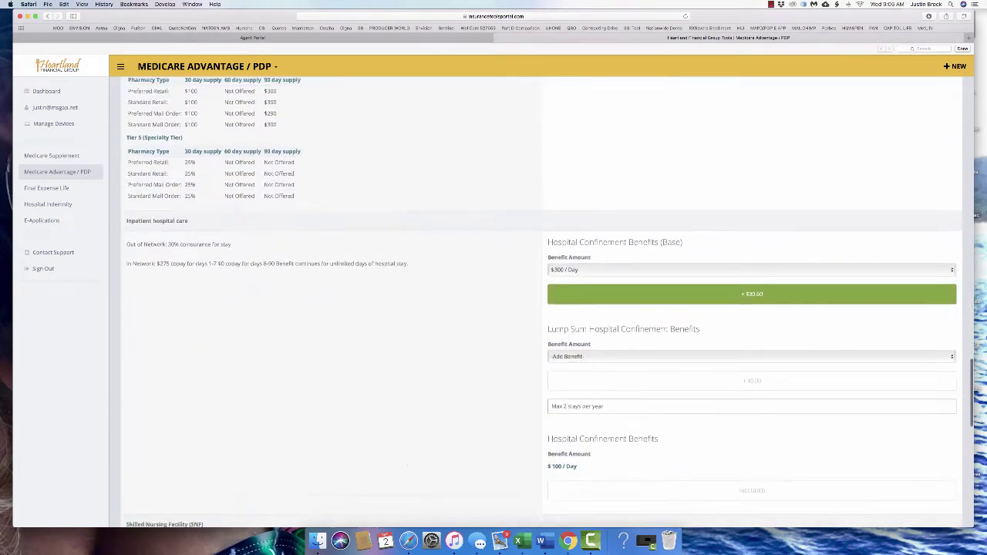
{"action": "scroll", "coordinate": [540, 308], "scroll_direction": "down", "scroll_amount": 5}
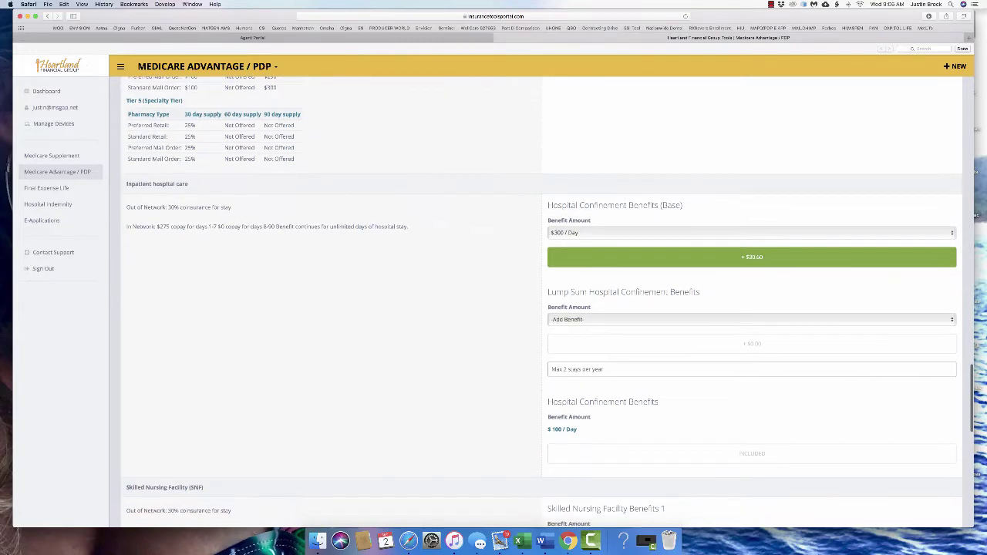
{"action": "scroll", "coordinate": [540, 309], "scroll_direction": "up", "scroll_amount": 2}
{"action": "left_click", "coordinate": [752, 253]}
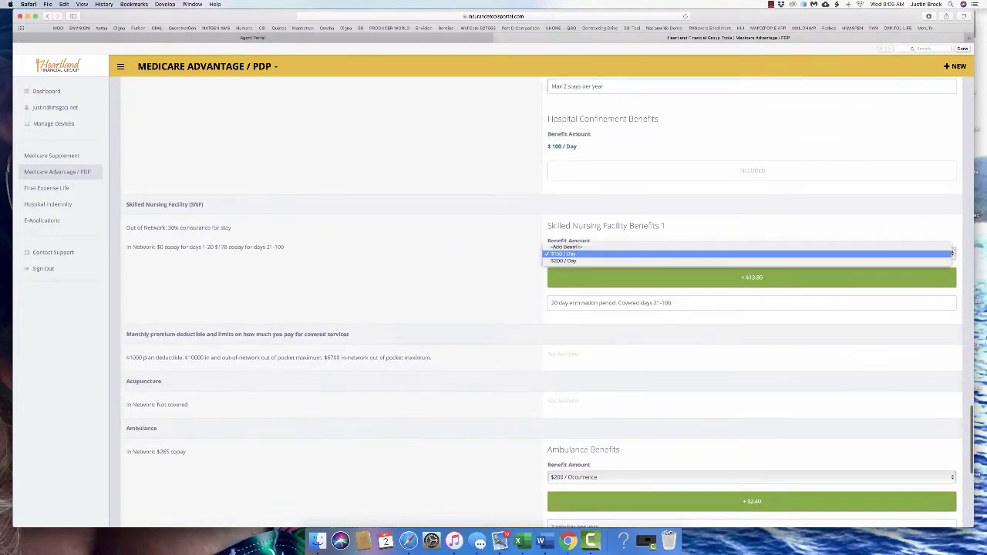
{"action": "left_click", "coordinate": [752, 247]}
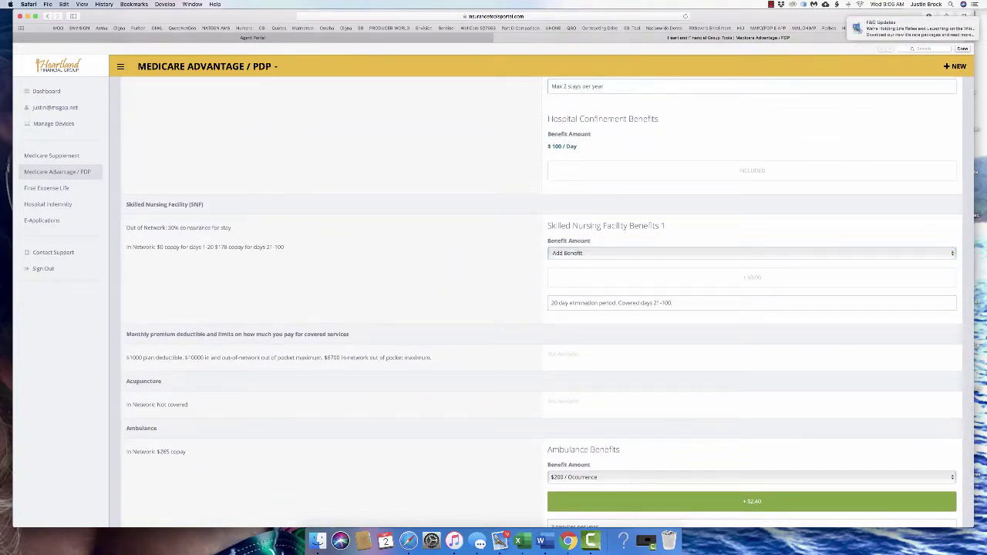
Apply Fill the Gaps so 7 Day Benefits totals $68.40 beside Humana's $82.00/mo plan
{"action": "scroll", "coordinate": [540, 309], "scroll_direction": "up", "scroll_amount": 1}
{"action": "scroll", "coordinate": [540, 309], "scroll_direction": "down", "scroll_amount": 15}
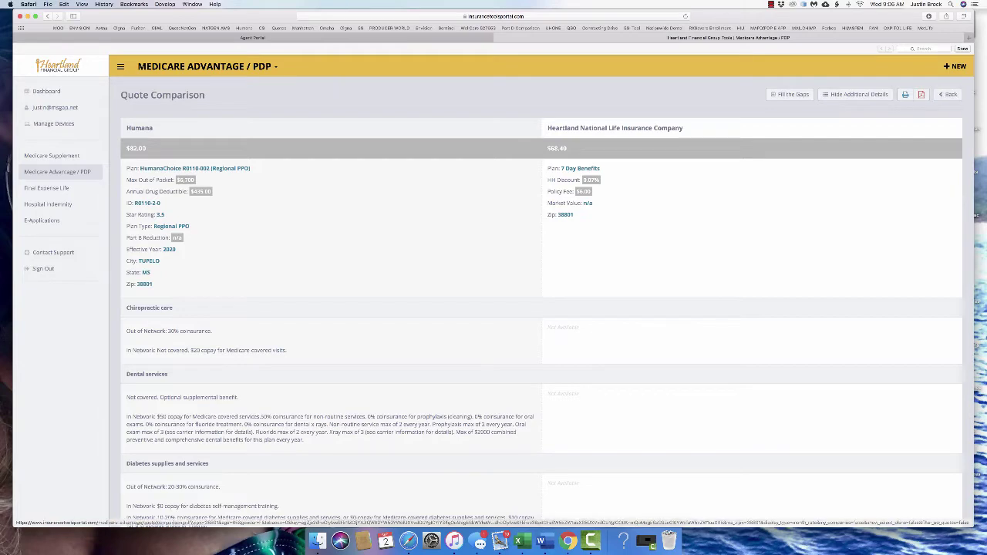
{"action": "left_click", "coordinate": [789, 95]}
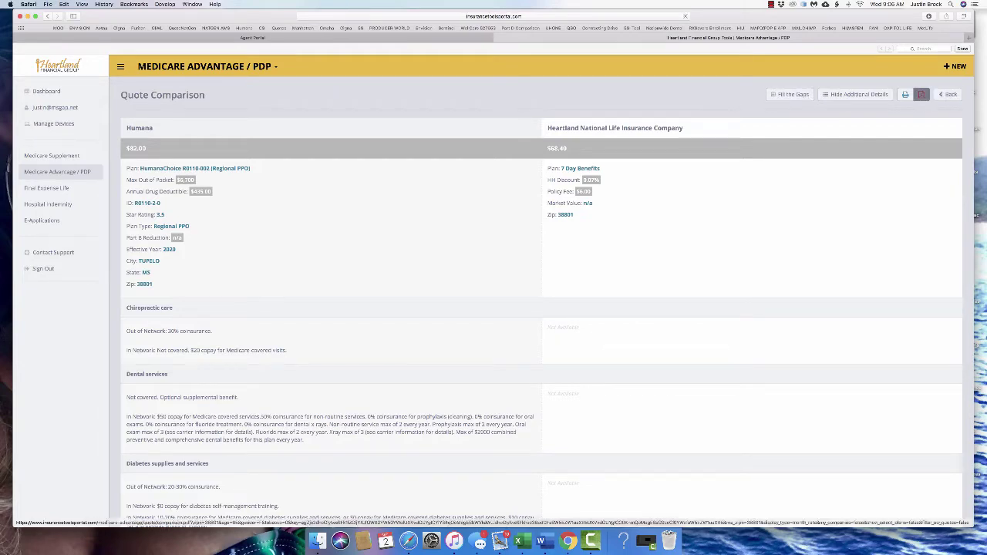
Export the comparison as Quote Report-3.pdf, look it over in Preview, then quit Preview
{"action": "left_click", "coordinate": [921, 94]}
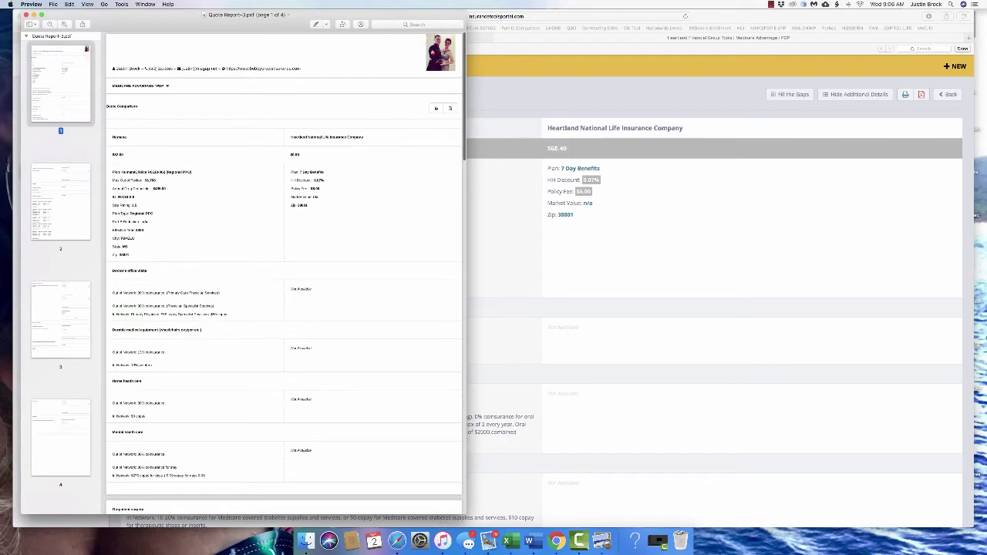
{"action": "key", "text": "super+q"}
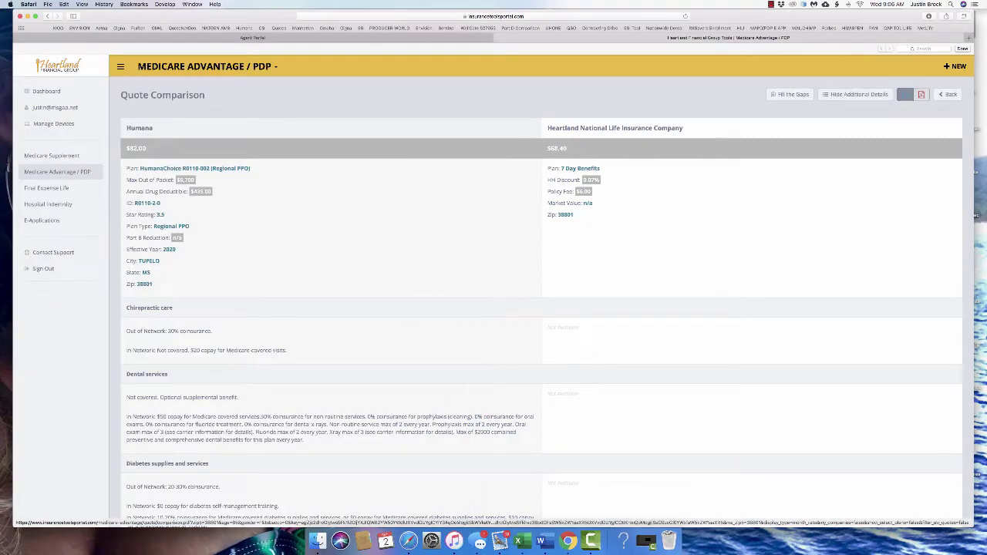
Print the quote comparison to a PDF under the suggested name, then search the computer for 'heartland'
{"action": "left_click", "coordinate": [904, 94]}
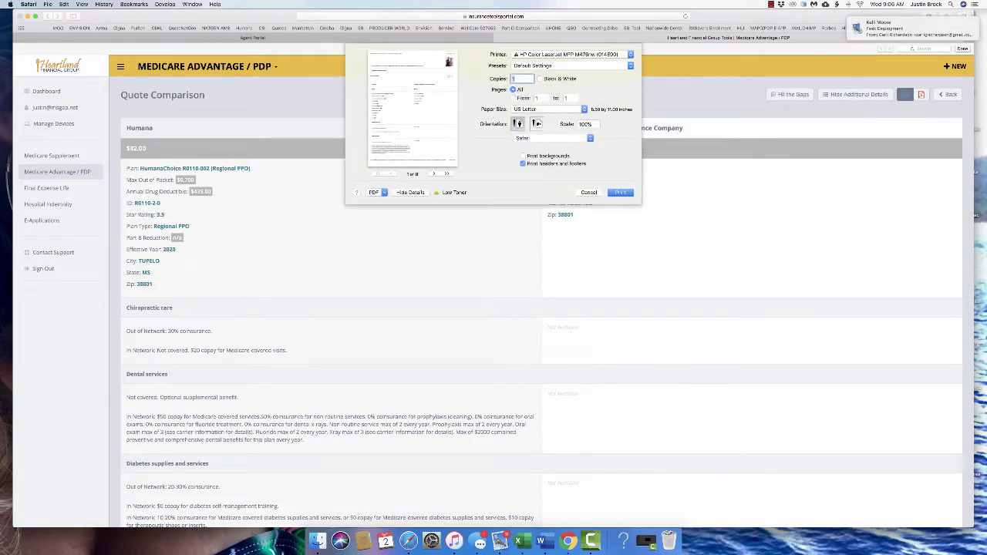
{"action": "left_click", "coordinate": [376, 192]}
{"action": "left_click", "coordinate": [388, 209]}
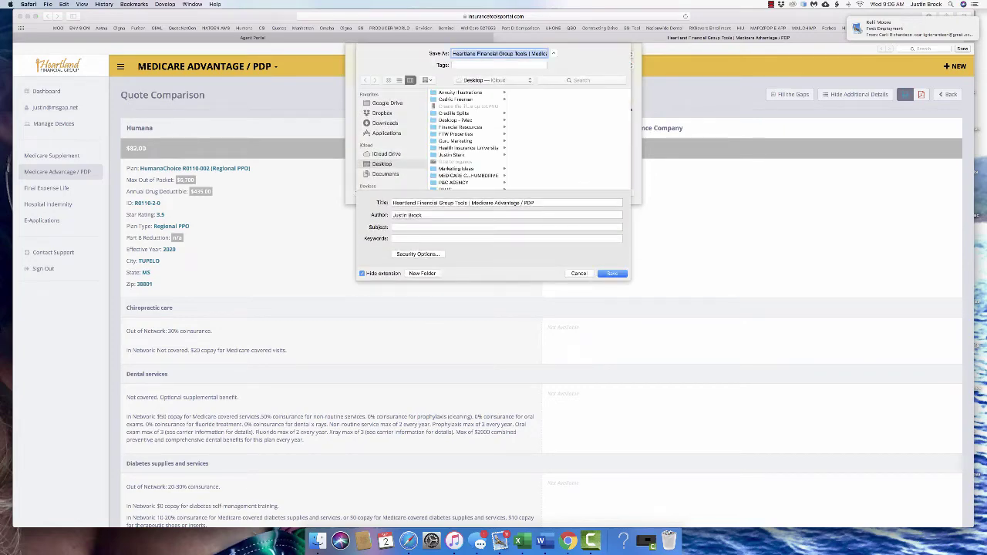
{"action": "key", "text": "Return"}
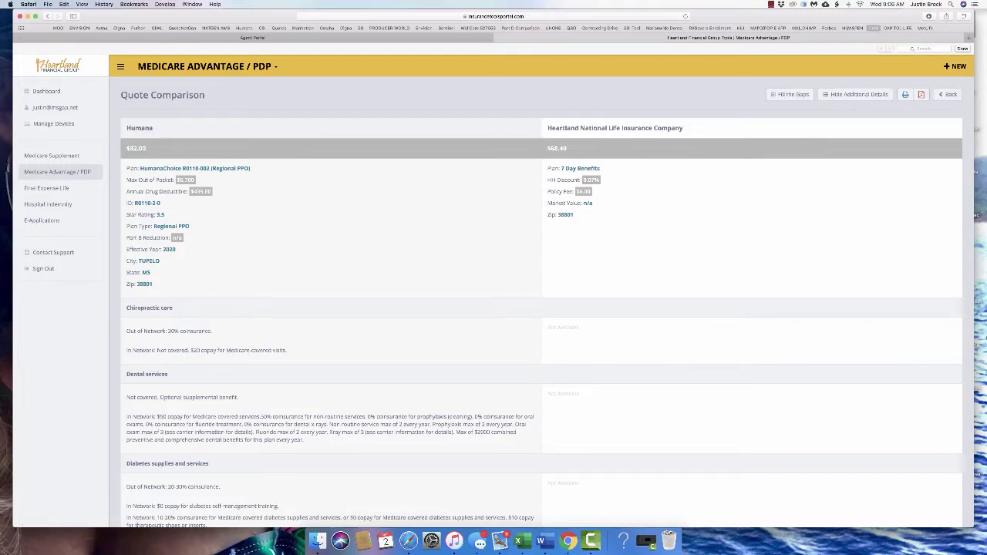
{"action": "key", "text": "super+space"}
{"action": "type", "text": "heartland"}
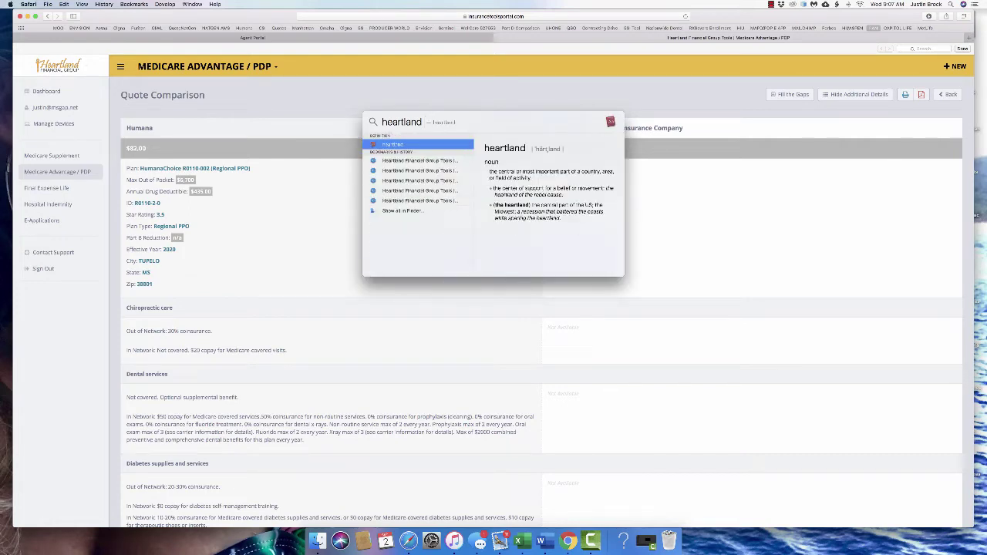
Open the saved Heartland Financial Group Tools PDF from the search results, review it, then close it
{"action": "key", "text": "Down"}
{"action": "key", "text": "Down"}
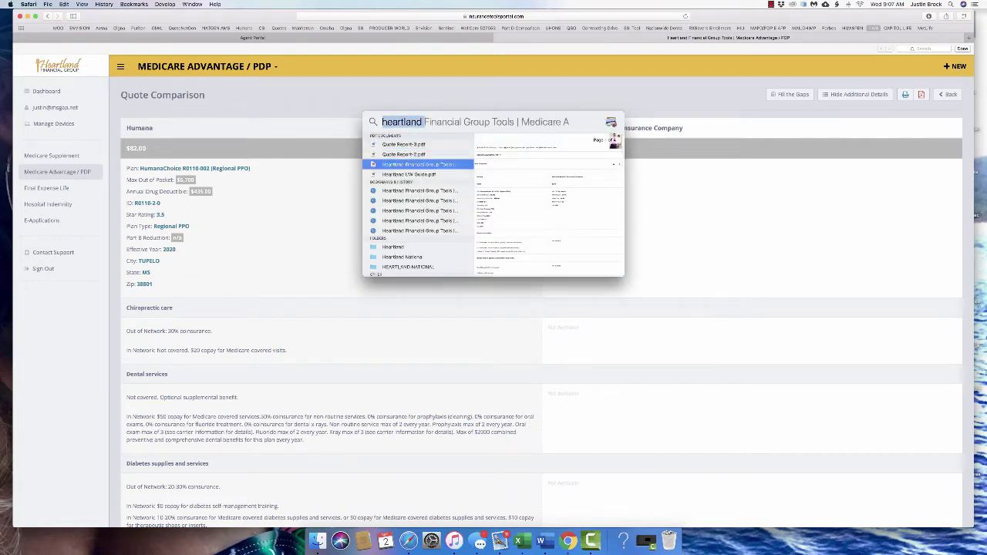
{"action": "key", "text": "Return"}
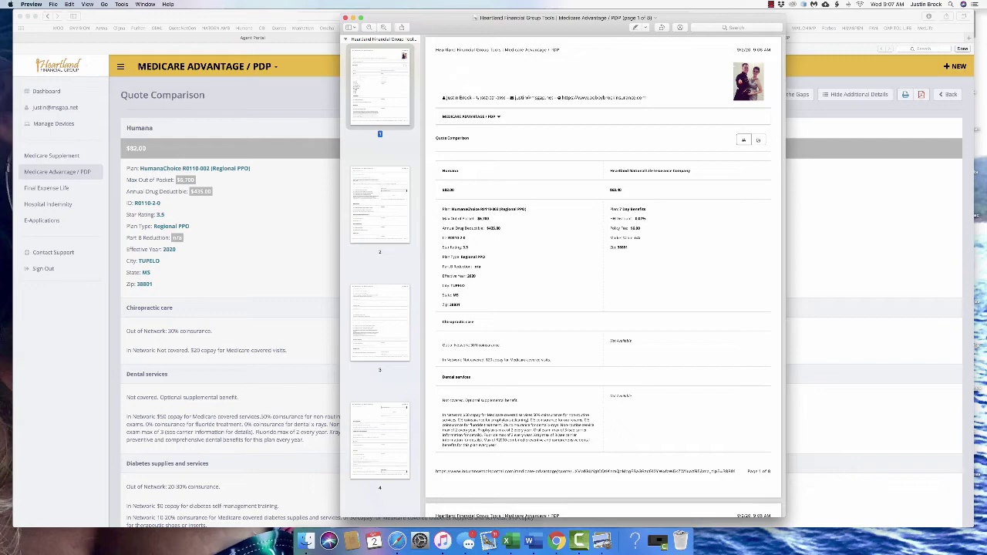
{"action": "scroll", "coordinate": [605, 266], "scroll_direction": "down", "scroll_amount": 10}
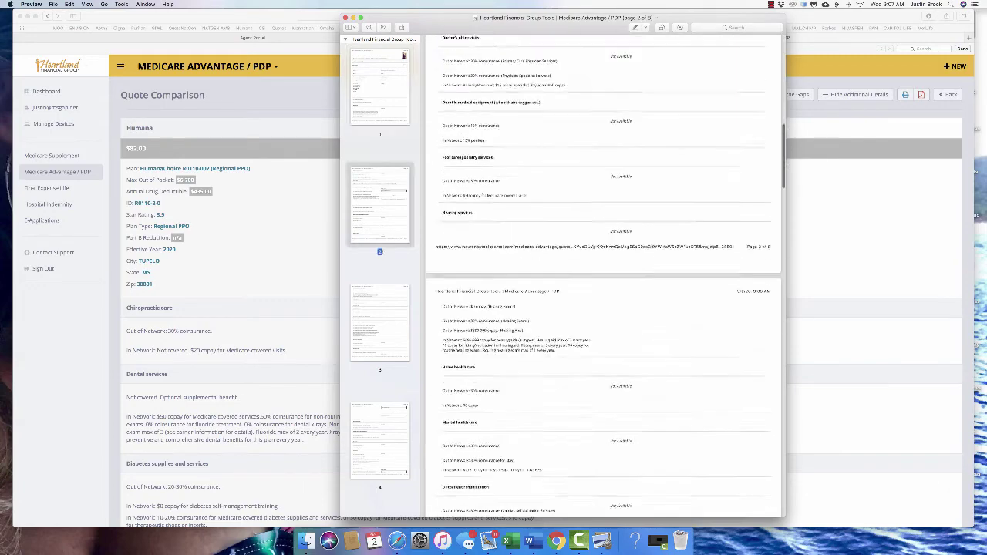
{"action": "scroll", "coordinate": [605, 266], "scroll_direction": "up", "scroll_amount": 10}
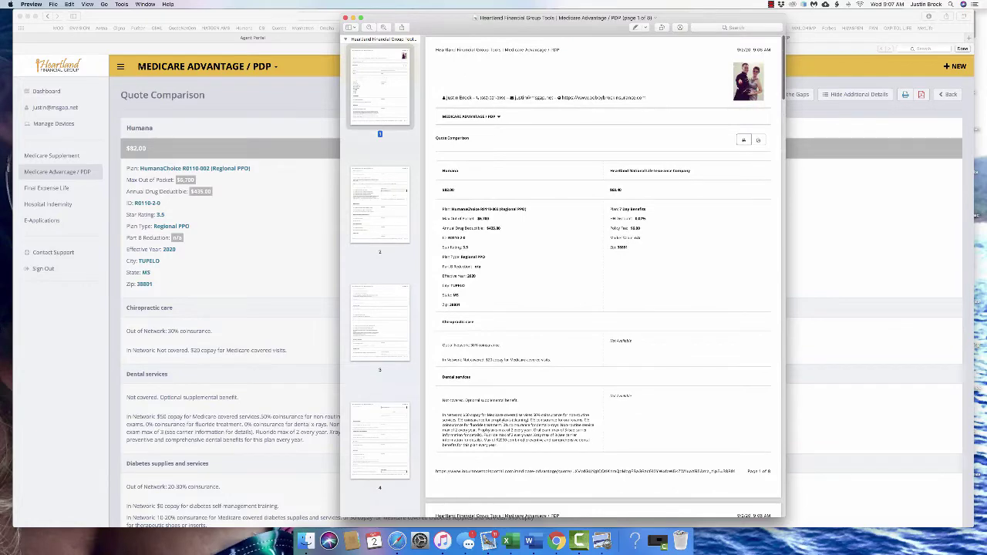
{"action": "key", "text": "super+q"}
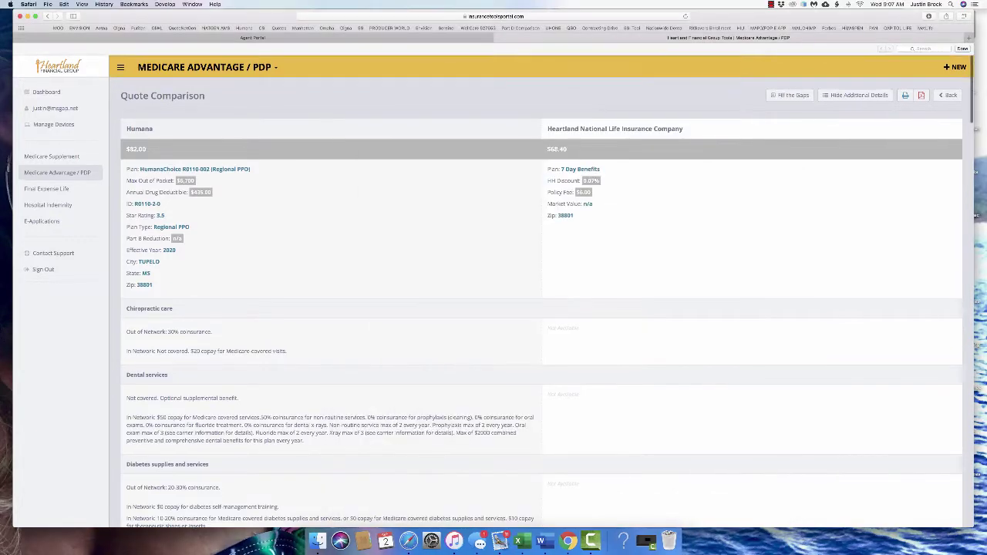
Get Final Expense Life quotes for zip 38801, led by Senior Life at $31.25/mo for $10,000
{"action": "left_click", "coordinate": [205, 67]}
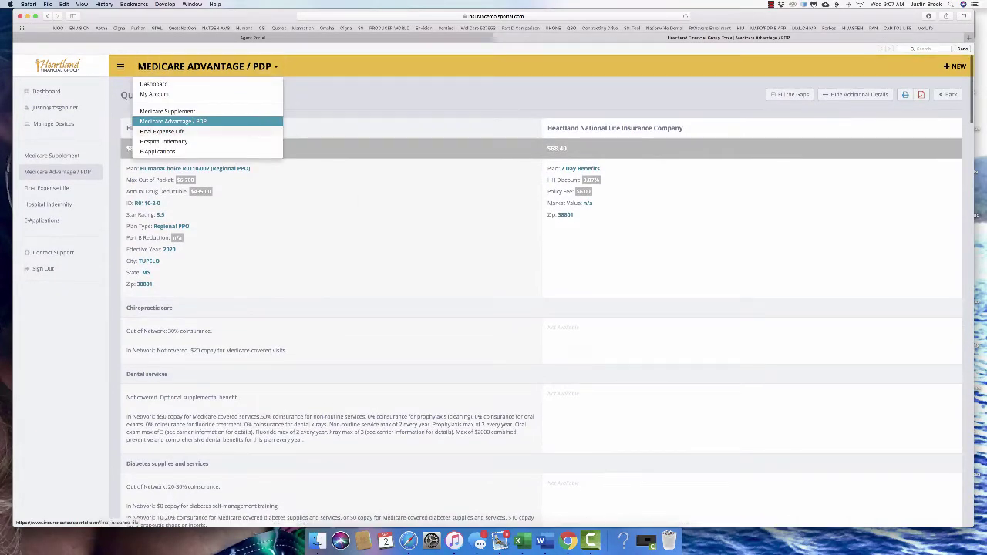
{"action": "left_click", "coordinate": [172, 121]}
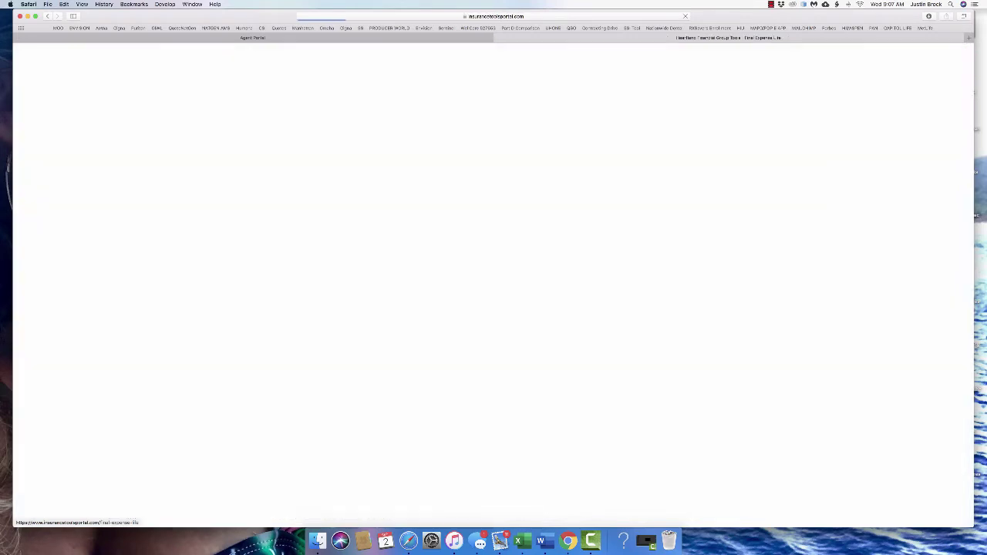
{"action": "type", "text": "38801"}
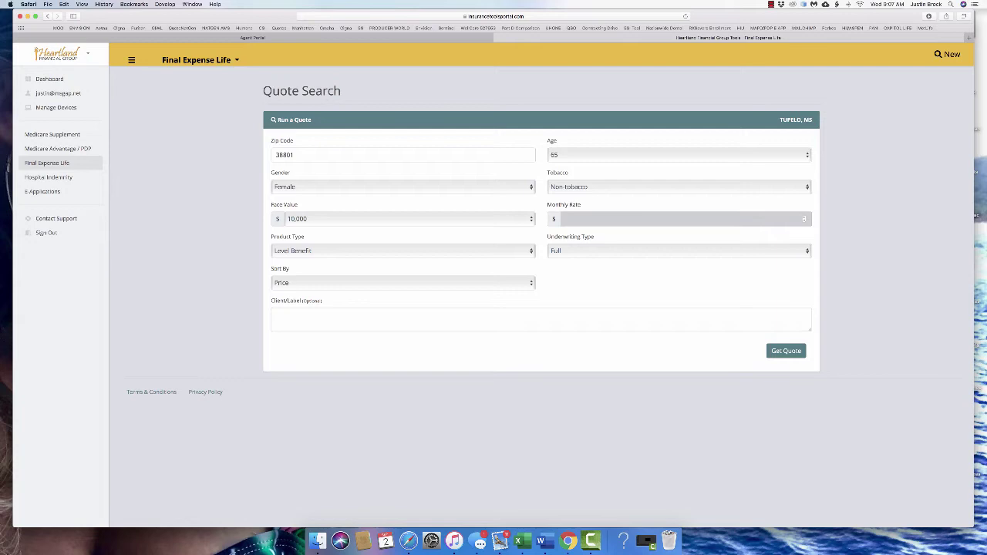
{"action": "key", "text": "Return"}
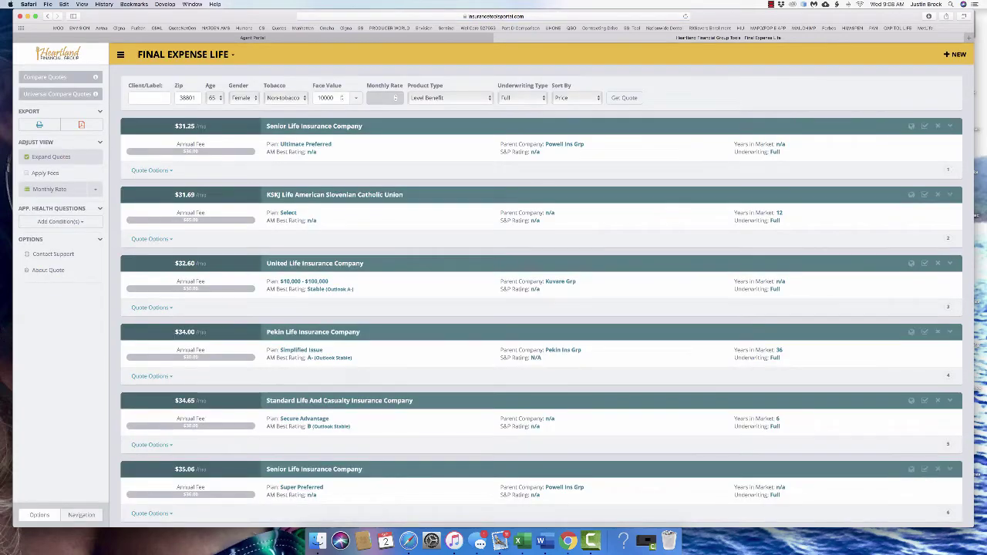
{"action": "scroll", "coordinate": [937, 124], "scroll_direction": "down", "scroll_amount": 1}
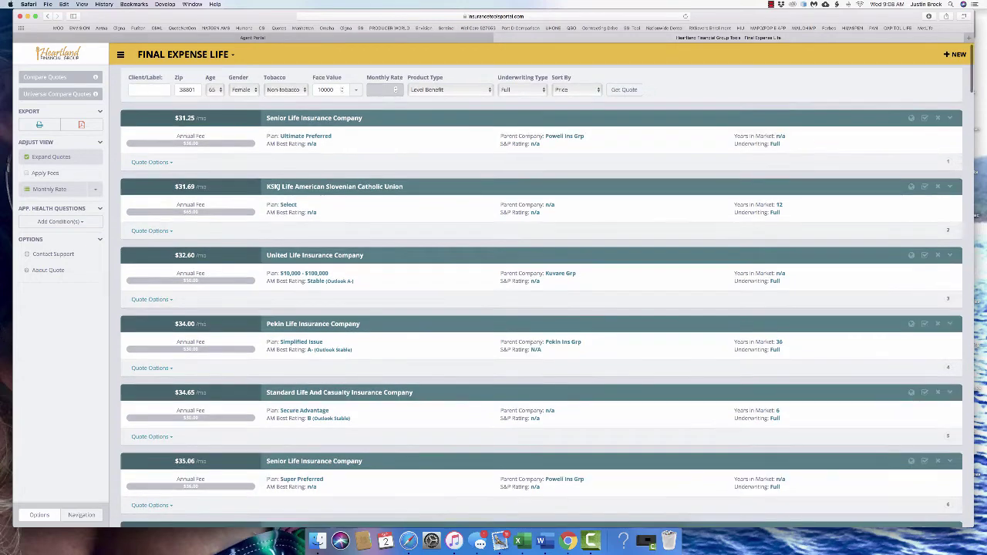
{"action": "left_click", "coordinate": [938, 117]}
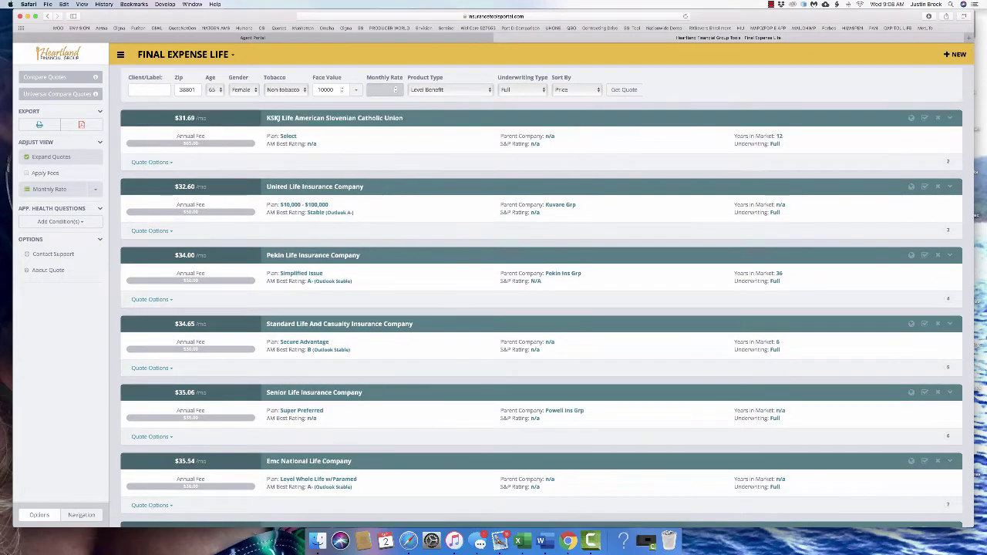
{"action": "left_click", "coordinate": [938, 118]}
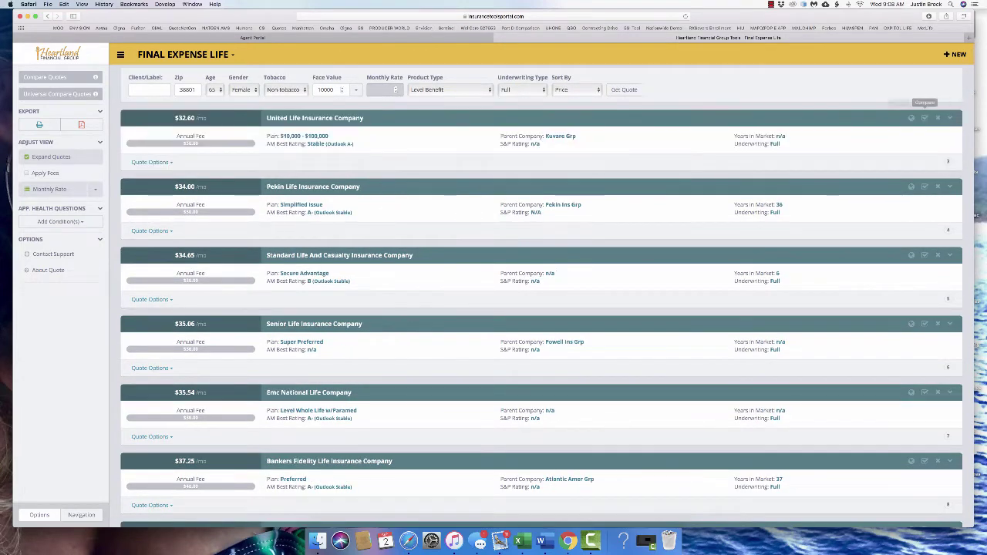
{"action": "left_click", "coordinate": [938, 117]}
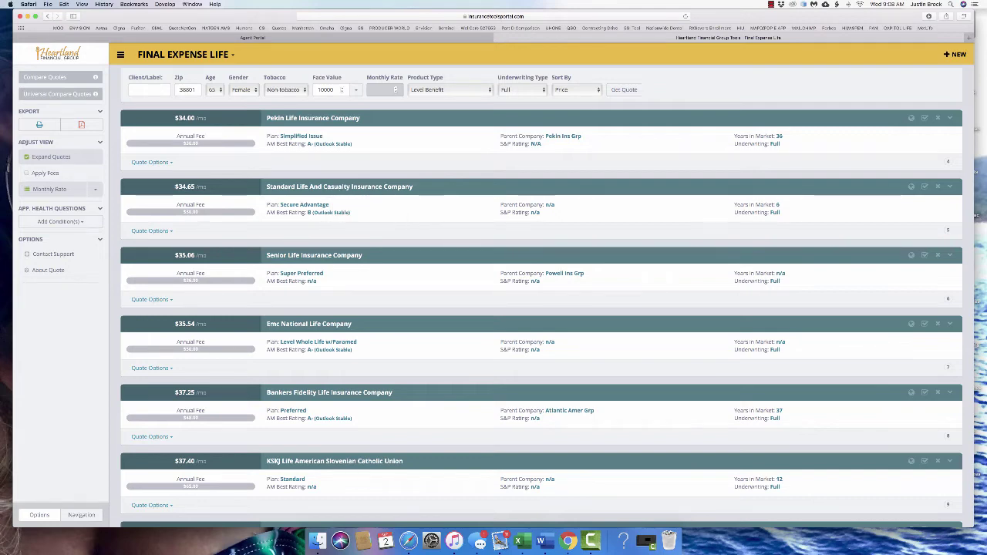
{"action": "scroll", "coordinate": [540, 308], "scroll_direction": "down", "scroll_amount": 3}
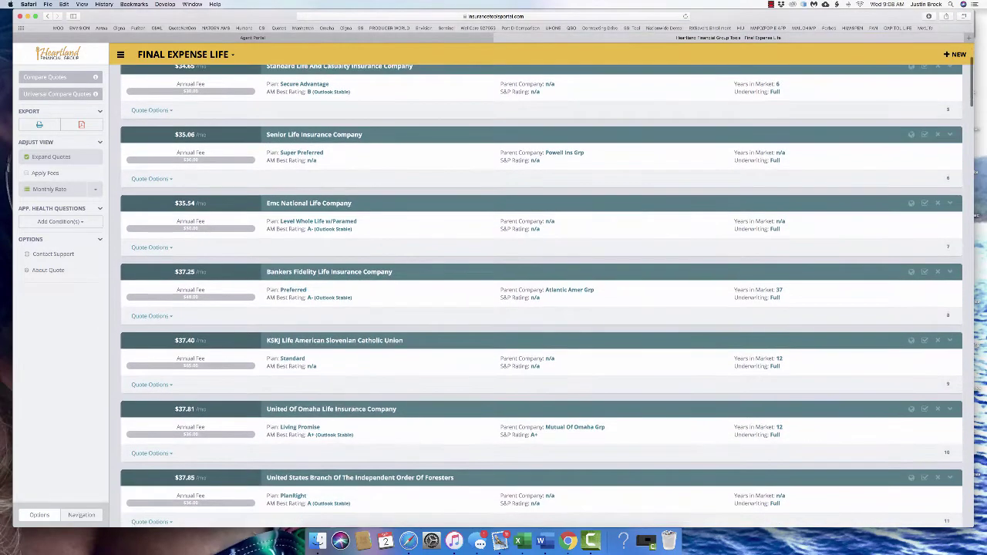
{"action": "scroll", "coordinate": [540, 293], "scroll_direction": "down", "scroll_amount": 2}
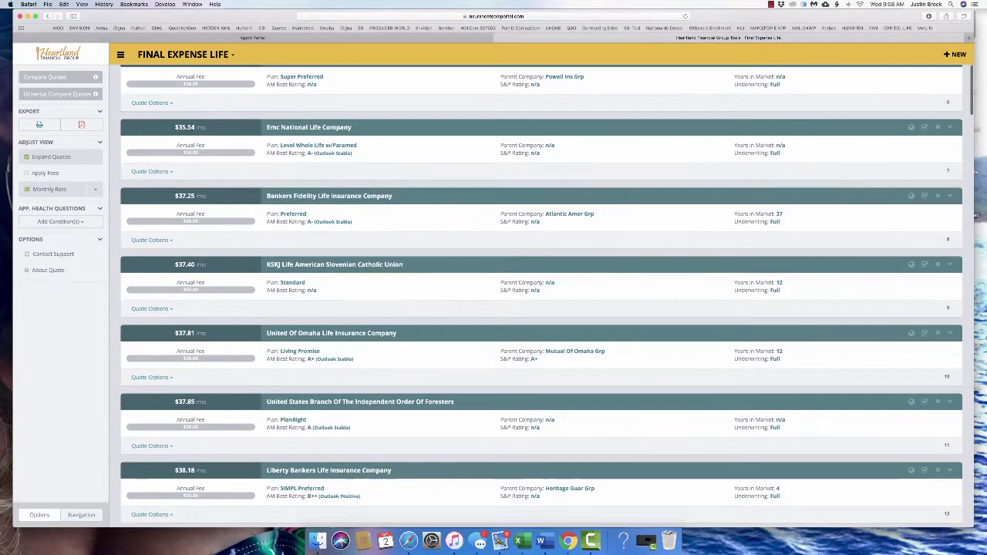
{"action": "left_click_drag", "start_coordinate": [502, 221], "coordinate": [176, 196]}
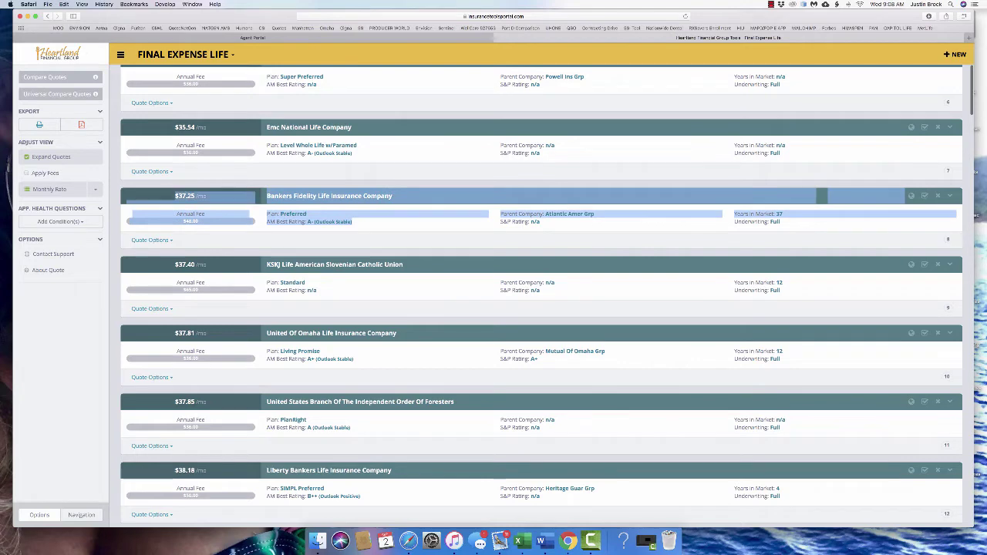
{"action": "left_click", "coordinate": [176, 196]}
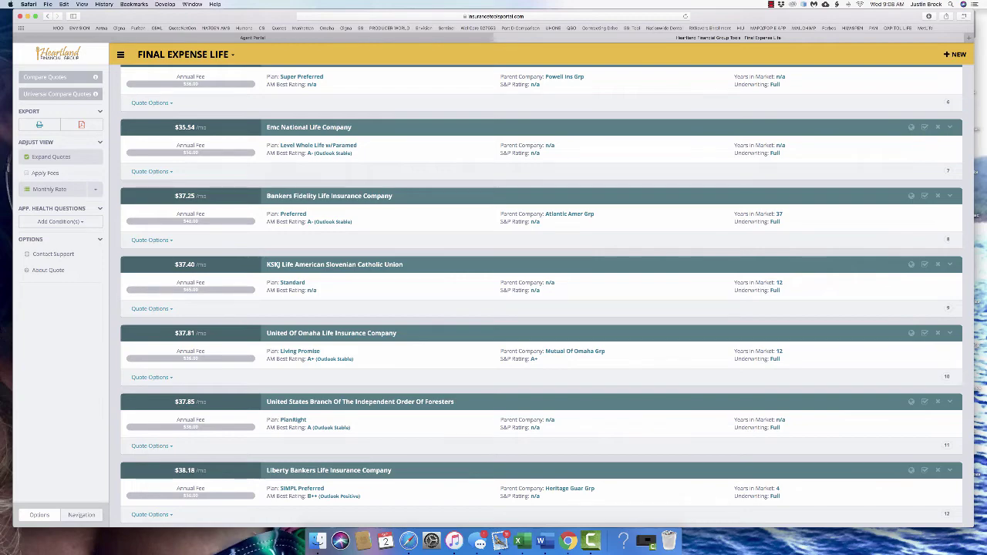
{"action": "scroll", "coordinate": [539, 293], "scroll_direction": "down", "scroll_amount": 2}
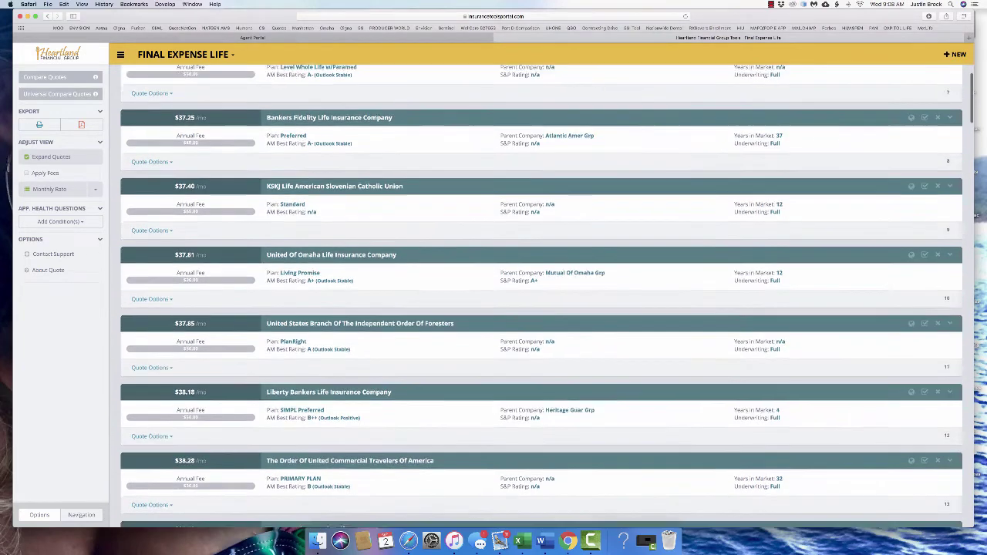
{"action": "scroll", "coordinate": [540, 293], "scroll_direction": "down", "scroll_amount": 2}
{"action": "left_click_drag", "start_coordinate": [274, 216], "coordinate": [956, 224]}
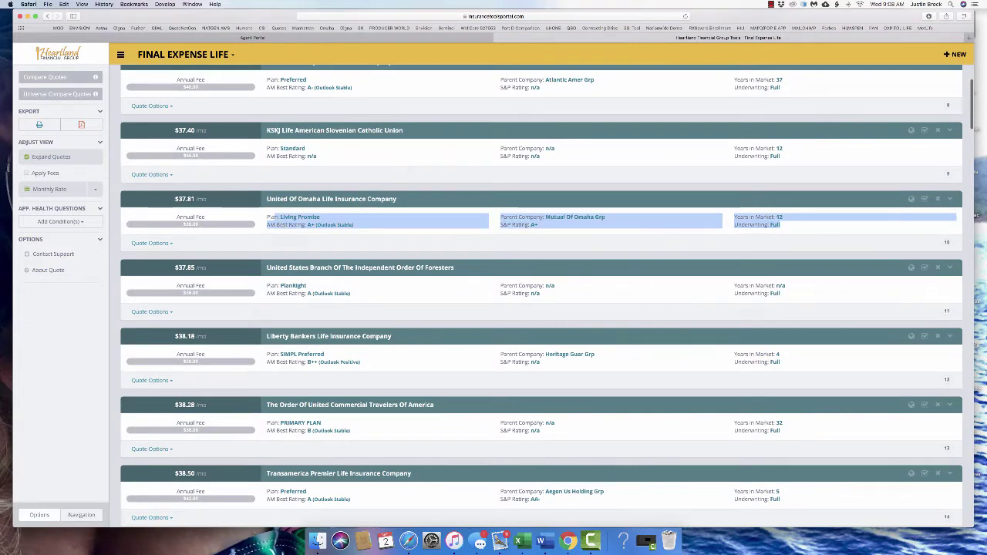
{"action": "scroll", "coordinate": [539, 293], "scroll_direction": "down", "scroll_amount": 1}
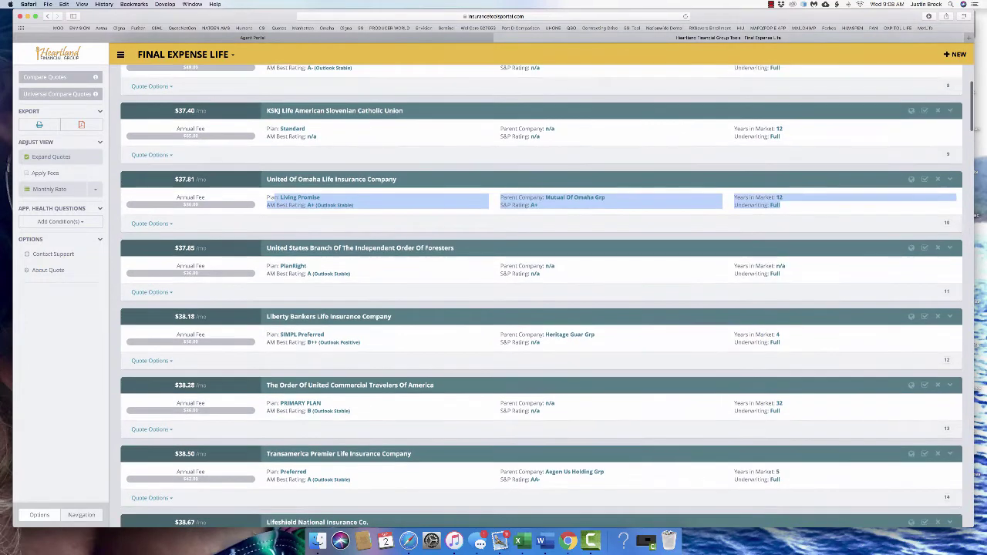
{"action": "scroll", "coordinate": [540, 293], "scroll_direction": "down", "scroll_amount": 10}
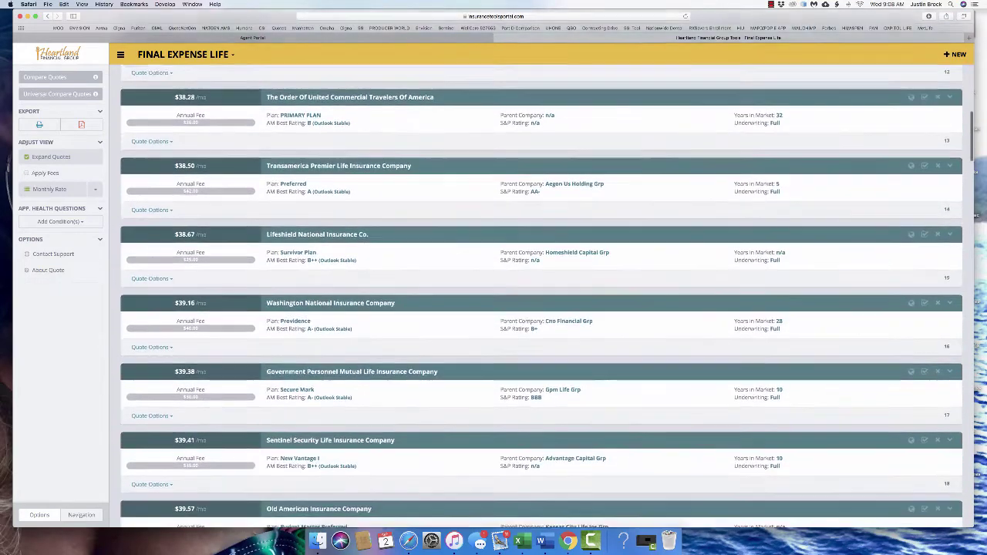
{"action": "scroll", "coordinate": [540, 293], "scroll_direction": "down", "scroll_amount": 9}
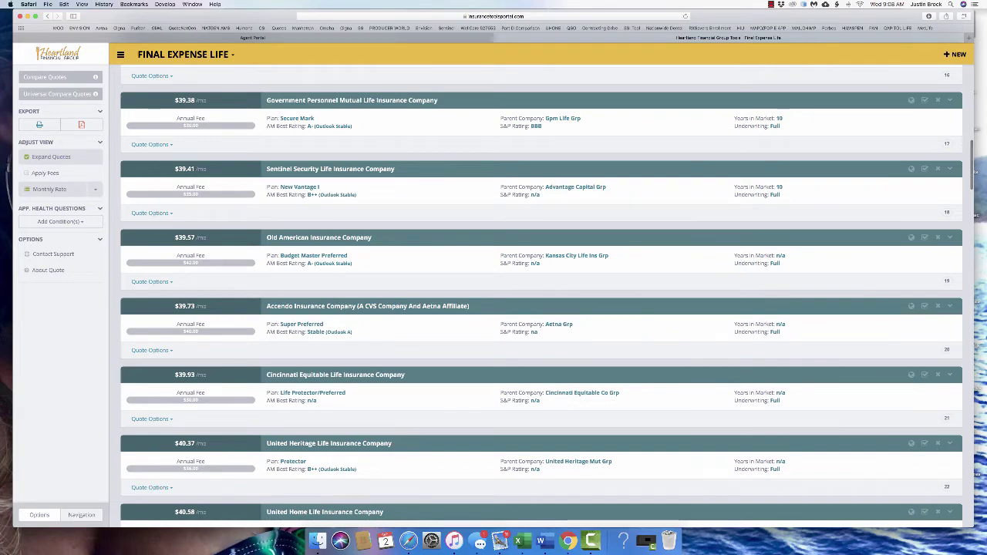
{"action": "scroll", "coordinate": [540, 297], "scroll_direction": "up", "scroll_amount": 10}
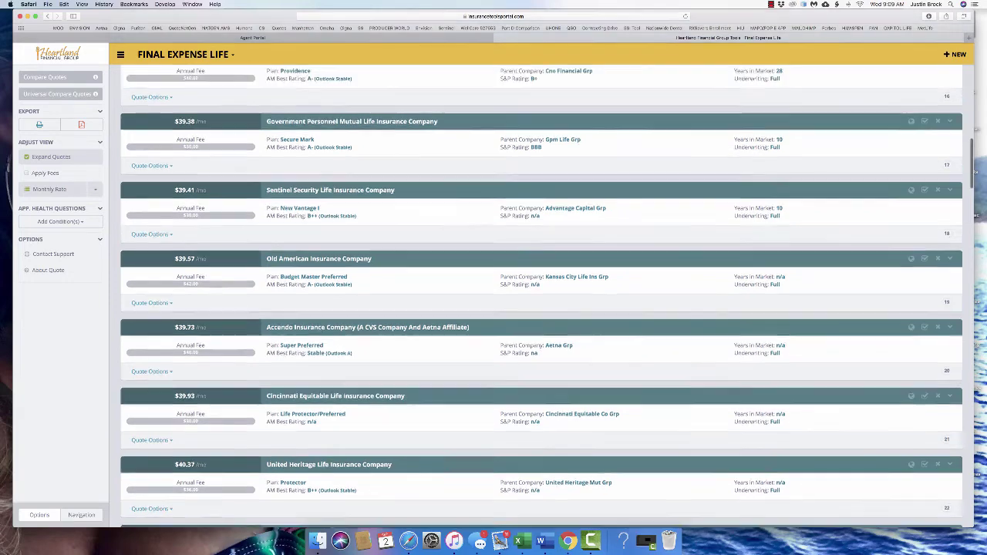
{"action": "scroll", "coordinate": [540, 297], "scroll_direction": "up", "scroll_amount": 5}
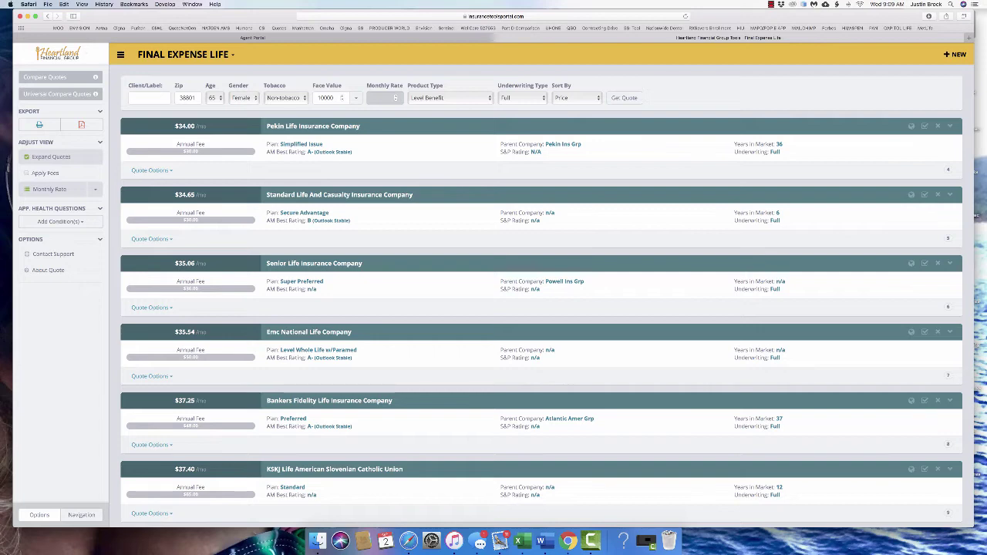
{"action": "double_click", "coordinate": [325, 97]}
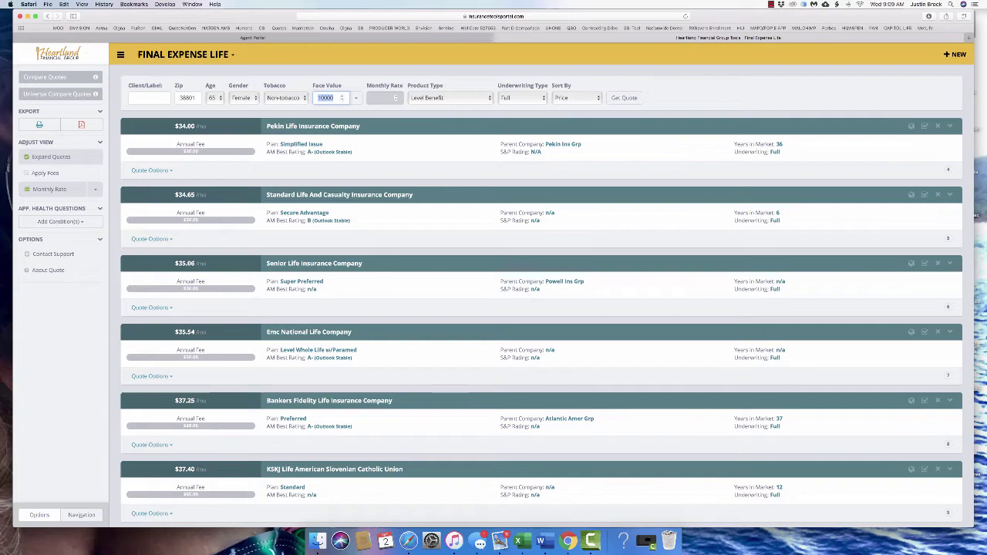
{"action": "scroll", "coordinate": [541, 297], "scroll_direction": "down", "scroll_amount": 20}
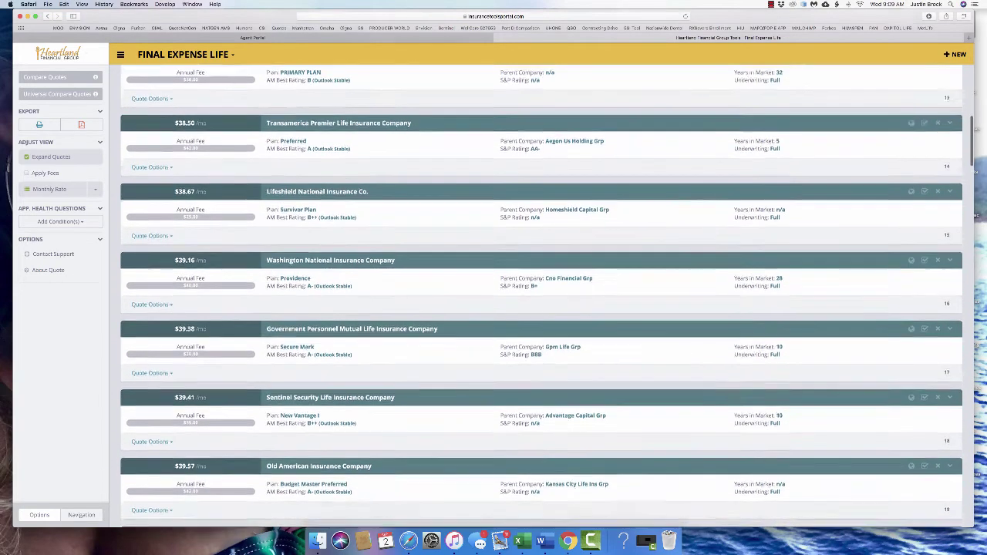
{"action": "scroll", "coordinate": [541, 297], "scroll_direction": "down", "scroll_amount": 20}
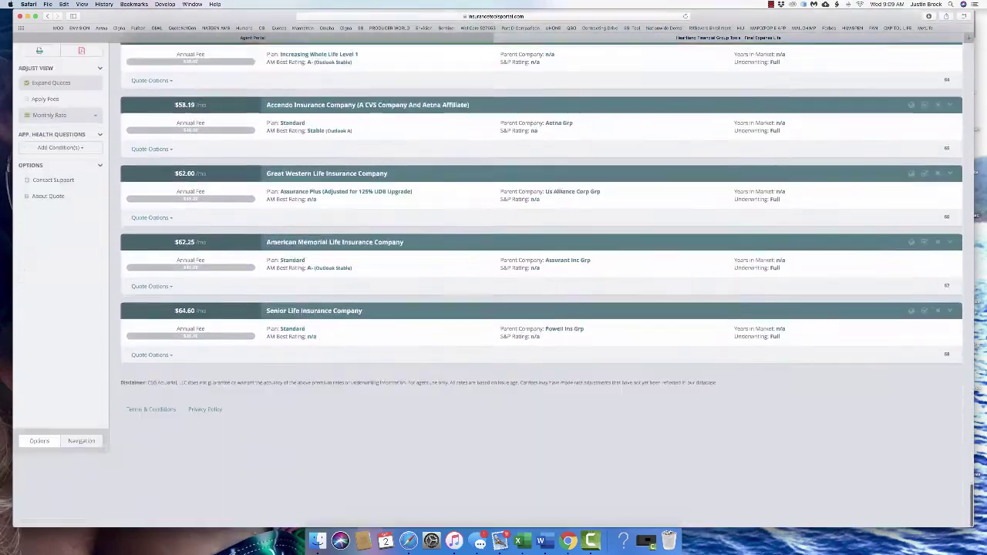
{"action": "scroll", "coordinate": [541, 297], "scroll_direction": "up", "scroll_amount": 20}
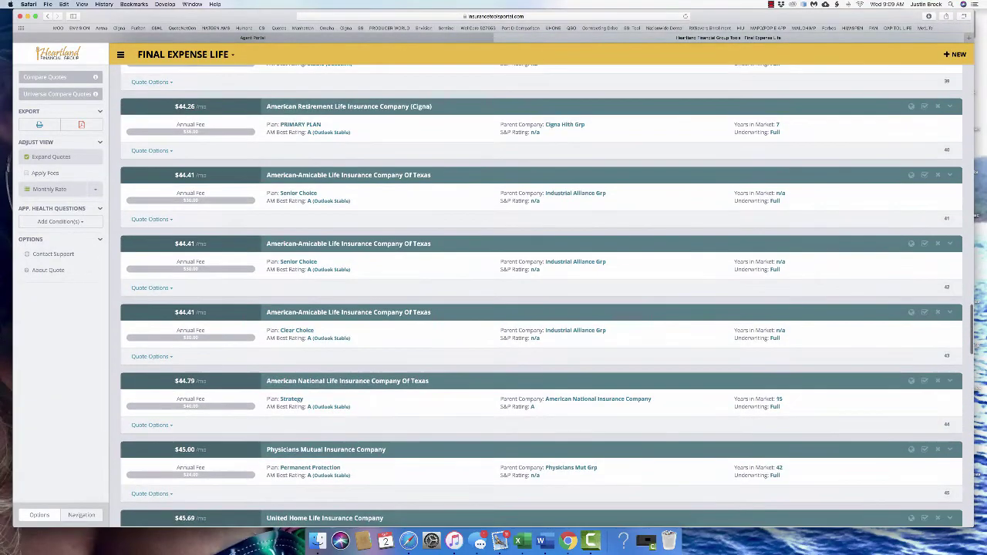
{"action": "scroll", "coordinate": [541, 297], "scroll_direction": "down", "scroll_amount": 20}
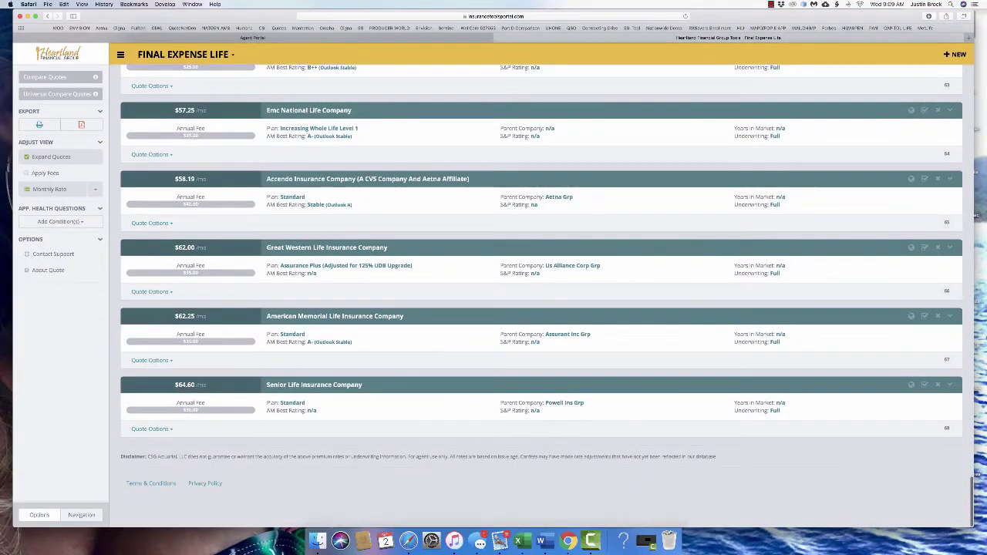
{"action": "left_click_drag", "start_coordinate": [956, 205], "coordinate": [266, 195]}
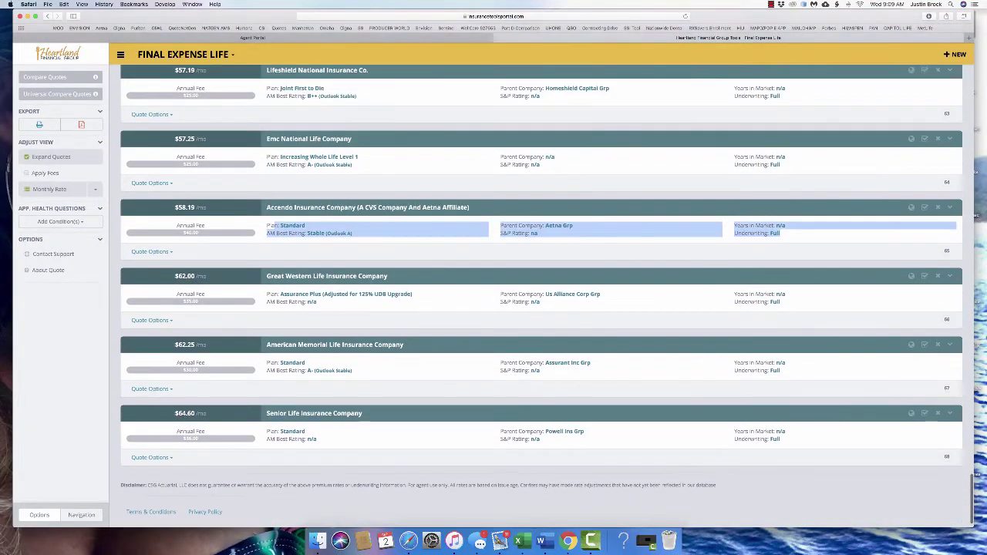
{"action": "scroll", "coordinate": [542, 297], "scroll_direction": "up", "scroll_amount": 1}
{"action": "scroll", "coordinate": [541, 297], "scroll_direction": "up", "scroll_amount": 20}
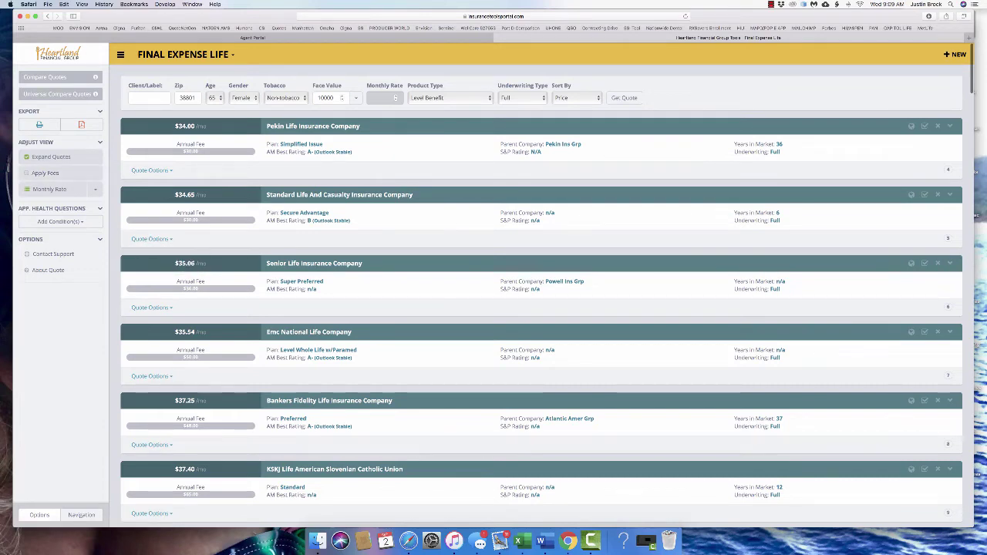
Switch the product line to Hospital Indemnity and quote ZIP 38801
{"action": "left_click", "coordinate": [185, 54]}
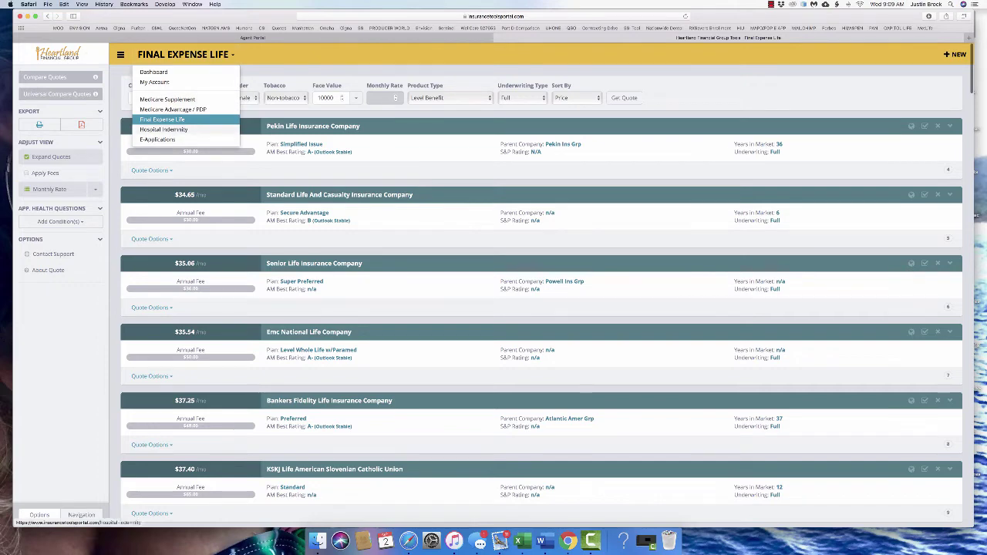
{"action": "left_click", "coordinate": [163, 129]}
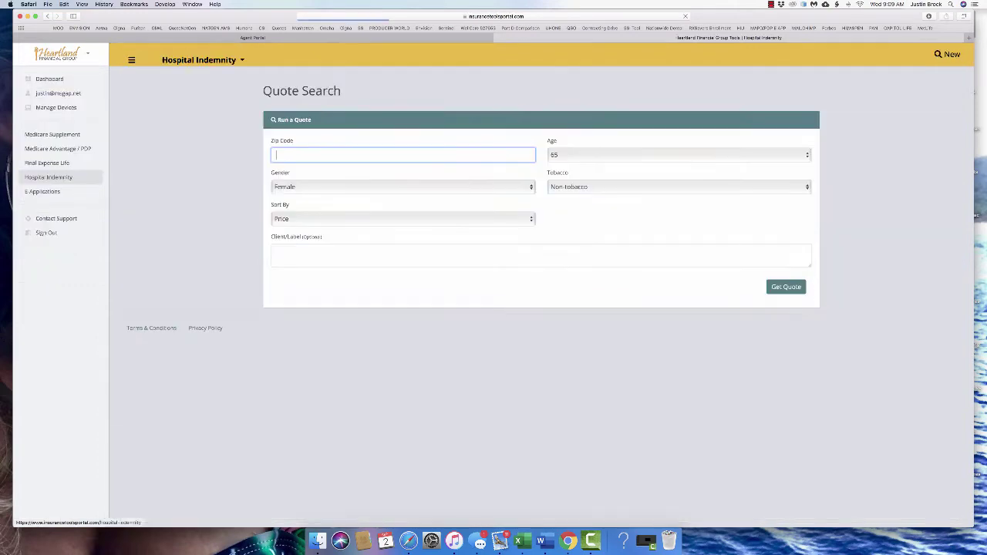
{"action": "type", "text": "38801"}
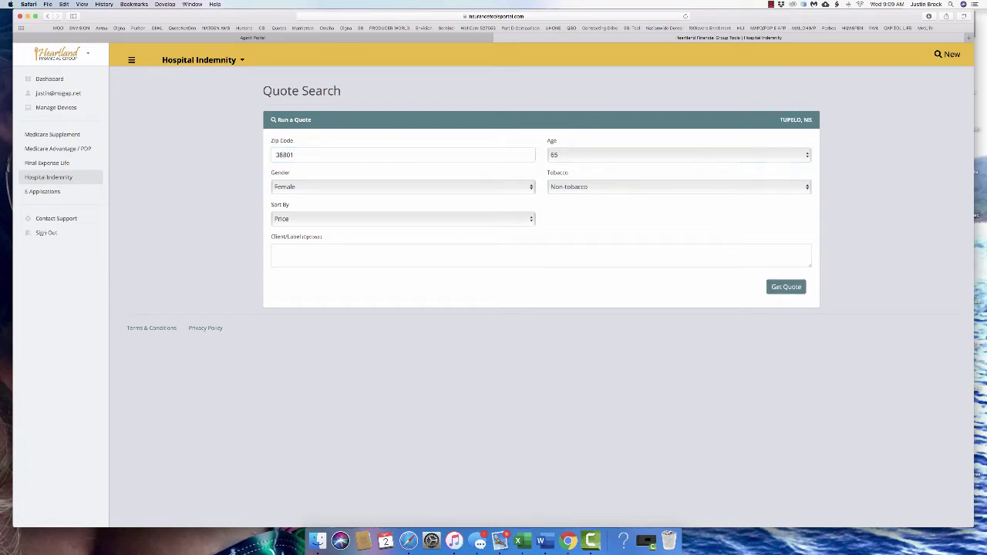
{"action": "key", "text": "Return"}
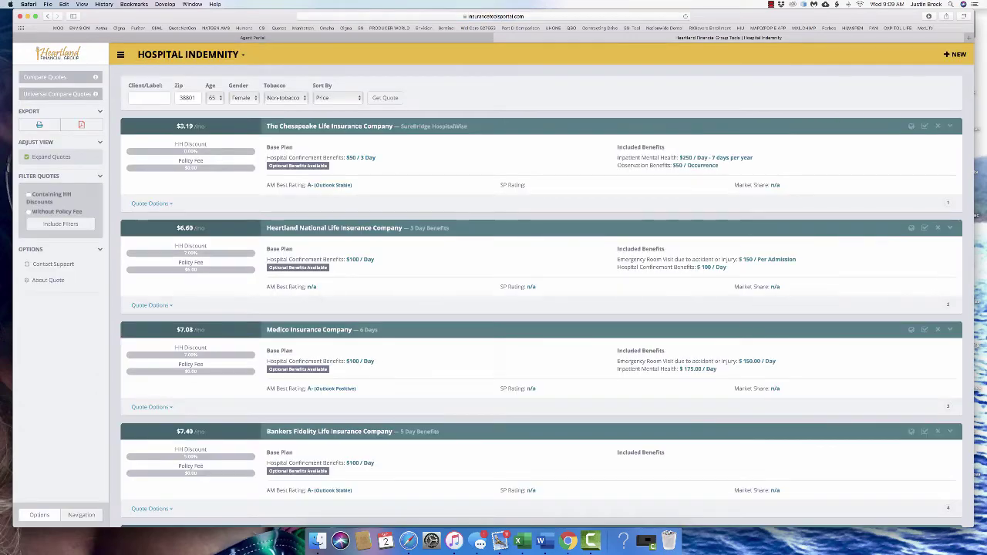
Review the Quote Options for Heartland National Life's Hospital Indemnity plan
{"action": "scroll", "coordinate": [540, 308], "scroll_direction": "down", "scroll_amount": 5}
{"action": "scroll", "coordinate": [539, 308], "scroll_direction": "up", "scroll_amount": 5}
{"action": "left_click", "coordinate": [151, 306]}
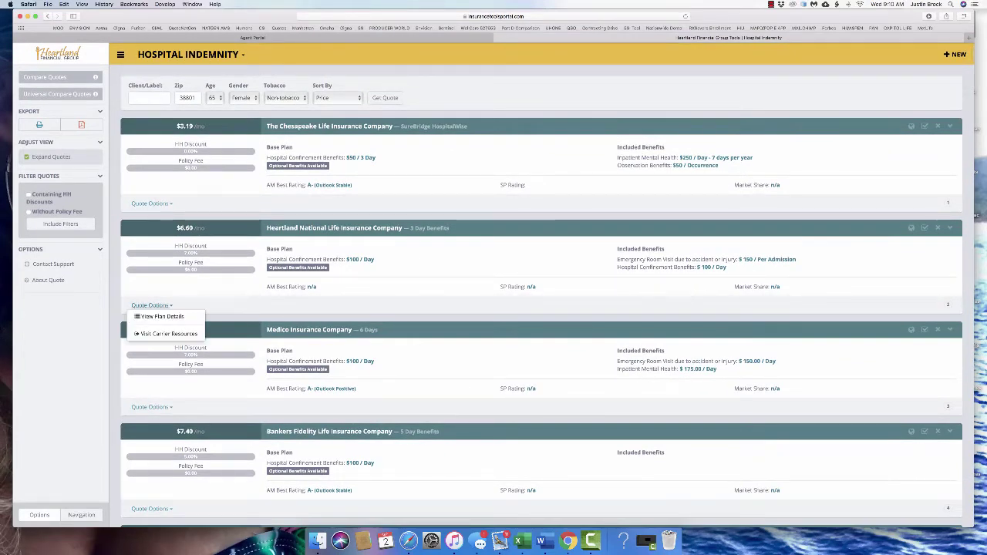
{"action": "left_click", "coordinate": [150, 305]}
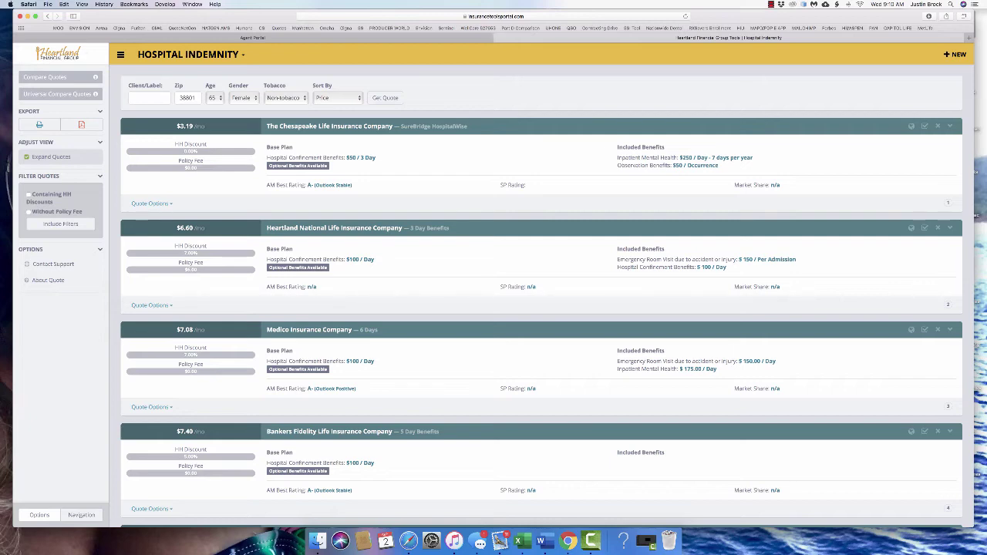
{"action": "left_click", "coordinate": [189, 54]}
{"action": "scroll", "coordinate": [541, 295], "scroll_direction": "down", "scroll_amount": 2}
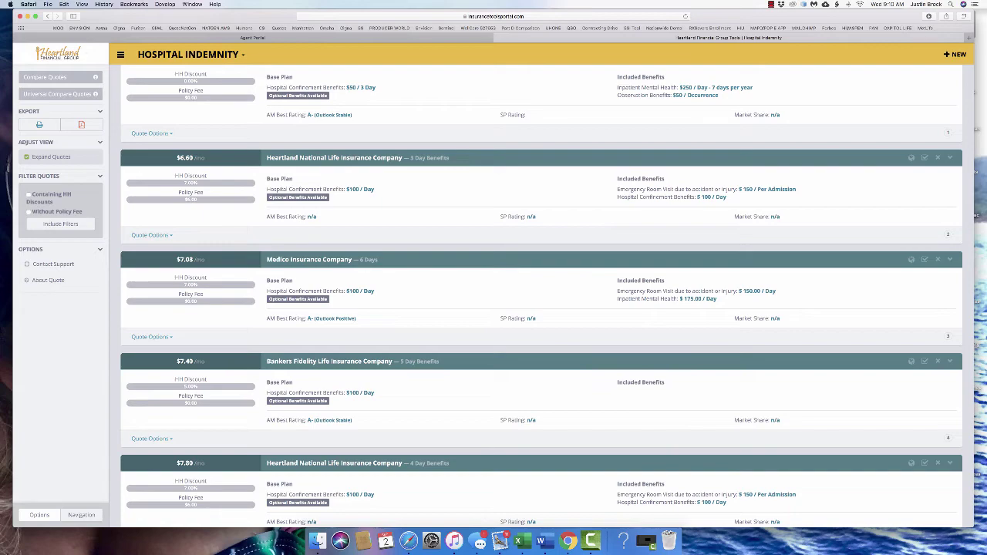
{"action": "scroll", "coordinate": [540, 293], "scroll_direction": "down", "scroll_amount": 5}
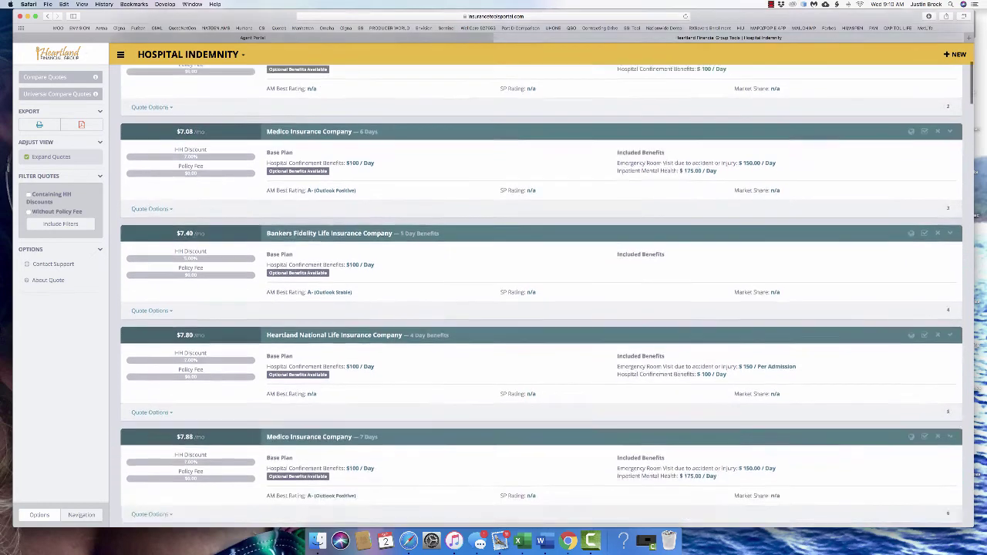
{"action": "scroll", "coordinate": [540, 293], "scroll_direction": "down", "scroll_amount": 6}
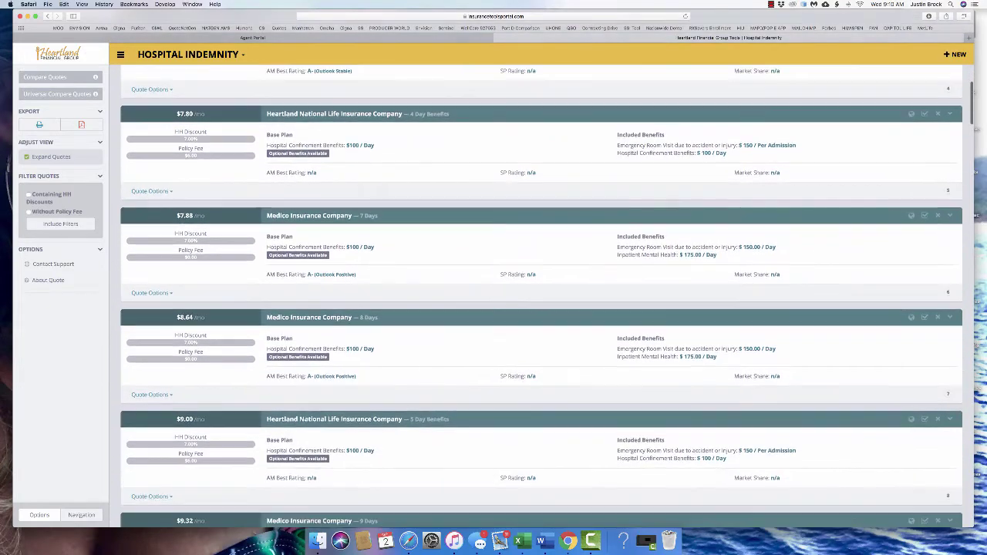
{"action": "scroll", "coordinate": [540, 293], "scroll_direction": "down", "scroll_amount": 8}
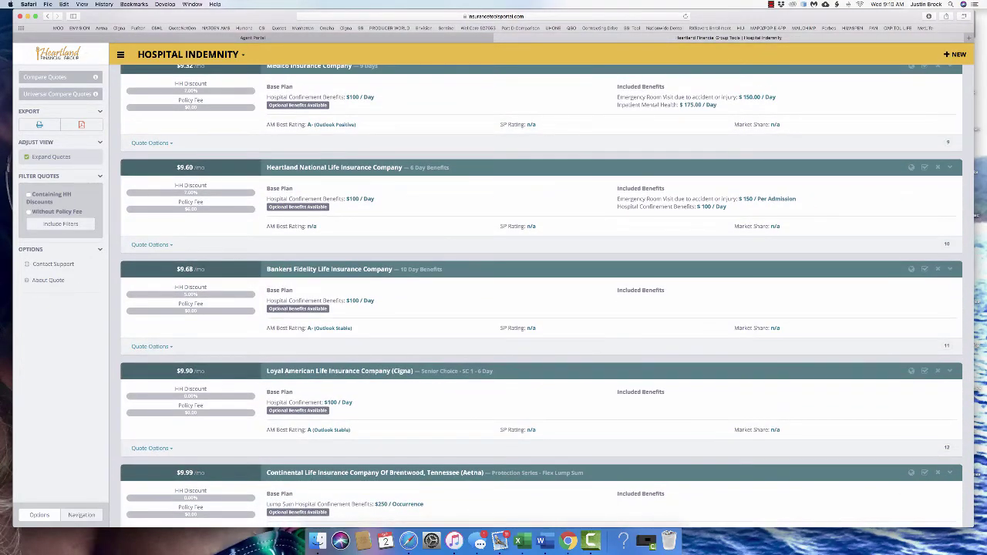
{"action": "scroll", "coordinate": [540, 293], "scroll_direction": "up", "scroll_amount": 20}
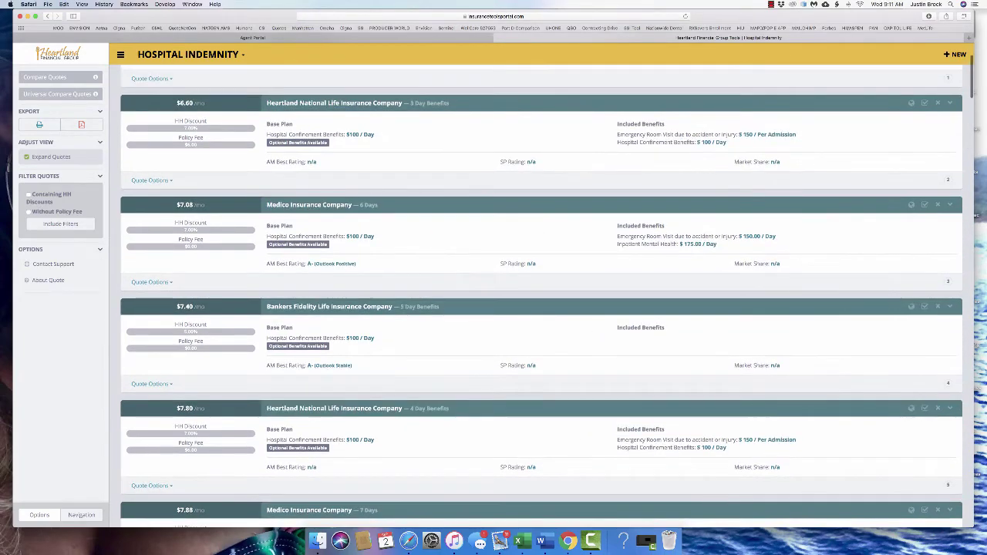
{"action": "scroll", "coordinate": [540, 293], "scroll_direction": "down", "scroll_amount": 20}
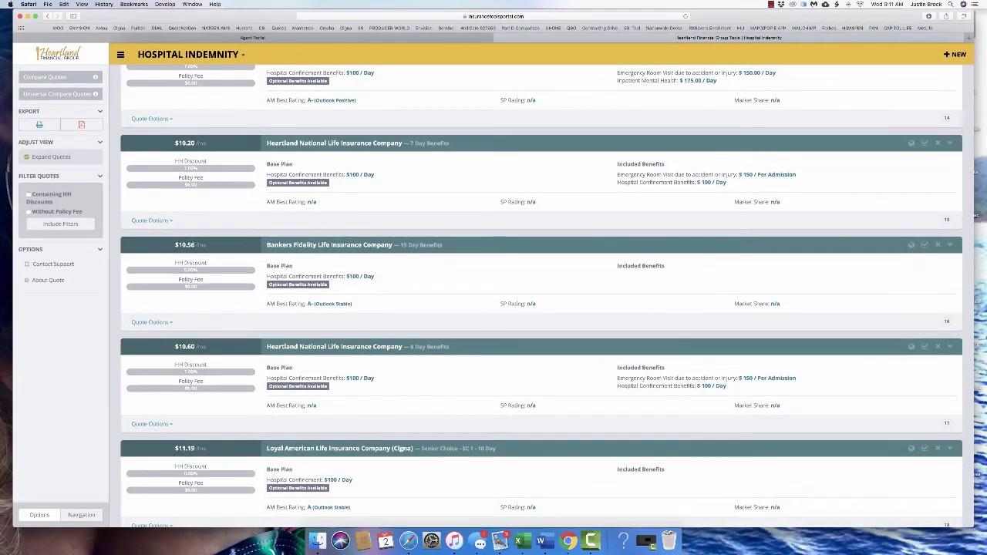
{"action": "scroll", "coordinate": [540, 293], "scroll_direction": "down", "scroll_amount": 6}
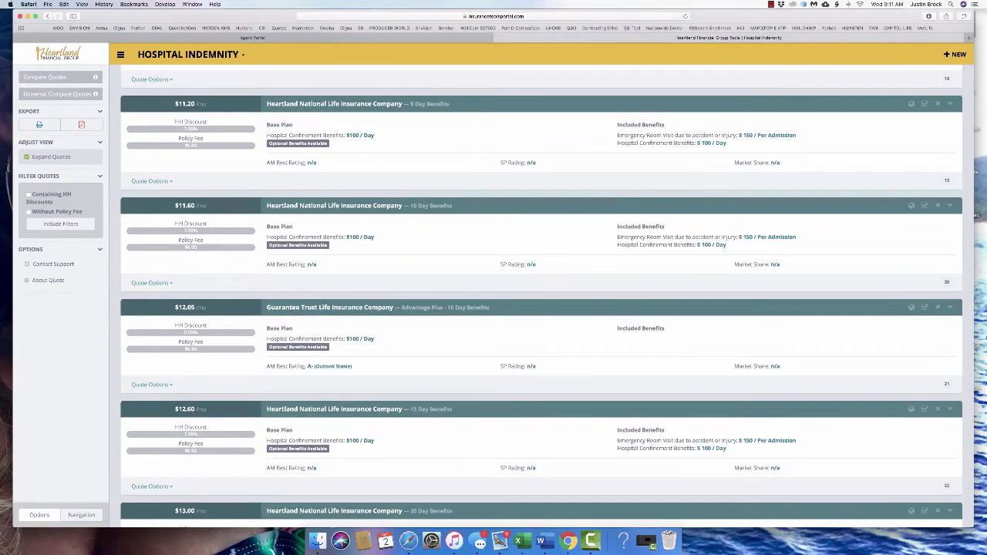
{"action": "scroll", "coordinate": [539, 293], "scroll_direction": "down", "scroll_amount": 12}
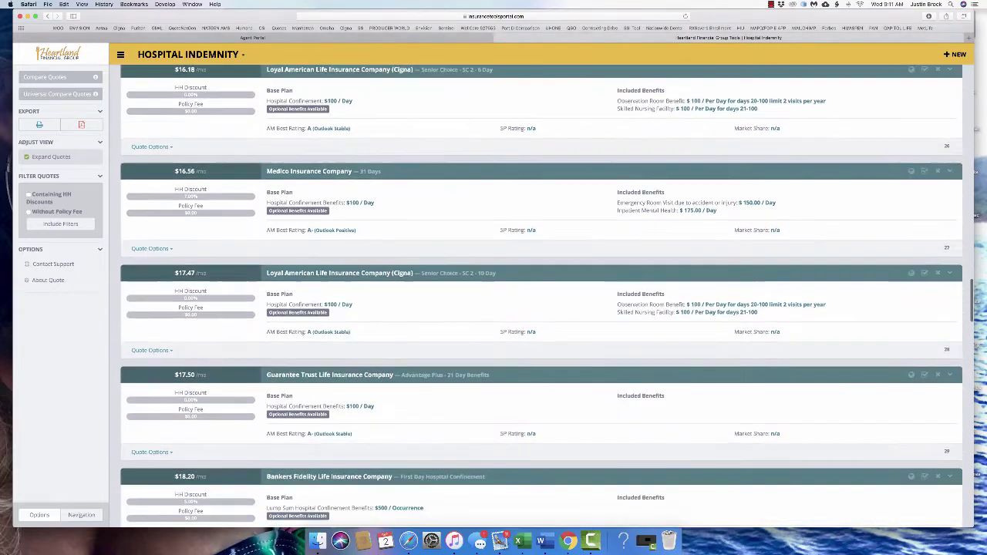
{"action": "scroll", "coordinate": [540, 293], "scroll_direction": "down", "scroll_amount": 2}
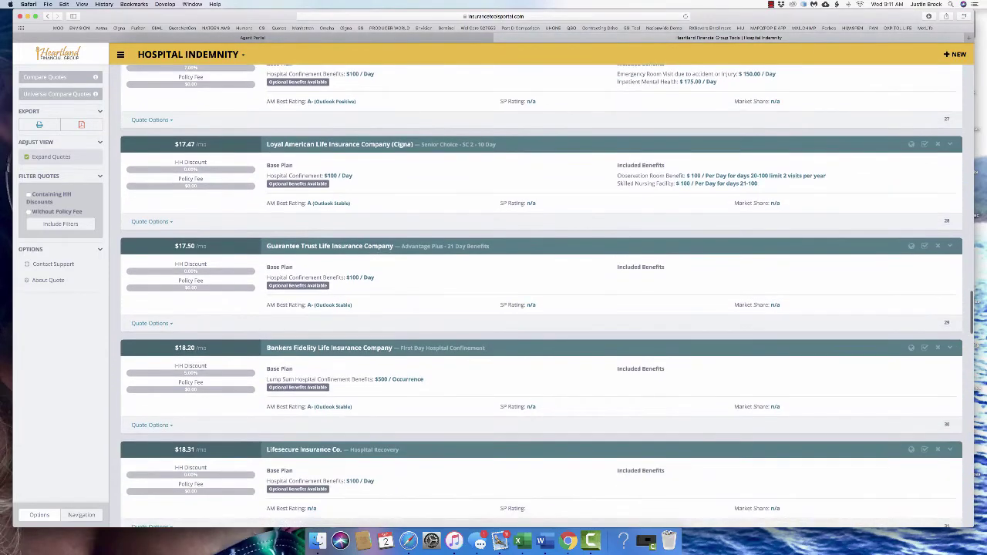
{"action": "scroll", "coordinate": [540, 293], "scroll_direction": "down", "scroll_amount": 2}
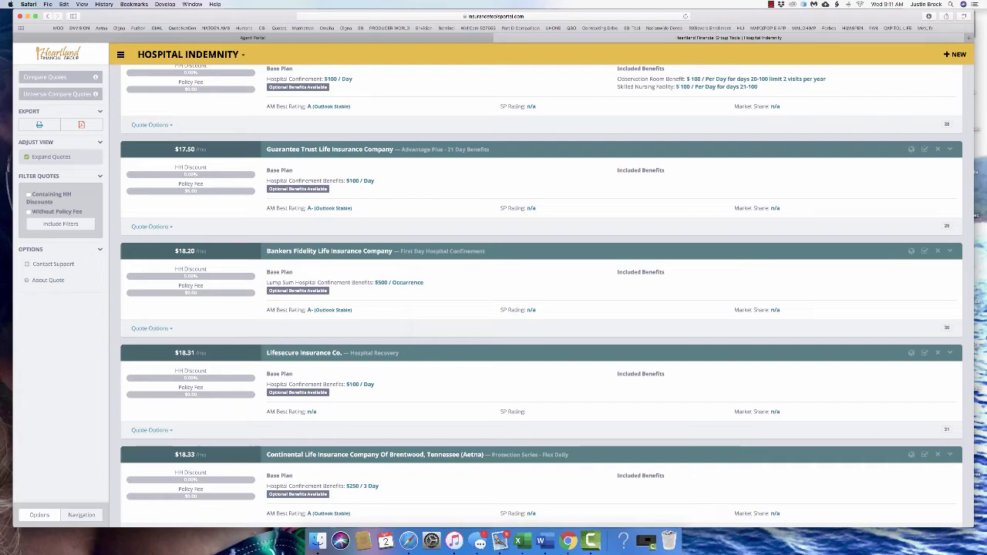
{"action": "scroll", "coordinate": [540, 297], "scroll_direction": "up", "scroll_amount": 10}
{"action": "scroll", "coordinate": [540, 297], "scroll_direction": "up", "scroll_amount": 4}
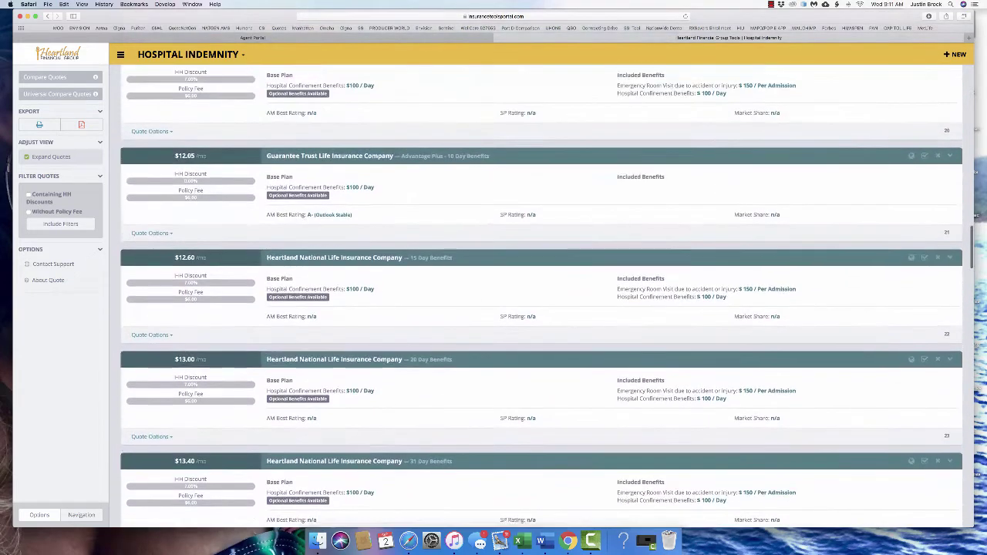
{"action": "scroll", "coordinate": [540, 297], "scroll_direction": "up", "scroll_amount": 15}
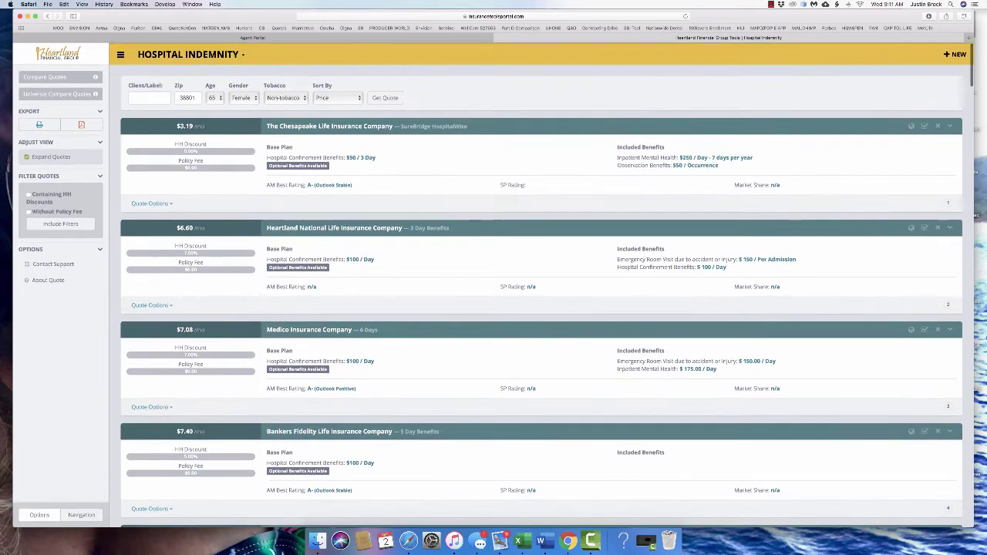
Go to the Dashboard and open the Electronic Documents list from the Tools panel
{"action": "left_click", "coordinate": [188, 54]}
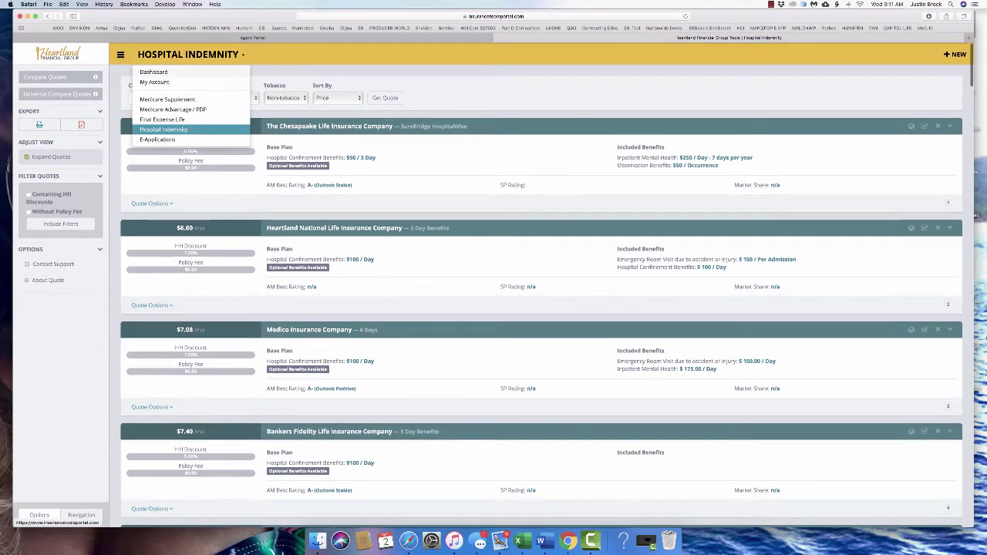
{"action": "left_click", "coordinate": [154, 72]}
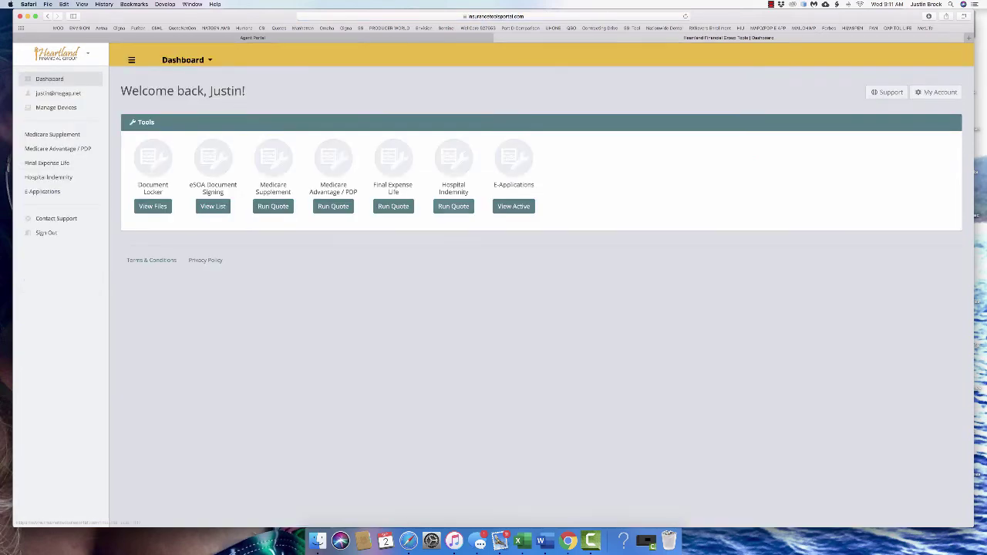
{"action": "left_click", "coordinate": [213, 206]}
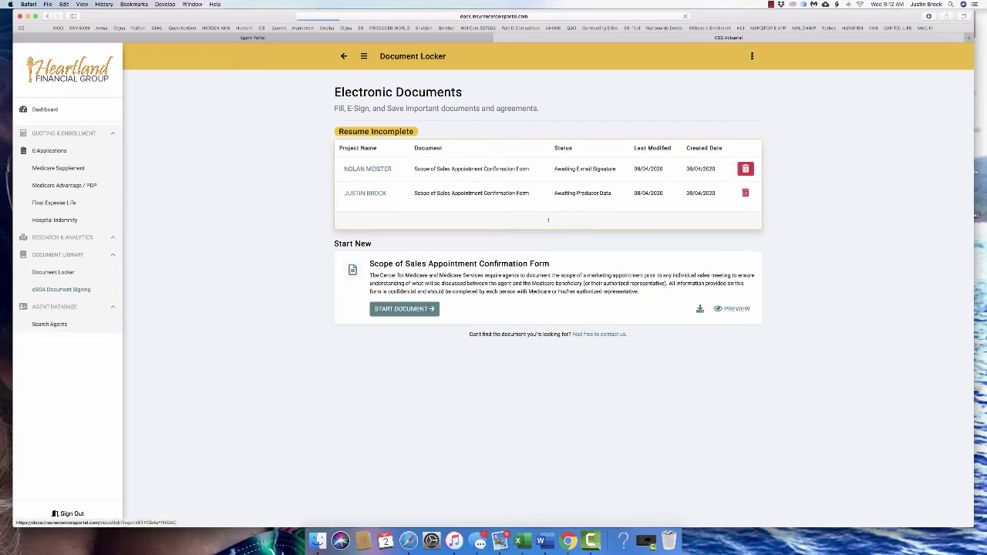
Start a new Scope of Sales form and rename it with the client's name
{"action": "left_click", "coordinate": [745, 168]}
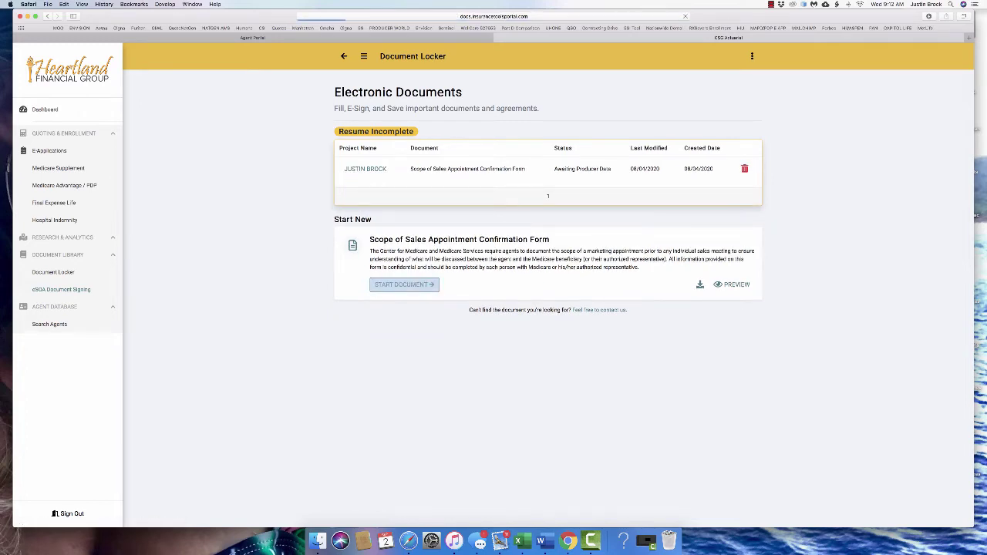
{"action": "key", "text": "alt+shift+Left"}
{"action": "key", "text": "alt+shift+Left"}
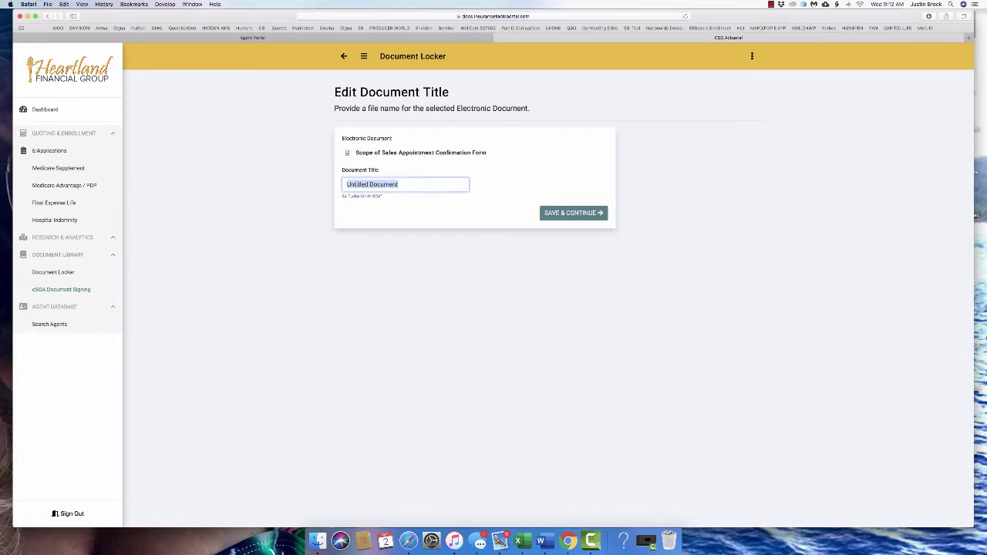
{"action": "type", "text": "MARY SMITH"}
{"action": "key", "text": "Return"}
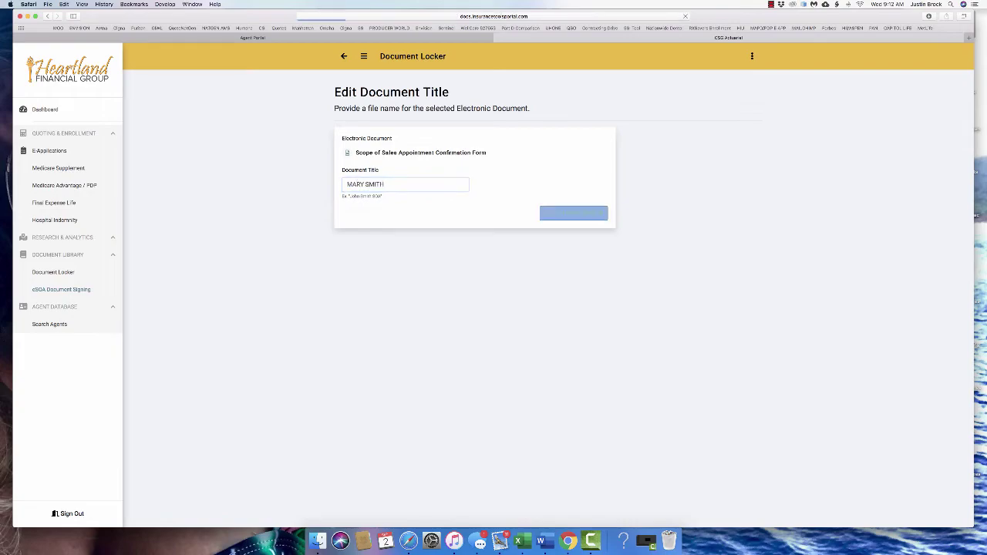
Agree to the electronic signature consent terms and continue
{"action": "scroll", "coordinate": [474, 278], "scroll_direction": "down", "scroll_amount": 15}
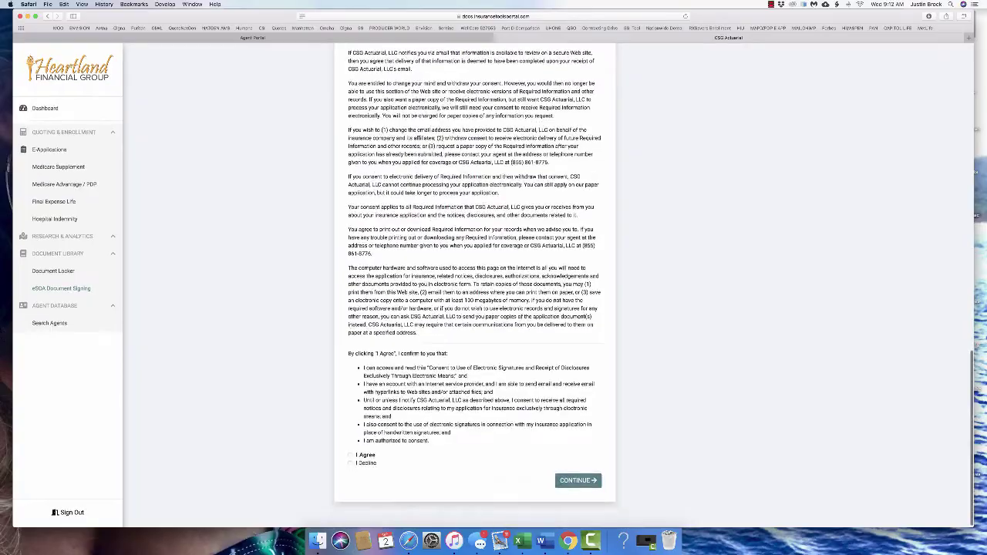
{"action": "scroll", "coordinate": [474, 285], "scroll_direction": "up", "scroll_amount": 15}
{"action": "scroll", "coordinate": [475, 286], "scroll_direction": "down", "scroll_amount": 5}
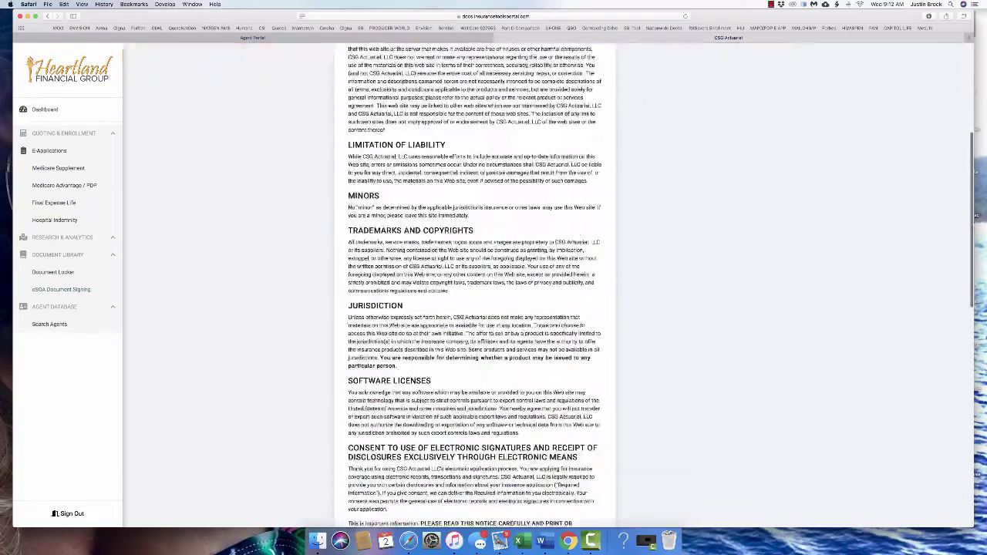
{"action": "scroll", "coordinate": [474, 286], "scroll_direction": "down", "scroll_amount": 10}
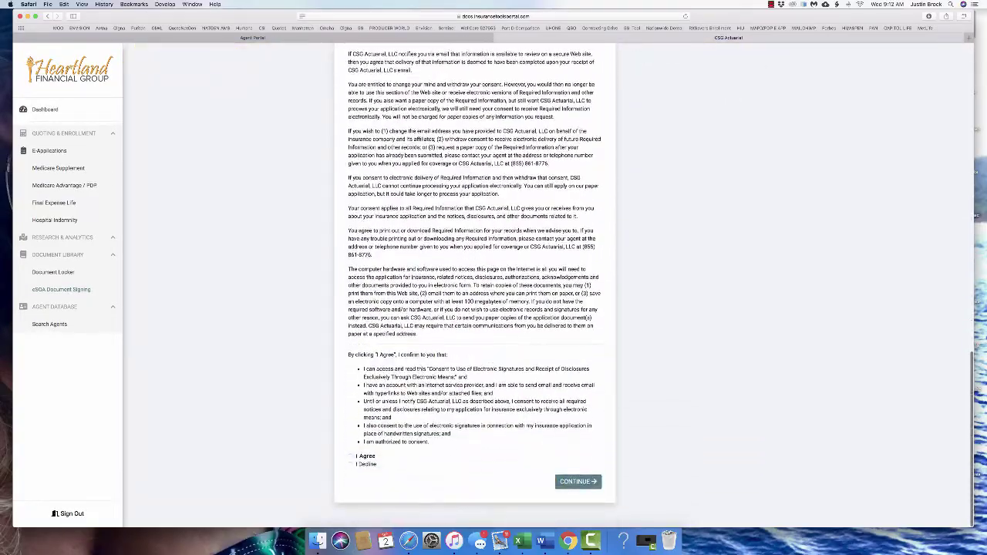
{"action": "left_click", "coordinate": [351, 456]}
{"action": "left_click", "coordinate": [577, 481]}
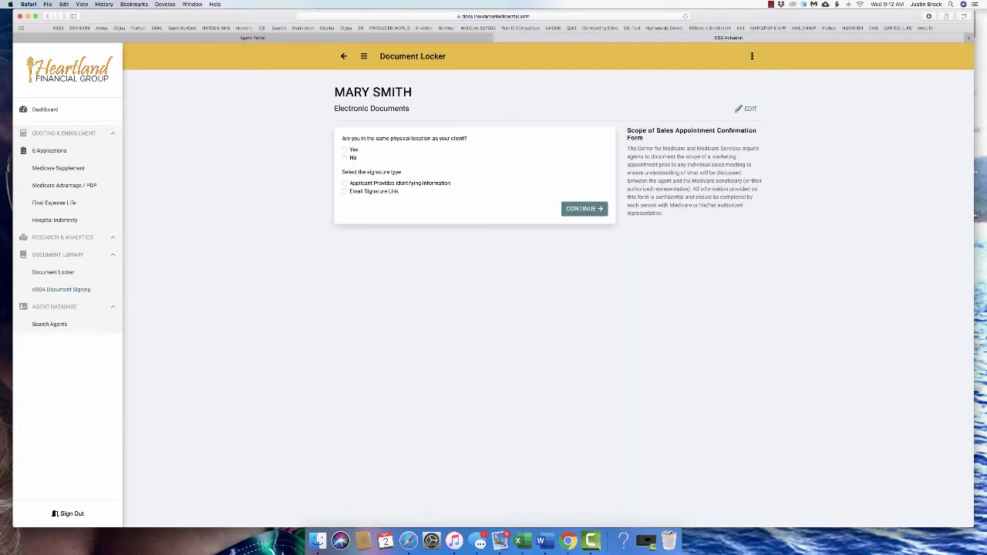
Set same location to Yes and signature type to Applicant Provides Identifying Information
{"action": "left_click", "coordinate": [345, 150]}
{"action": "left_click", "coordinate": [345, 184]}
{"action": "left_click", "coordinate": [345, 158]}
{"action": "left_click", "coordinate": [345, 191]}
{"action": "left_click", "coordinate": [428, 220]}
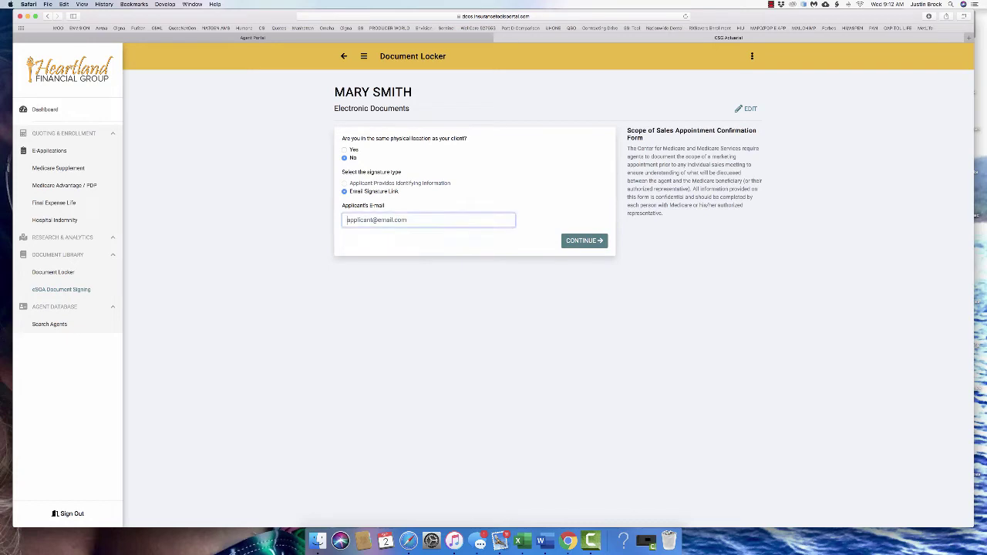
{"action": "left_click", "coordinate": [345, 150]}
{"action": "left_click", "coordinate": [345, 182]}
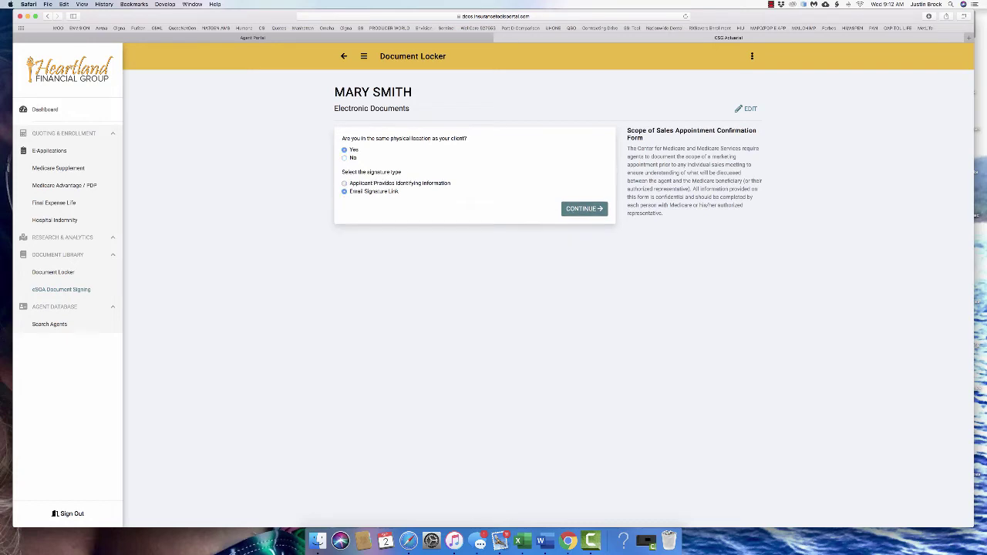
{"action": "left_click", "coordinate": [584, 209]}
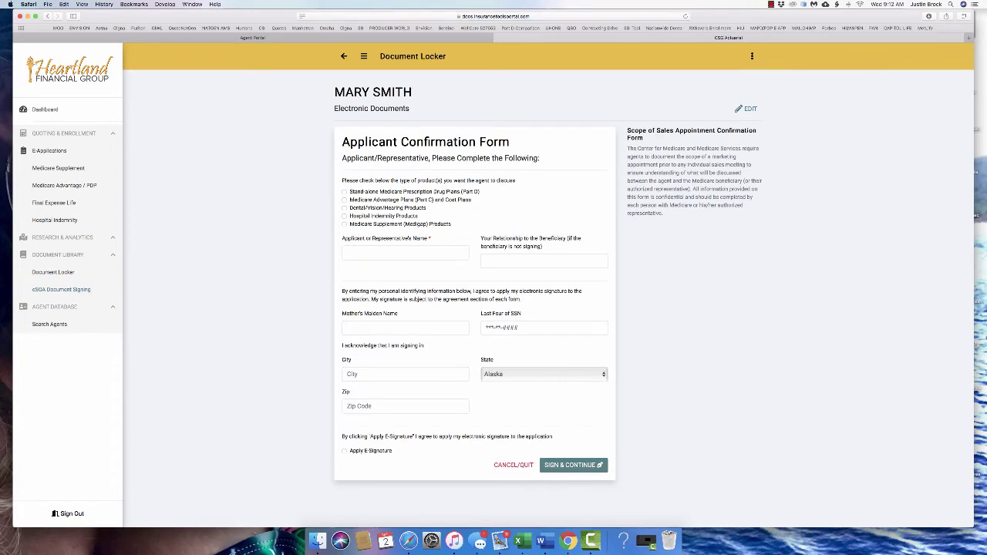
Check Part D and enter the applicant's name, relationship SELF, maiden name and SSN digits
{"action": "left_click", "coordinate": [345, 191]}
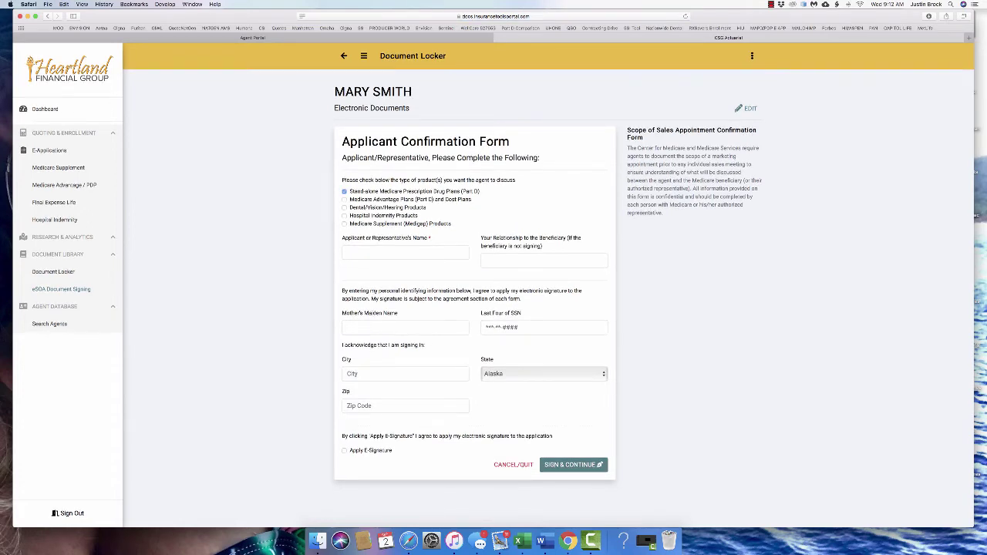
{"action": "left_click", "coordinate": [401, 253]}
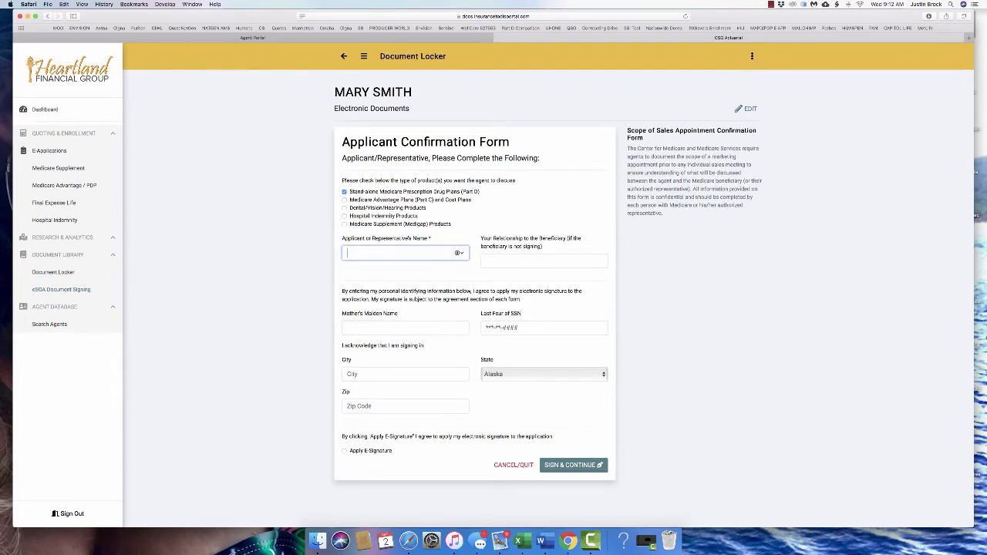
{"action": "type", "text": "MARY SMITH"}
{"action": "key", "text": "Tab"}
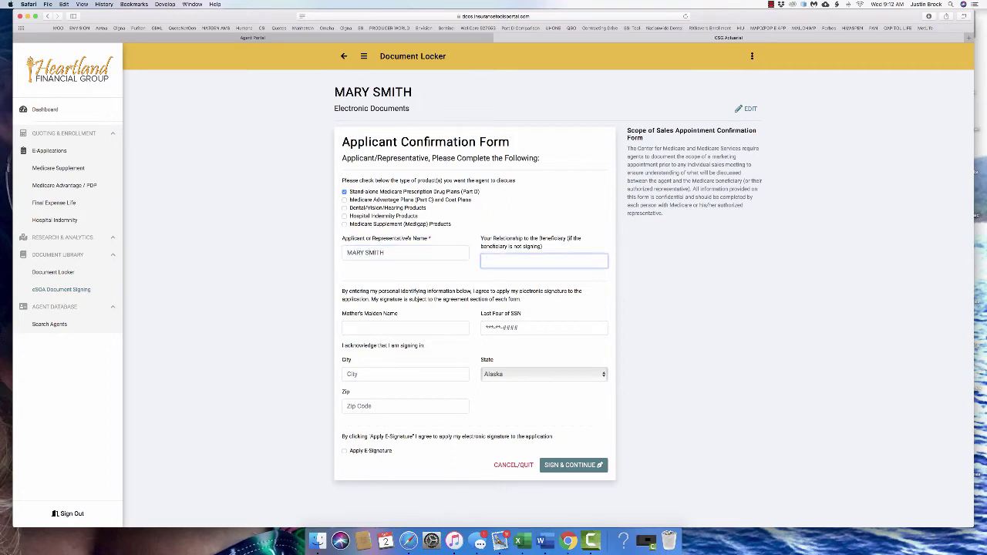
{"action": "type", "text": "SELF"}
{"action": "key", "text": "Tab"}
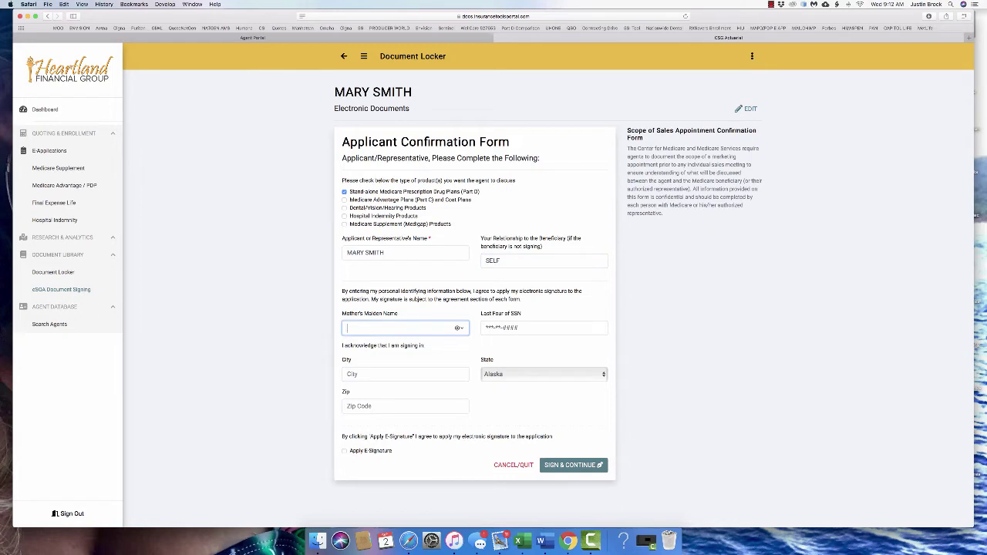
{"action": "type", "text": "JONES"}
{"action": "key", "text": "Tab"}
{"action": "type", "text": "1234"}
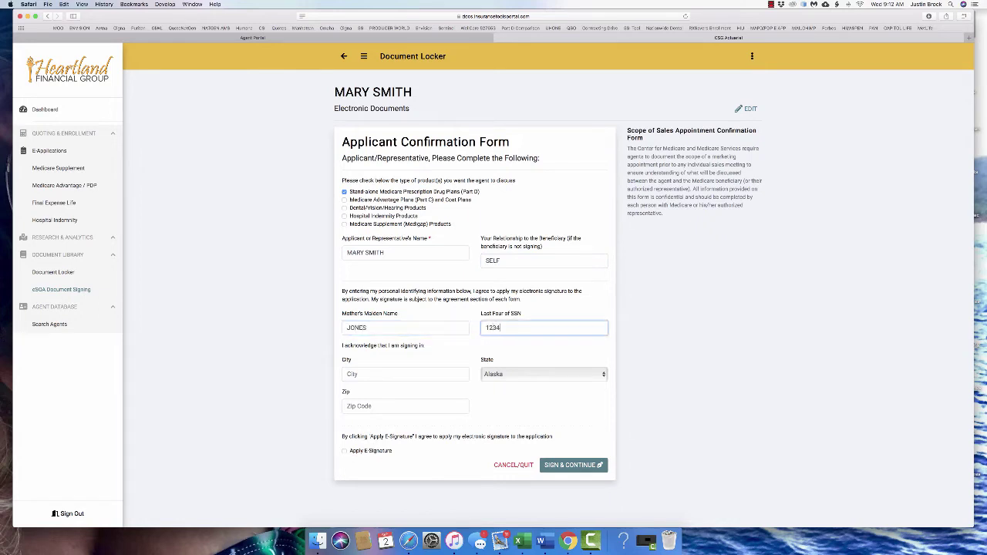
Enter the applicant's city, state and ZIP, then sign and submit the form
{"action": "key", "text": "Tab"}
{"action": "type", "text": "TUPELO"}
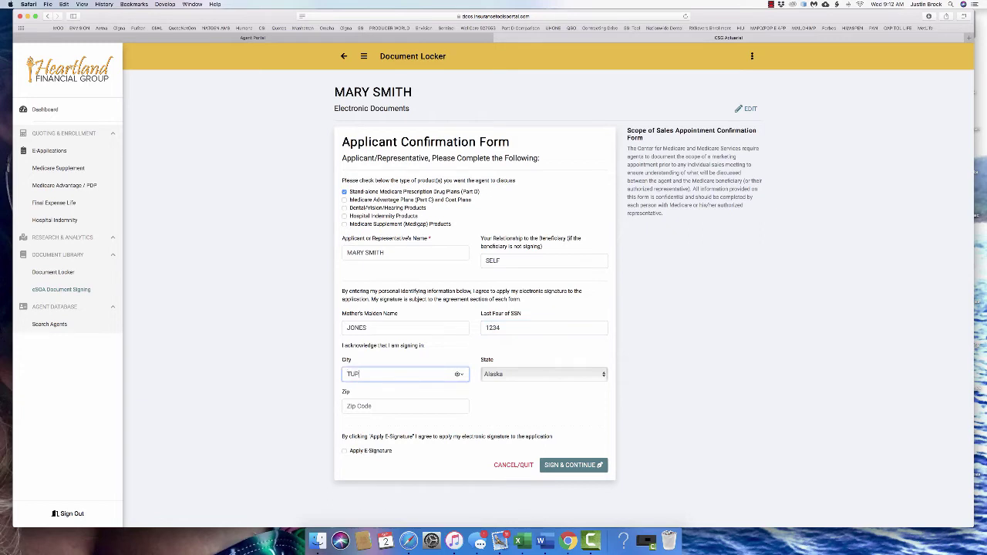
{"action": "key", "text": "Tab"}
{"action": "type", "text": "mis"}
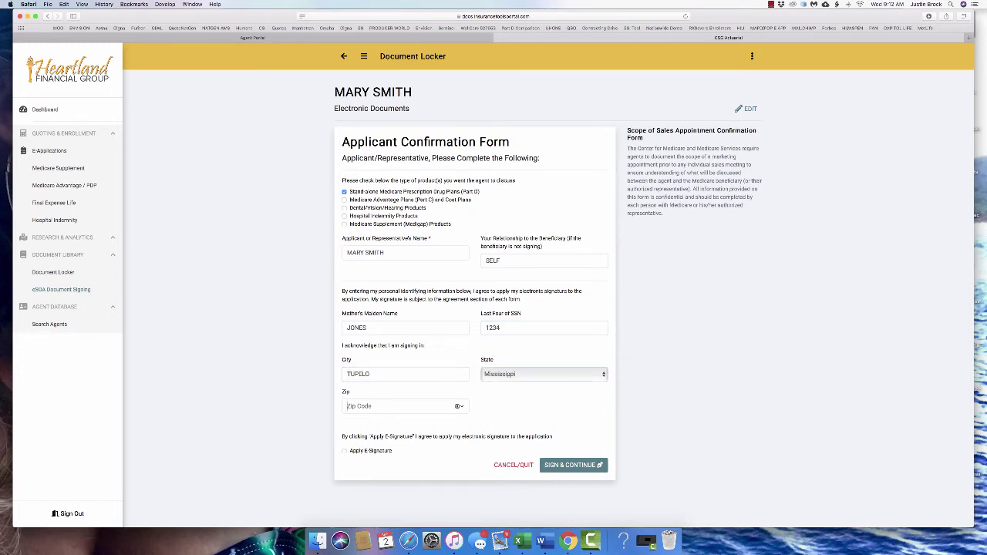
{"action": "type", "text": "38801"}
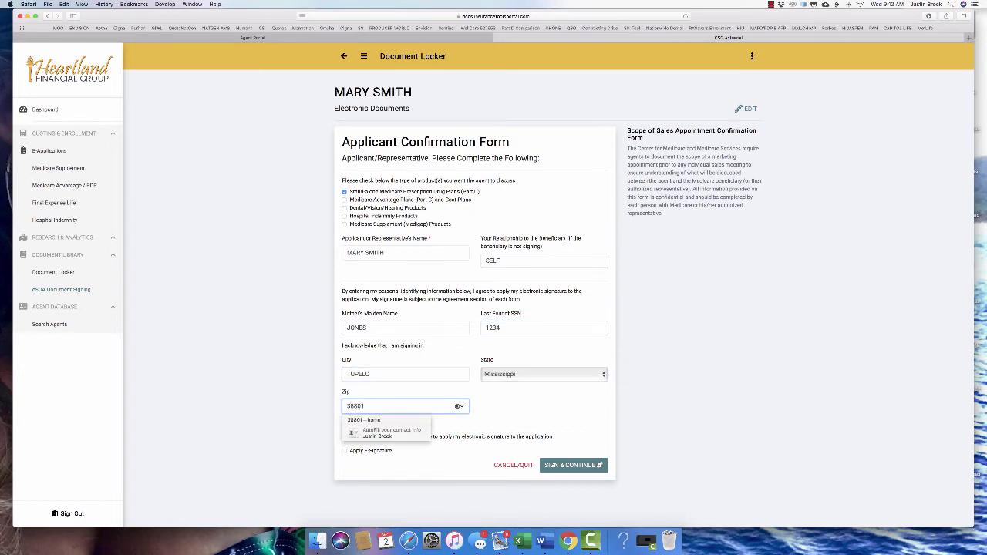
{"action": "key", "text": "Tab"}
{"action": "key", "text": "Return"}
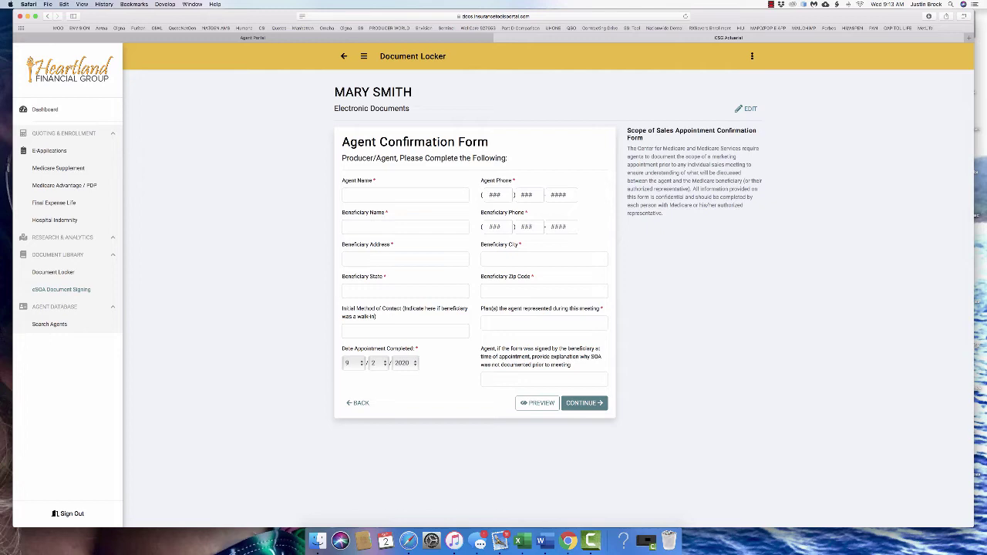
{"action": "left_click", "coordinate": [401, 195]}
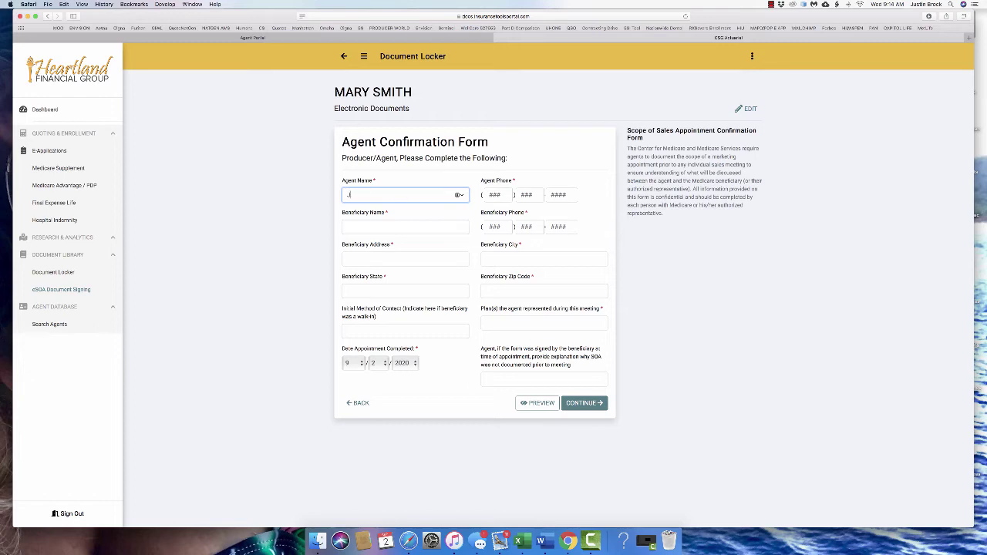
Enter the agent's name and three-part phone number on the Agent Confirmation Form
{"action": "key", "text": "Tab"}
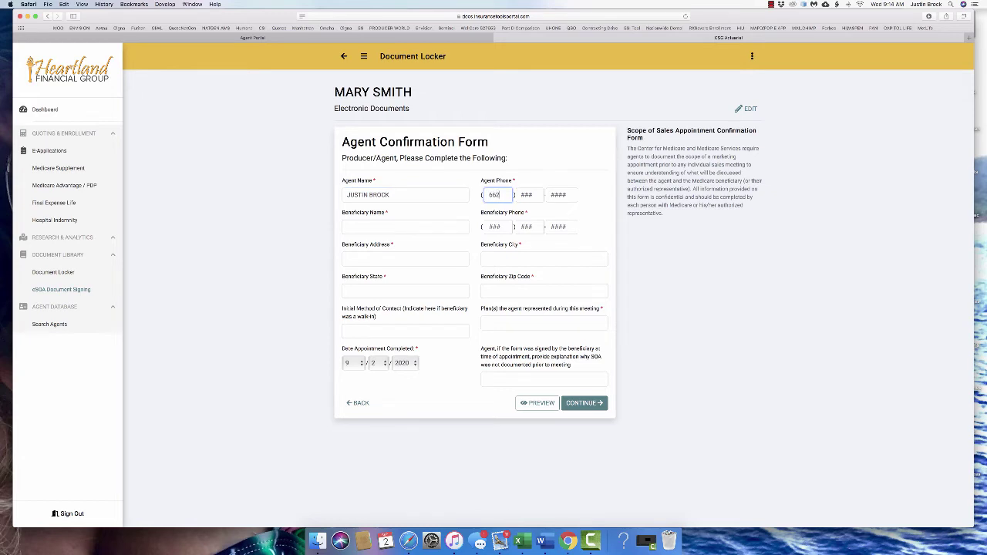
{"action": "key", "text": "Tab"}
{"action": "key", "text": "Tab"}
{"action": "key", "text": "Tab"}
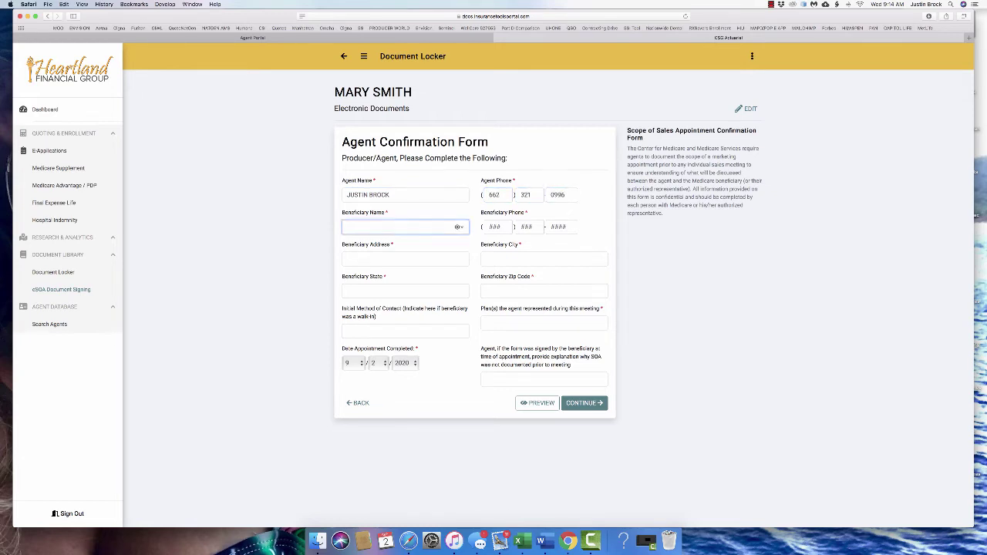
Fill in the beneficiary's name, phone number, street address, city, state and zip code
{"action": "type", "text": "MARY SMI"}
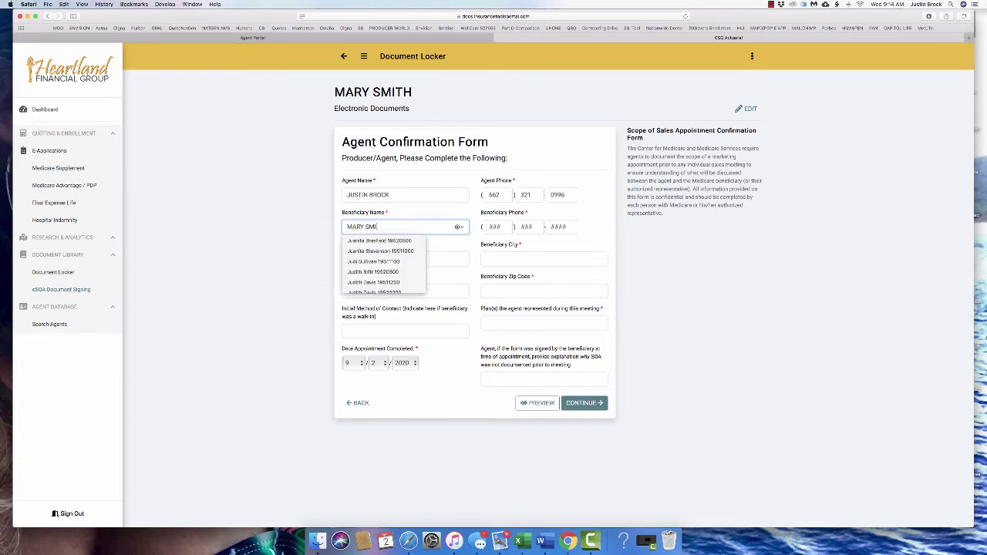
{"action": "type", "text": "TH"}
{"action": "key", "text": "Tab"}
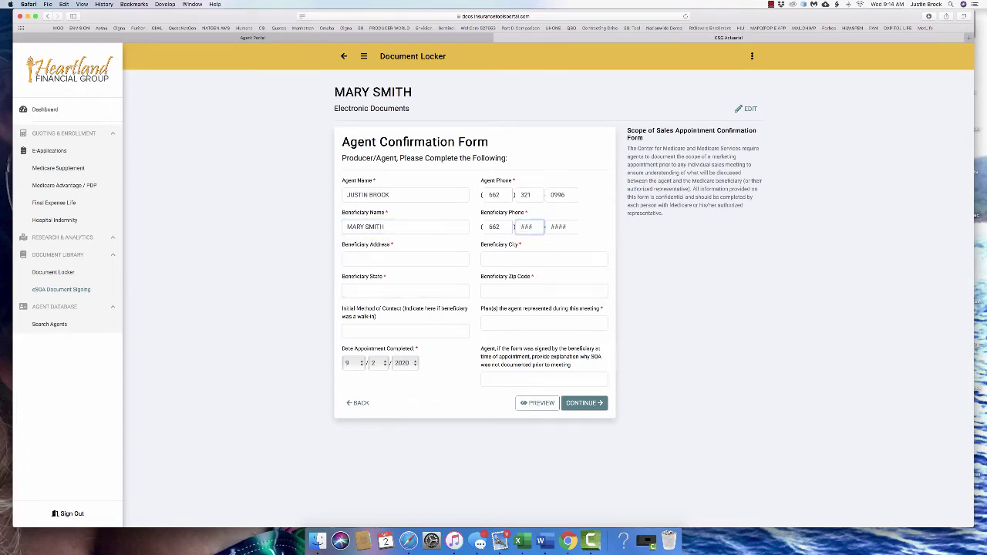
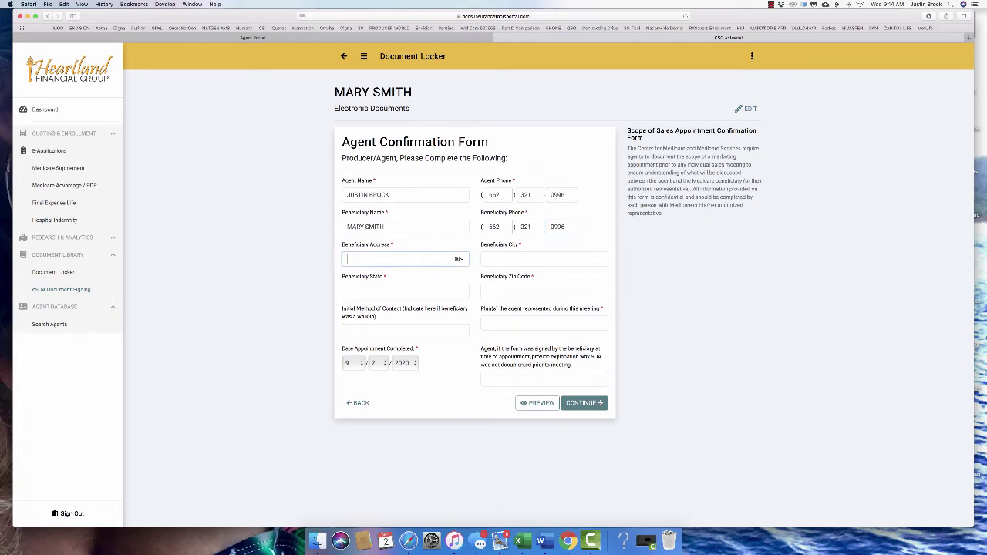
{"action": "type", "text": "123 MAIN ST"}
{"action": "key", "text": "Tab"}
{"action": "type", "text": "TUPELO"}
{"action": "key", "text": "Tab"}
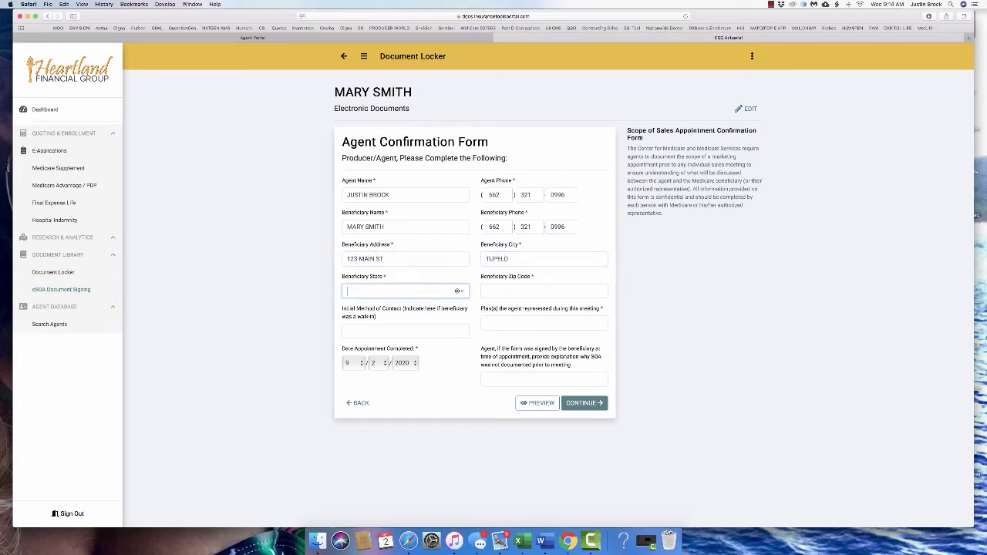
{"action": "type", "text": "MS"}
{"action": "key", "text": "Tab"}
{"action": "type", "text": "38801"}
Set initial contact to 'WALK IN' and plans represented to 'HUMANA WALMART', then submit
{"action": "key", "text": "Tab"}
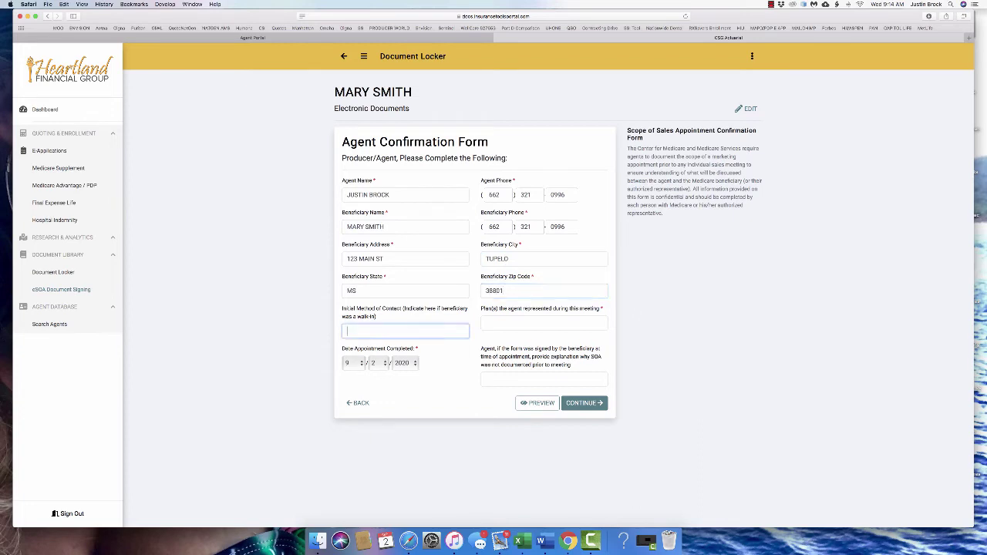
{"action": "type", "text": "WALK IN"}
{"action": "key", "text": "Tab"}
{"action": "type", "text": "HU"}
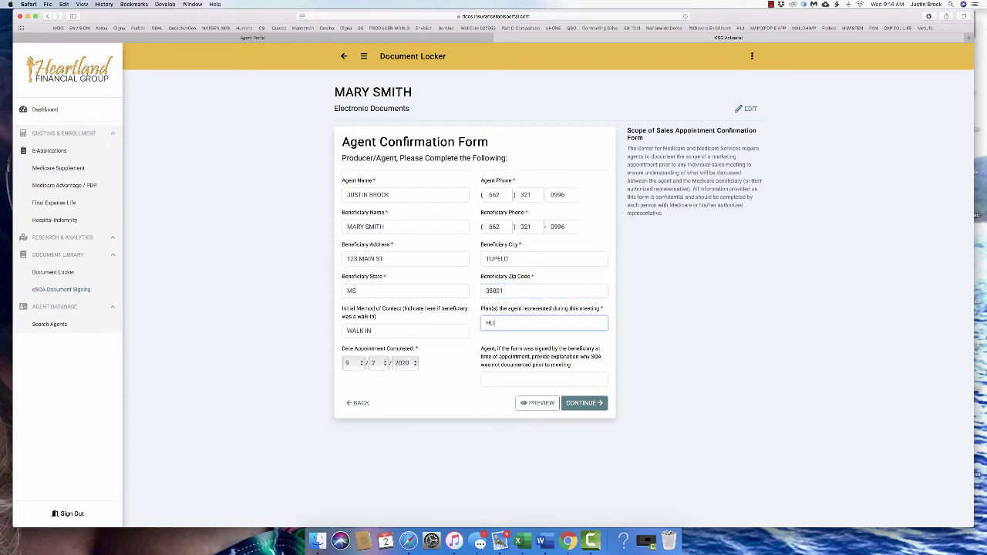
{"action": "type", "text": "MANA WALMART"}
{"action": "key", "text": "Tab"}
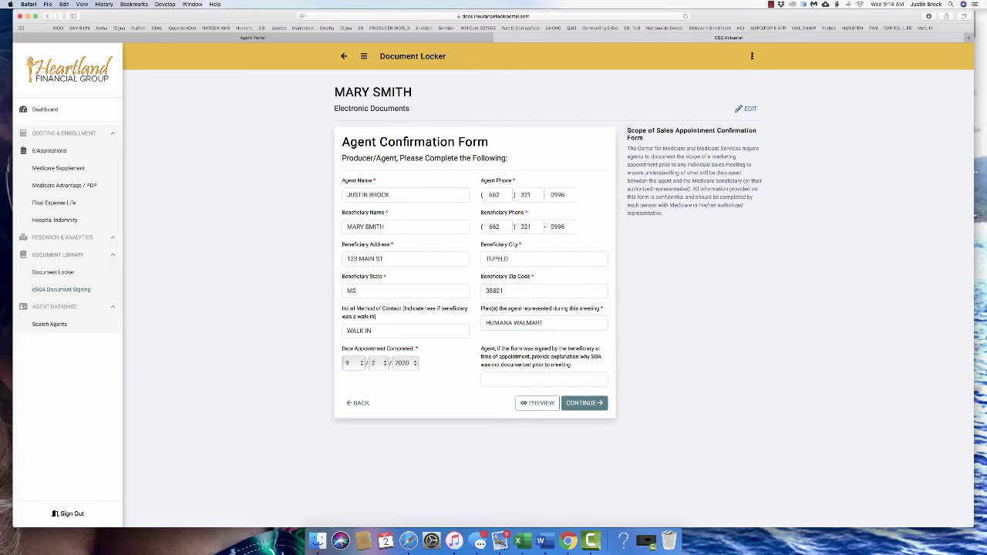
{"action": "key", "text": "Return"}
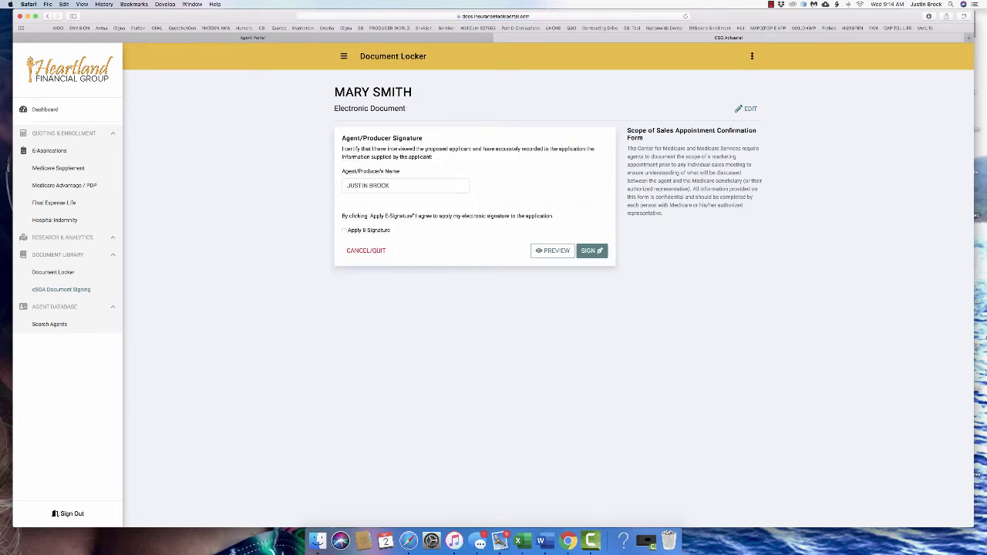
Sign the Scope of Sales form, check the preview, and save it to the library
{"action": "key", "text": "Return"}
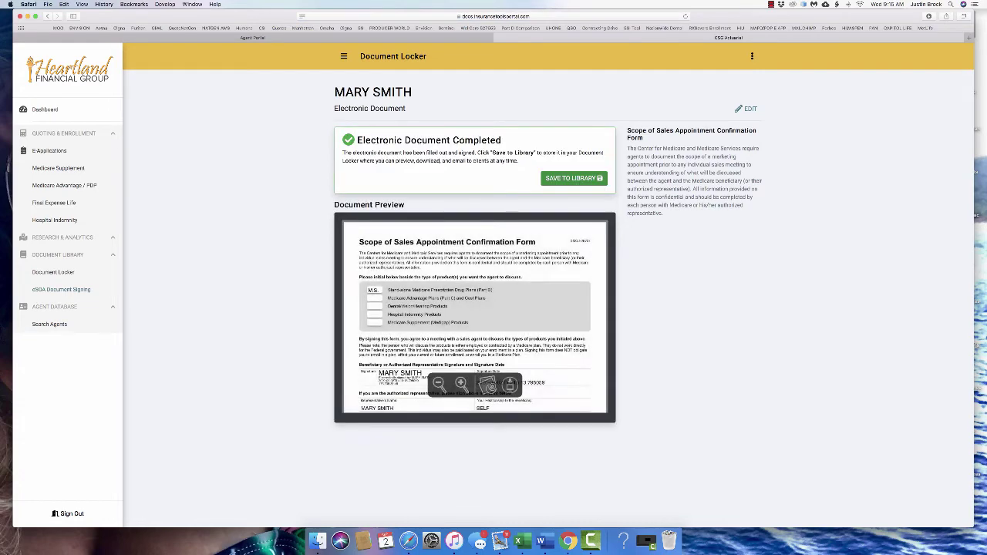
{"action": "scroll", "coordinate": [475, 316], "scroll_direction": "down", "scroll_amount": 5}
{"action": "scroll", "coordinate": [475, 316], "scroll_direction": "up", "scroll_amount": 5}
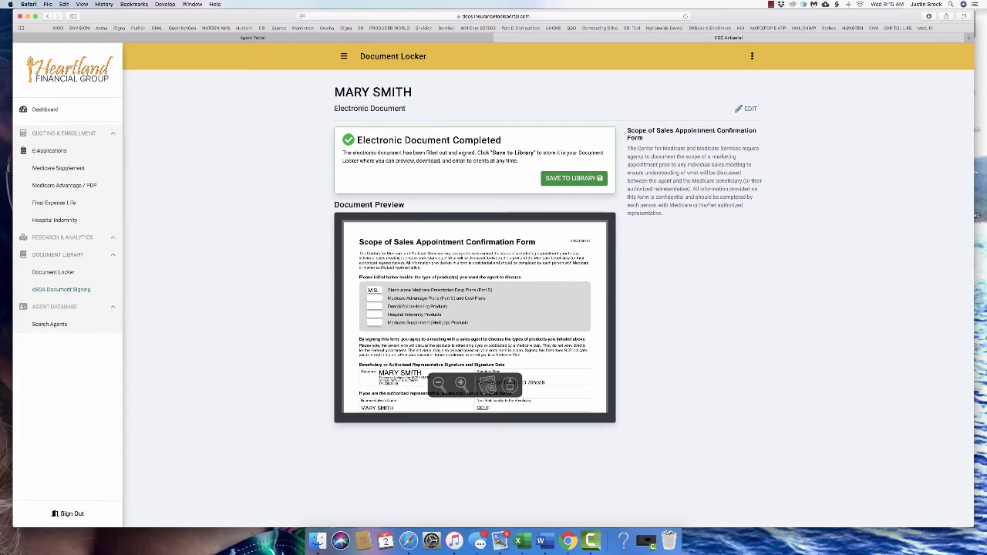
{"action": "left_click", "coordinate": [573, 178]}
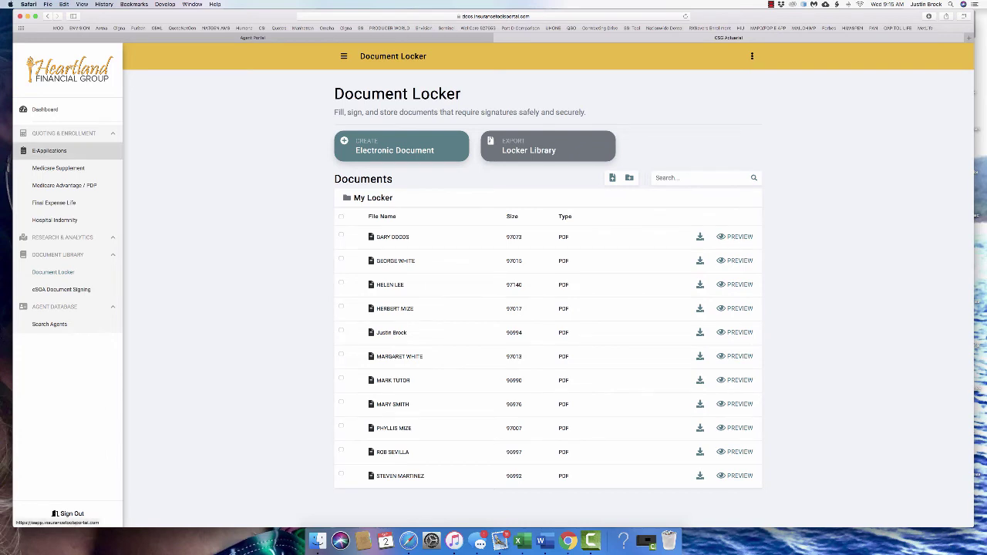
Check the two incomplete Continental Life e-applications, then return to the tools dashboard
{"action": "left_click", "coordinate": [48, 151]}
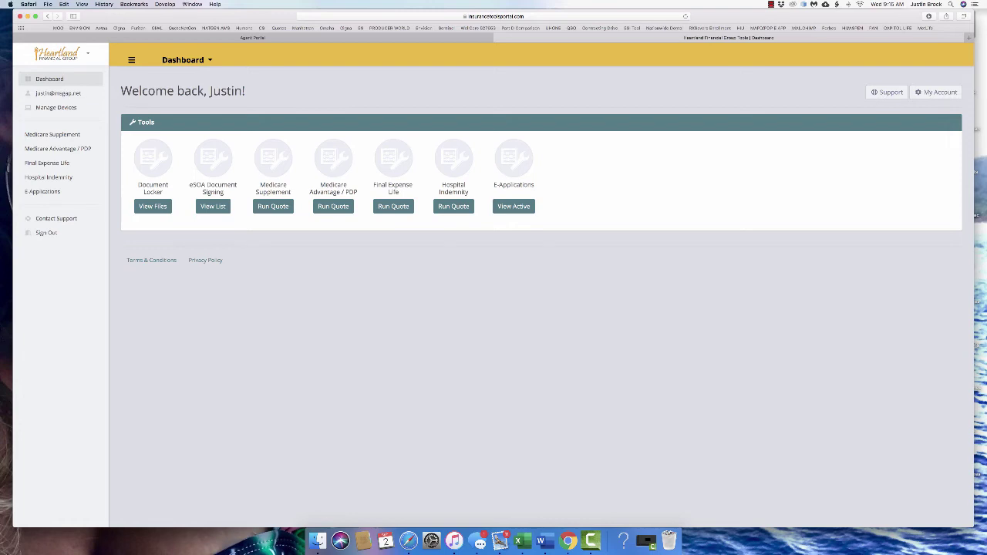
{"action": "left_click", "coordinate": [514, 206]}
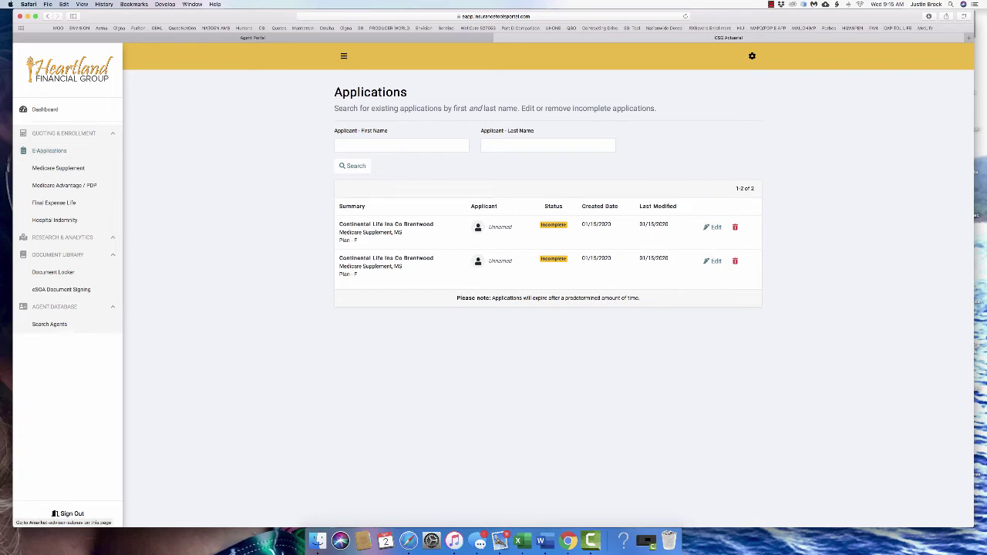
{"action": "left_click", "coordinate": [44, 110]}
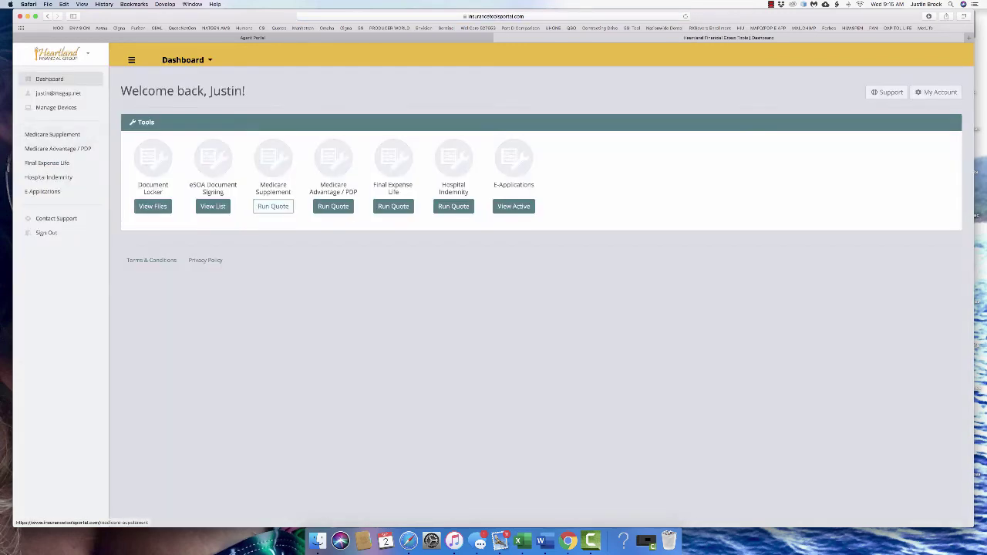
Run a Medicare Supplement quote for zip code 38801
{"action": "left_click", "coordinate": [273, 205]}
{"action": "type", "text": "38801"}
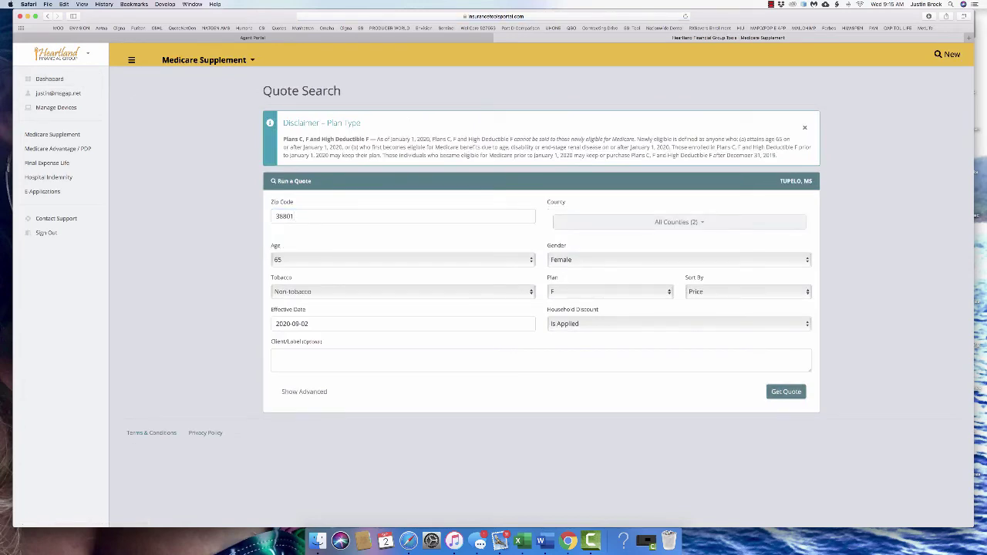
{"action": "key", "text": "Return"}
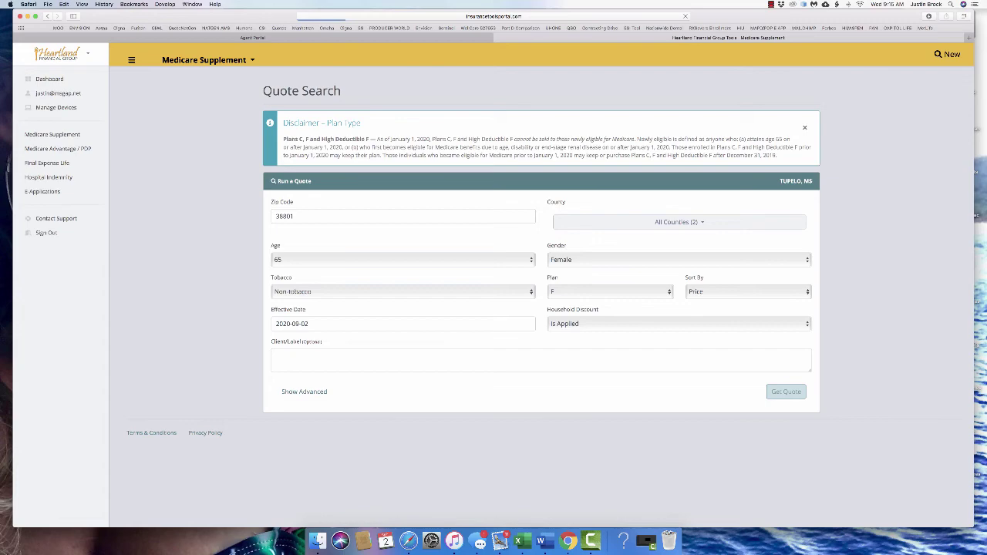
{"action": "left_click", "coordinate": [596, 537]}
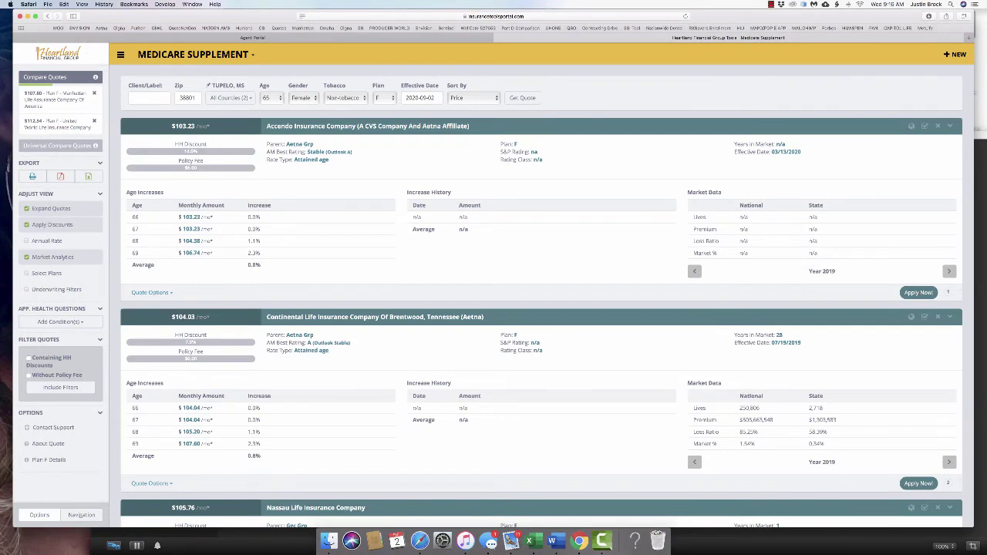
Review the Plan F results and start an application for the $103.23/mo Accendo quote
{"action": "left_click", "coordinate": [152, 293]}
{"action": "scroll", "coordinate": [539, 309], "scroll_direction": "down", "scroll_amount": 5}
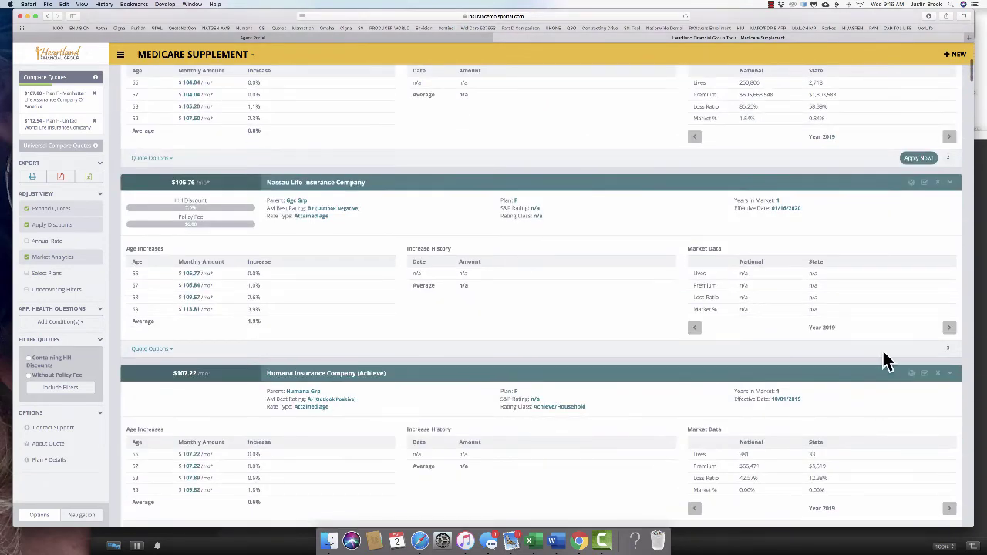
{"action": "scroll", "coordinate": [884, 359], "scroll_direction": "down", "scroll_amount": 3}
{"action": "scroll", "coordinate": [539, 309], "scroll_direction": "down", "scroll_amount": 12}
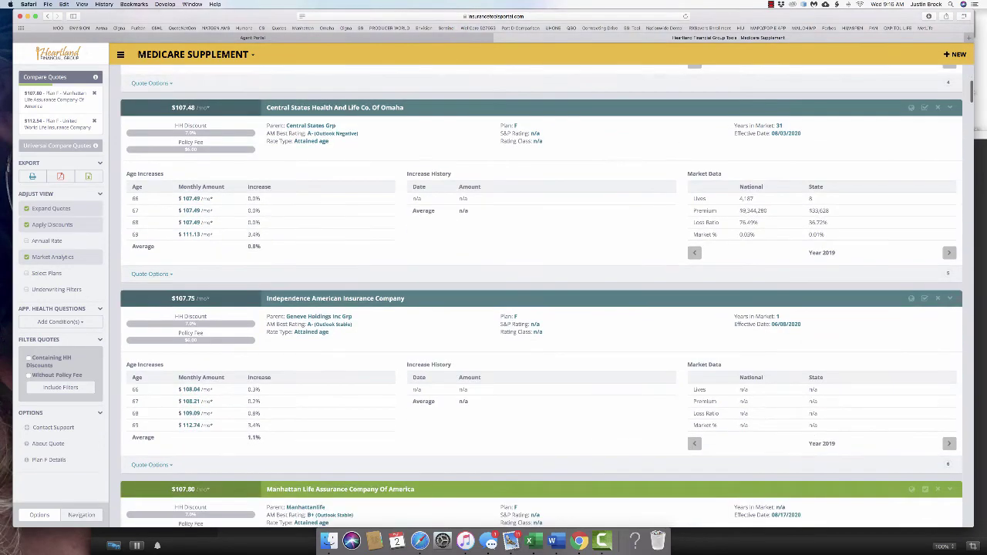
{"action": "scroll", "coordinate": [540, 308], "scroll_direction": "up", "scroll_amount": 20}
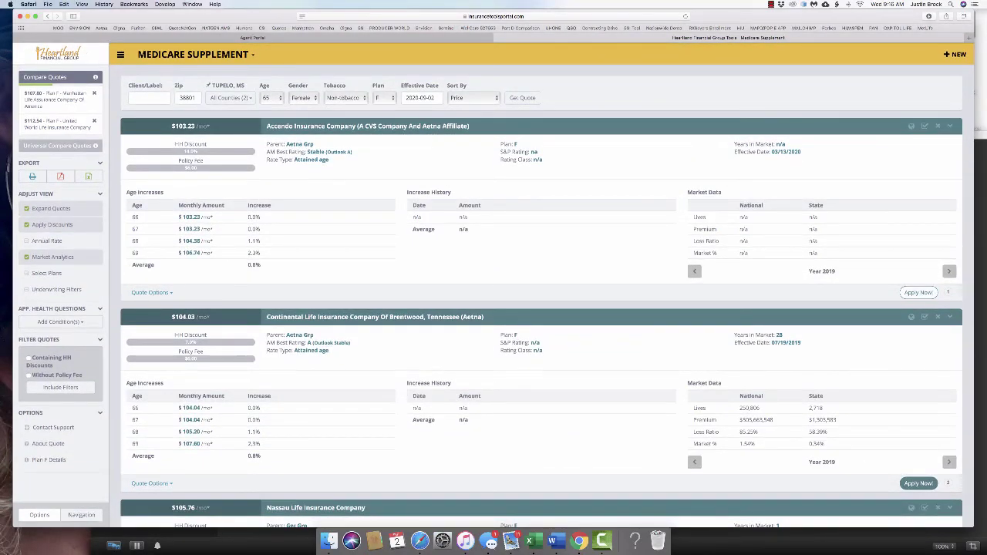
{"action": "left_click", "coordinate": [918, 292]}
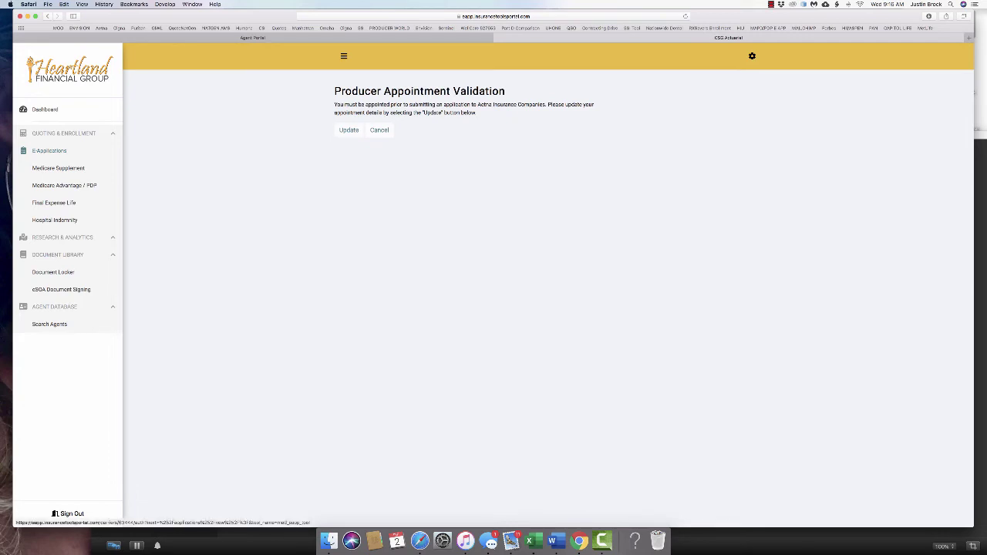
Validate the appointment by submitting the agent's National Producer Number
{"action": "left_click", "coordinate": [349, 129]}
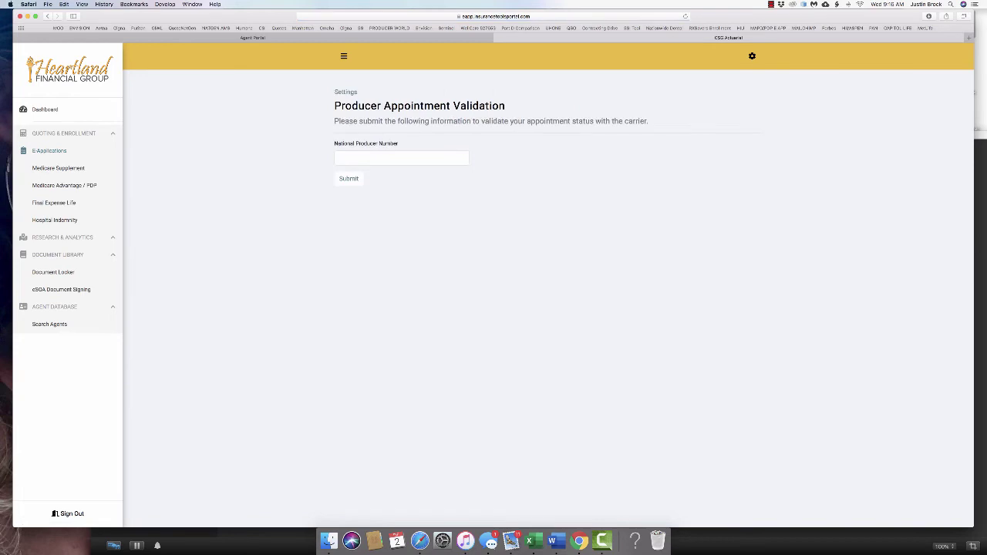
{"action": "left_click", "coordinate": [401, 157]}
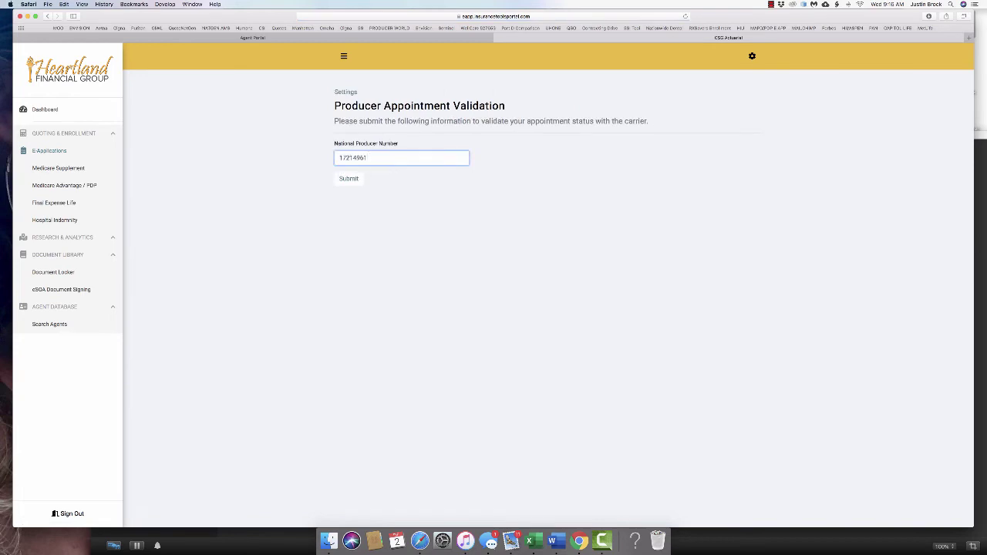
{"action": "key", "text": "Return"}
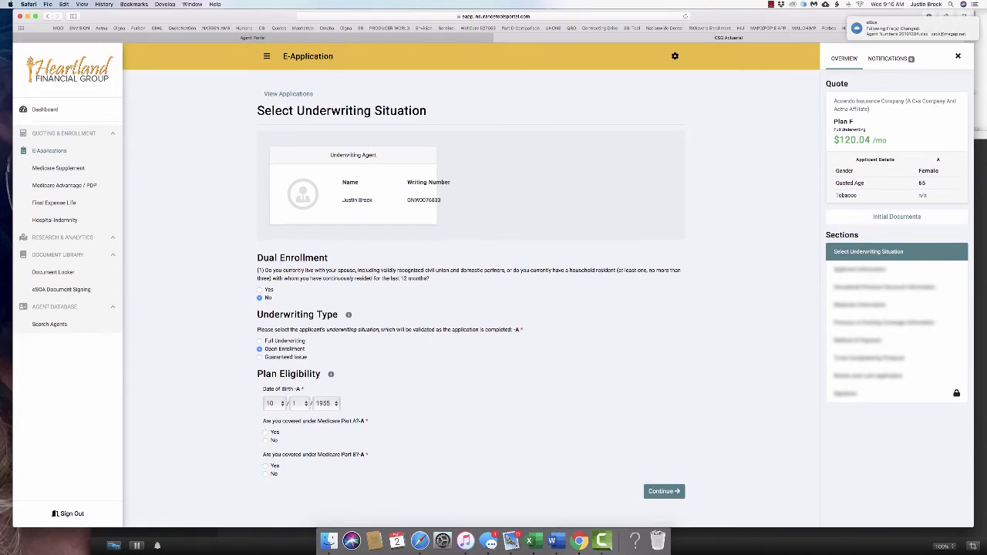
Answer the Part A question and set the eligibility date to 10/1/2020
{"action": "left_click", "coordinate": [265, 431]}
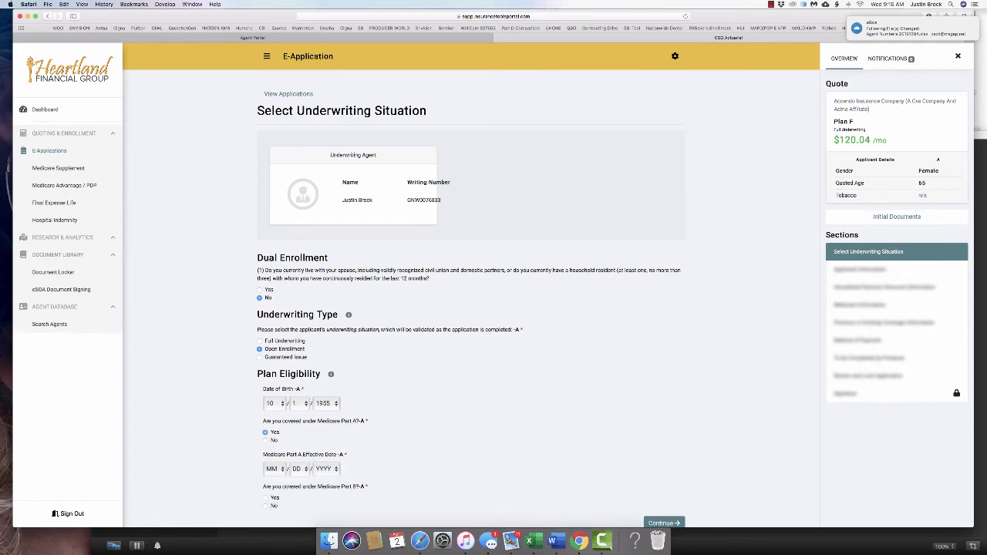
{"action": "left_click", "coordinate": [265, 441]}
{"action": "scroll", "coordinate": [266, 443], "scroll_direction": "down", "scroll_amount": 2}
{"action": "left_click", "coordinate": [270, 441]}
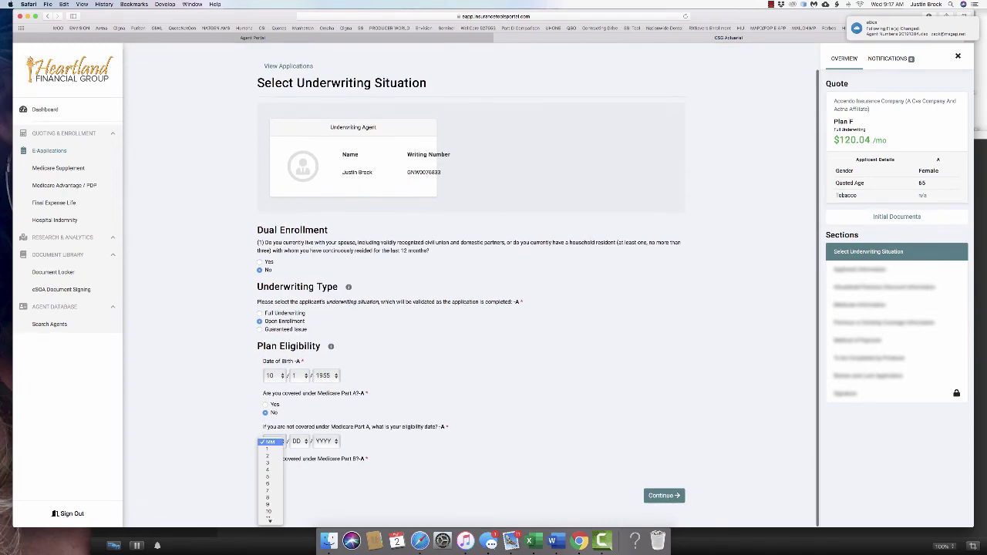
{"action": "left_click", "coordinate": [269, 512]}
{"action": "left_click", "coordinate": [298, 441]}
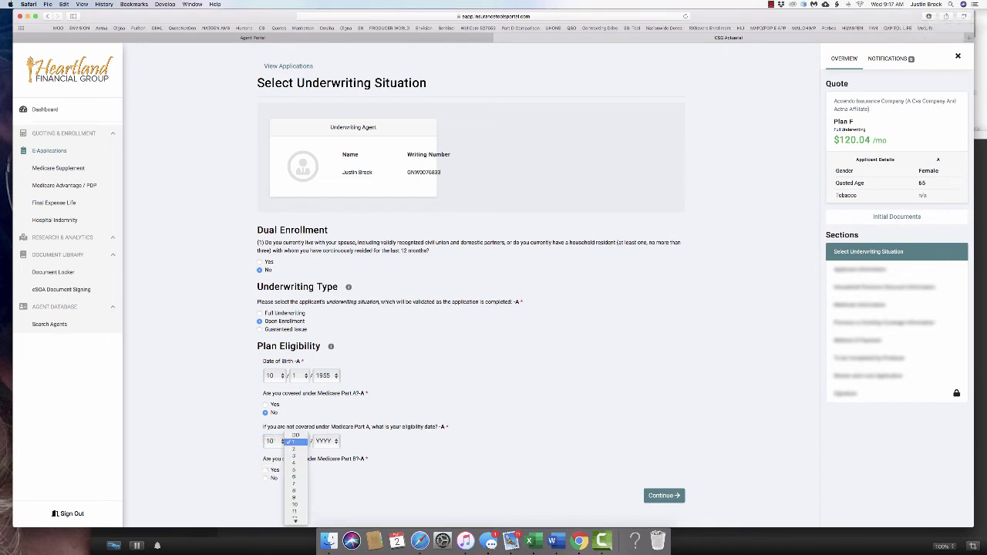
{"action": "left_click", "coordinate": [295, 441]}
{"action": "left_click", "coordinate": [324, 441]}
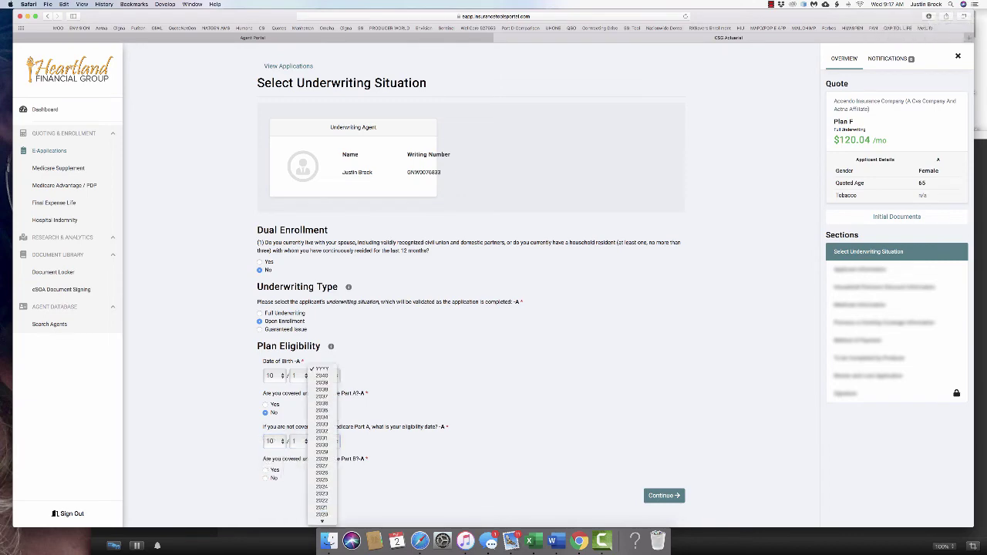
{"action": "left_click", "coordinate": [321, 514]}
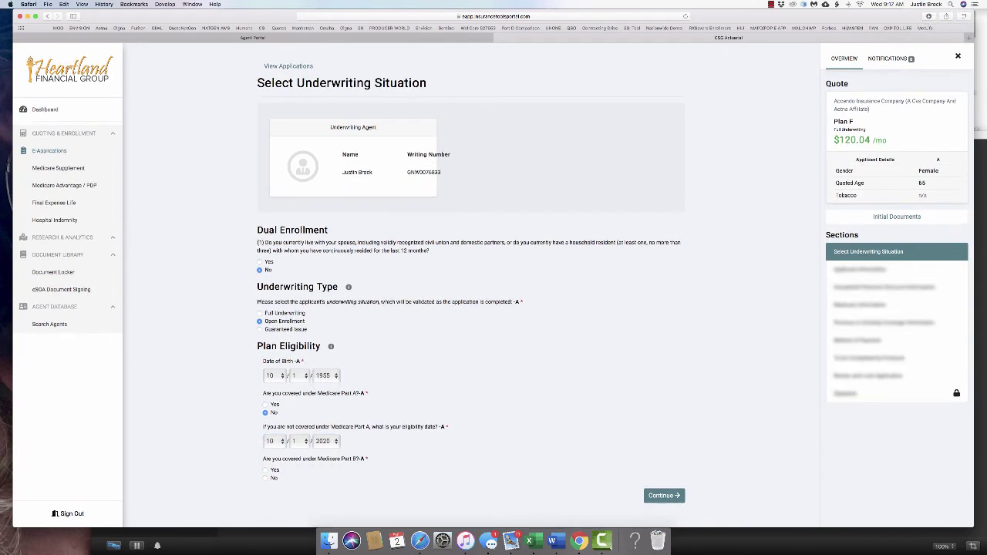
Answer Yes for Part B with effective date 10/1/2020, then continue
{"action": "left_click", "coordinate": [265, 469]}
{"action": "scroll", "coordinate": [270, 463], "scroll_direction": "down", "scroll_amount": 2}
{"action": "left_click", "coordinate": [272, 474]}
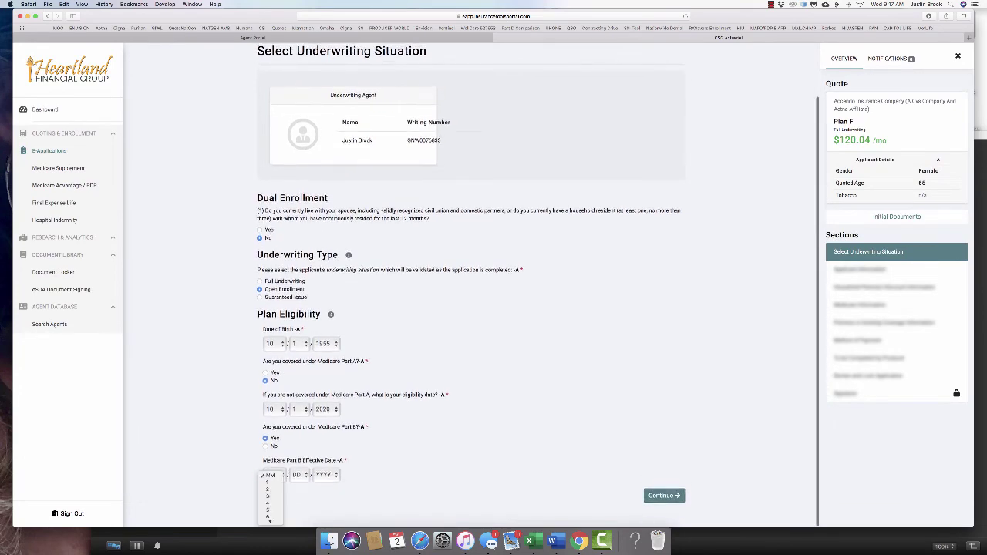
{"action": "left_click", "coordinate": [270, 503]}
{"action": "left_click", "coordinate": [325, 475]}
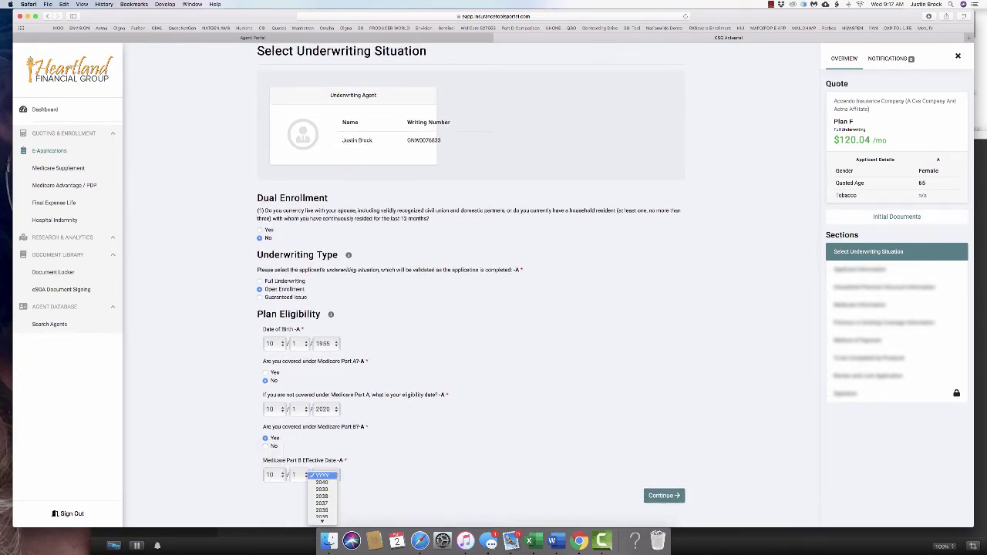
{"action": "left_click", "coordinate": [323, 459]}
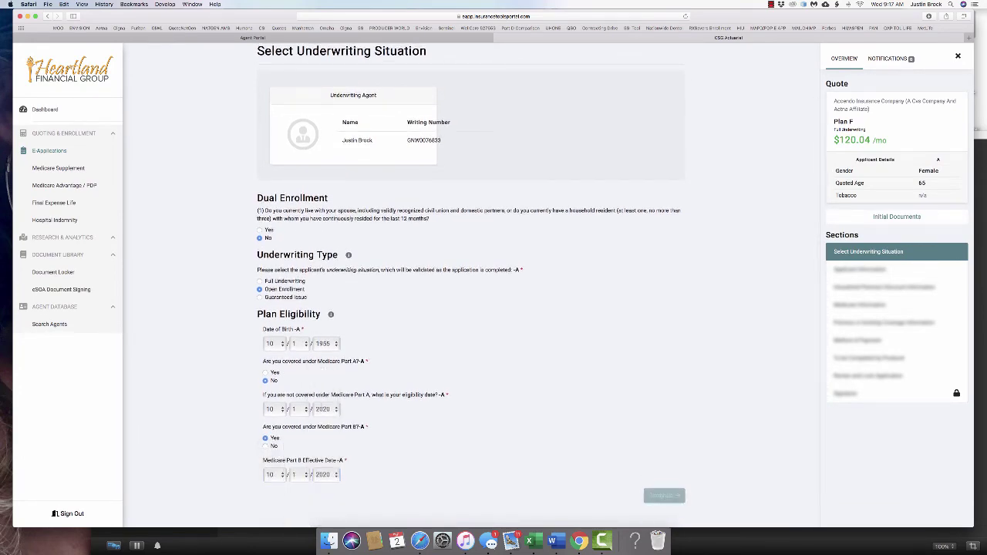
{"action": "left_click", "coordinate": [664, 496]}
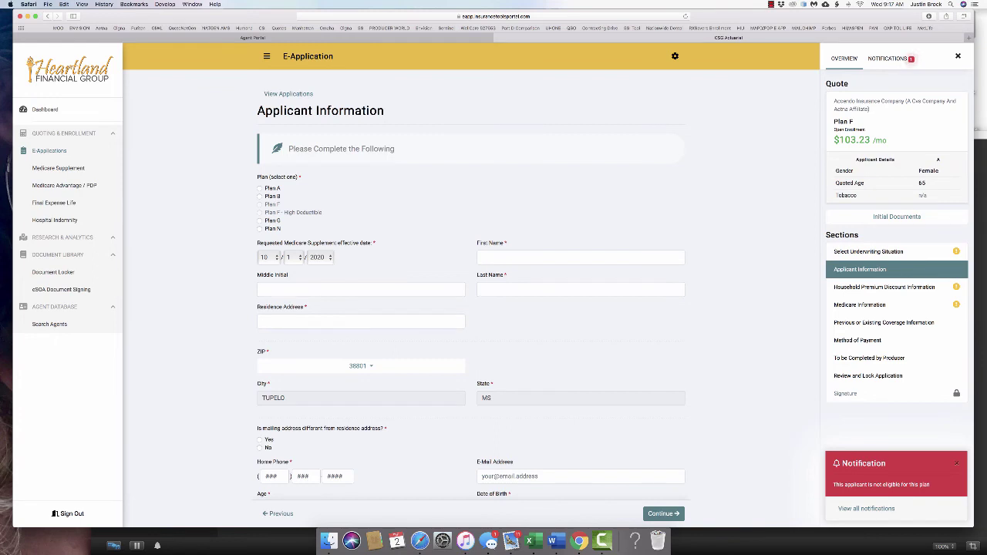
Look over the Applicant Information fields, then go to Medicare Supplement quoting
{"action": "scroll", "coordinate": [470, 308], "scroll_direction": "down", "scroll_amount": 3}
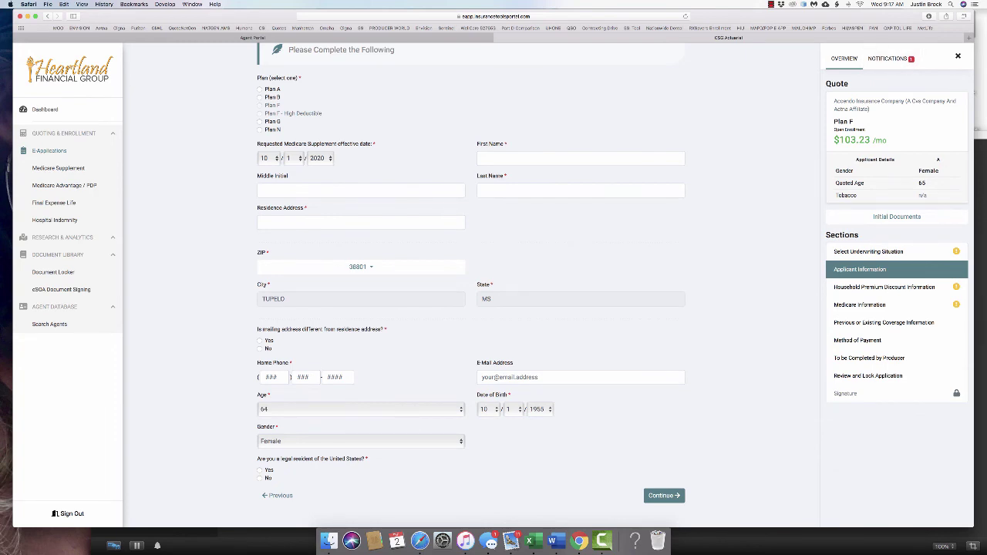
{"action": "scroll", "coordinate": [470, 270], "scroll_direction": "up", "scroll_amount": 3}
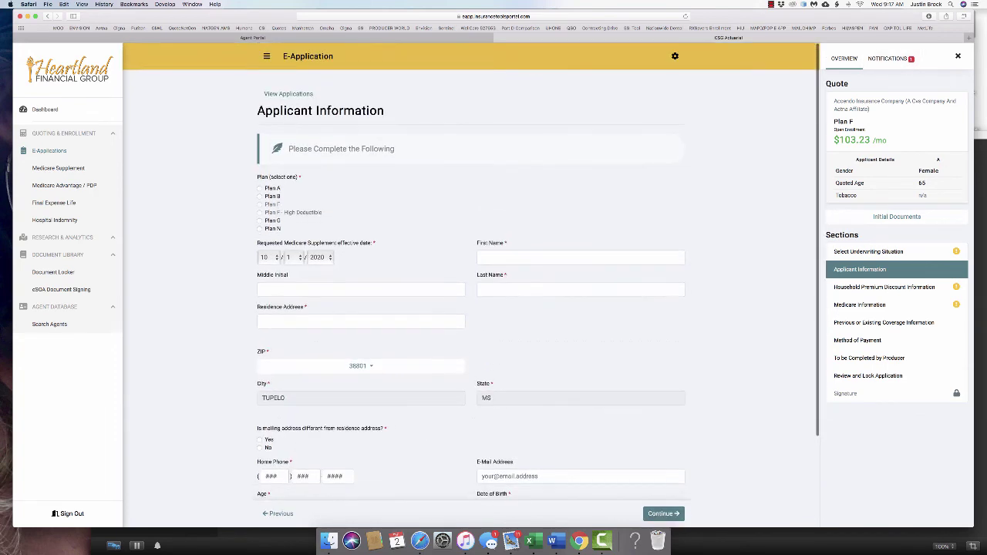
{"action": "left_click", "coordinate": [58, 167]}
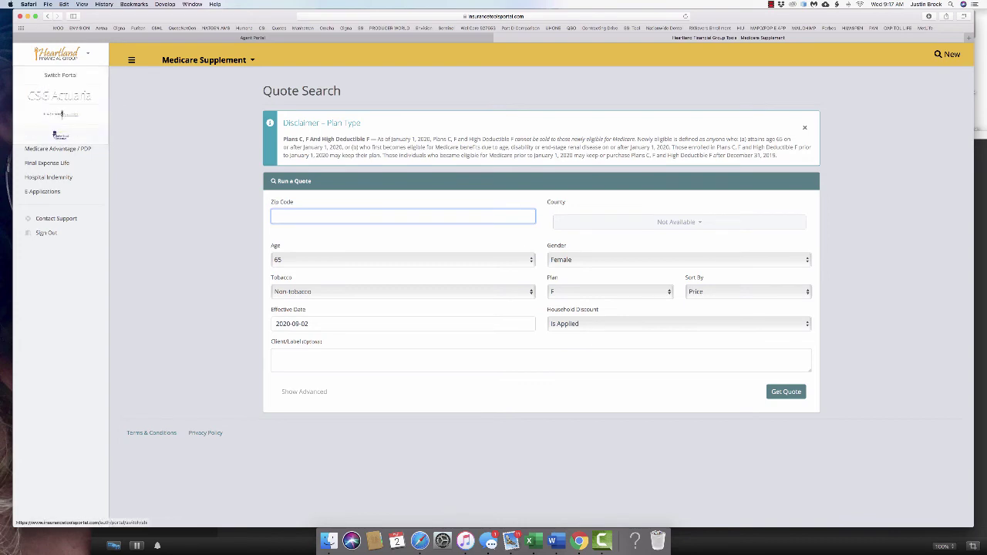
Switch to another agency's portal, then switch again to the CSG Actuarial portal
{"action": "left_click", "coordinate": [61, 114]}
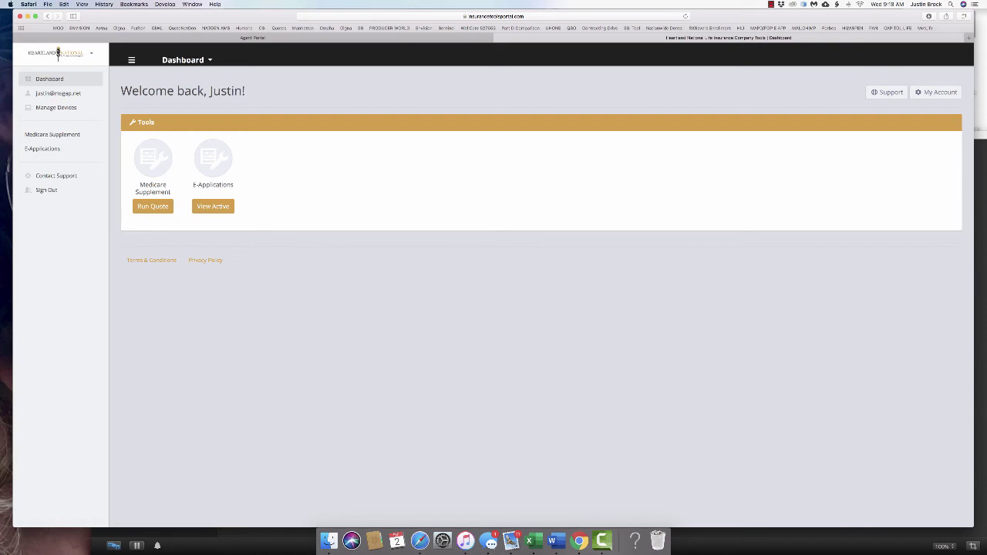
{"action": "left_click", "coordinate": [58, 53]}
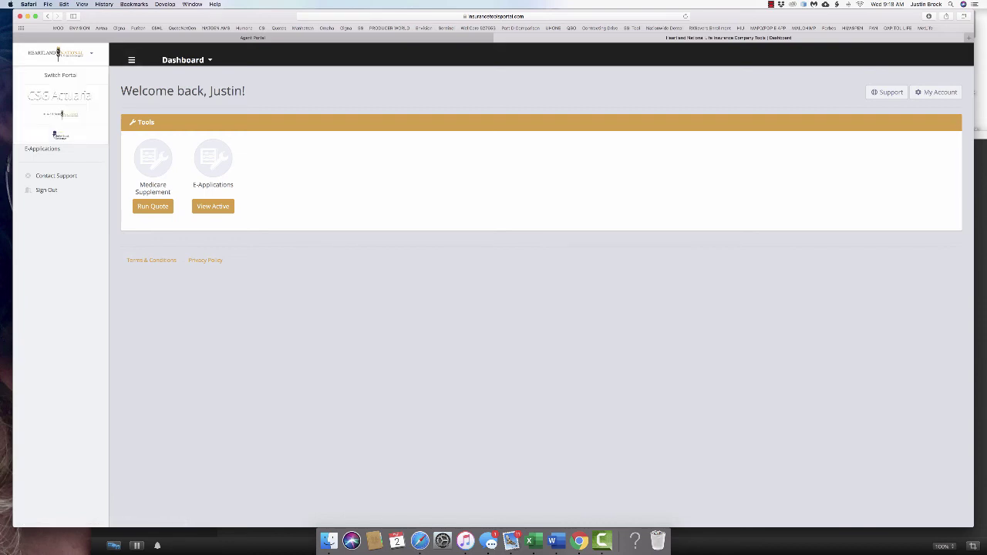
{"action": "left_click", "coordinate": [55, 135]}
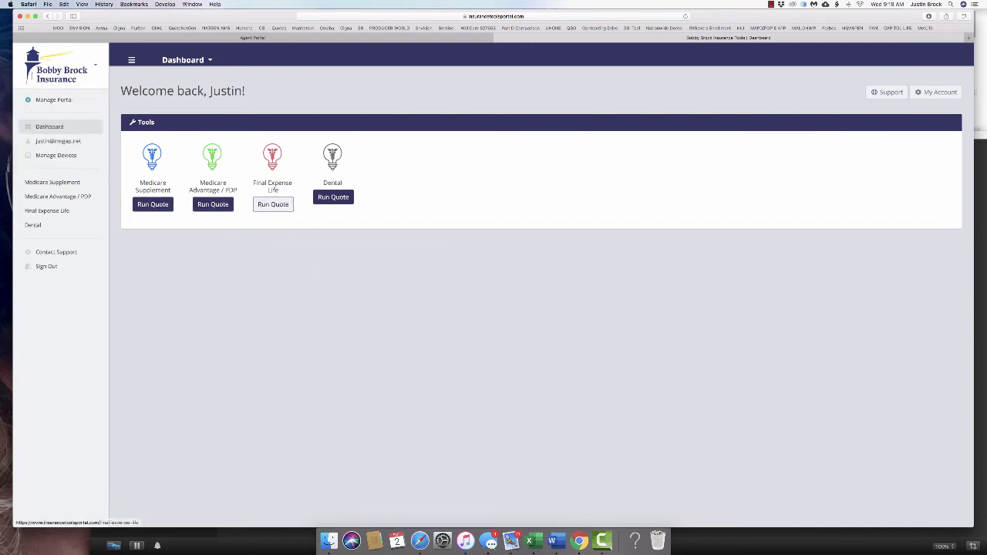
{"action": "mouse_move", "coordinate": [53, 100]}
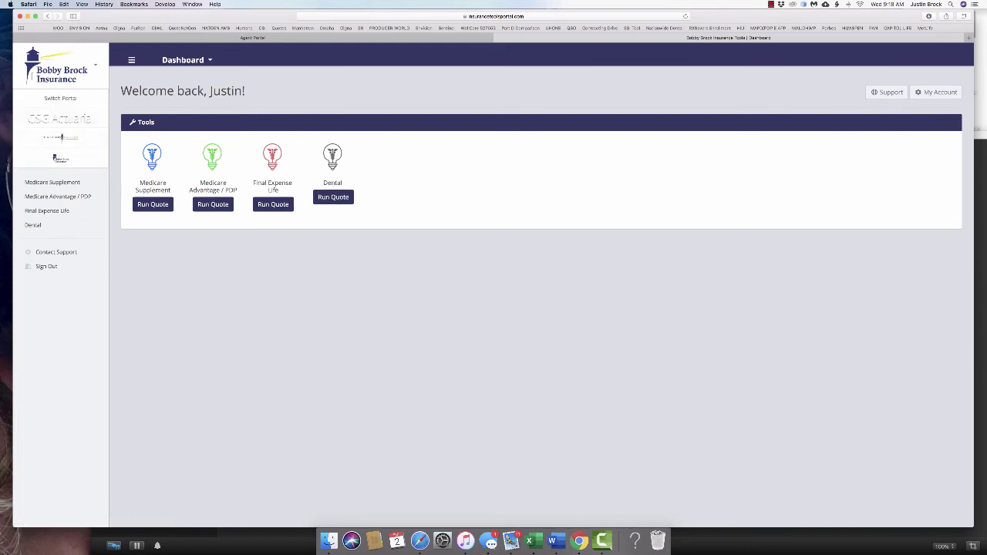
{"action": "left_click", "coordinate": [60, 118]}
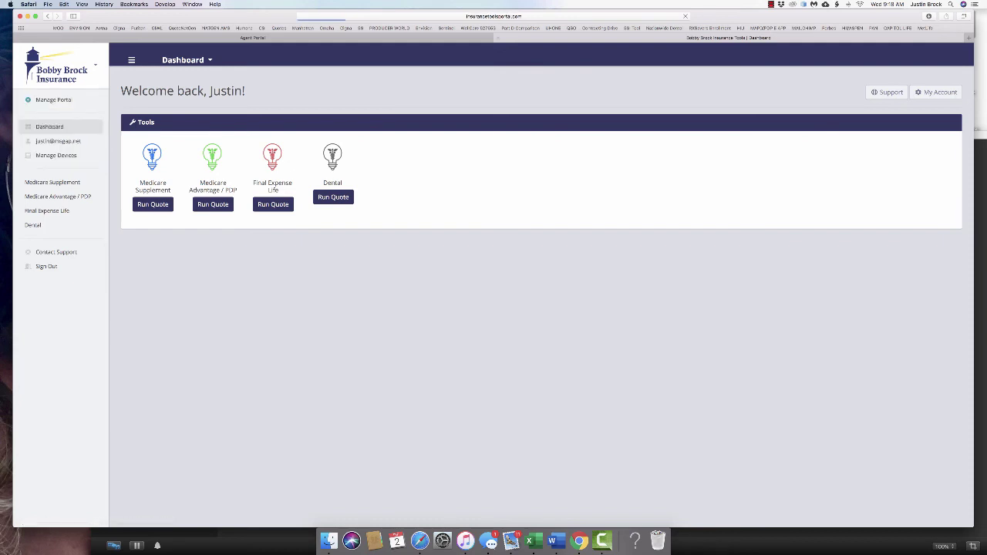
Load the HFG web address in the browser
{"action": "key", "text": "super+l"}
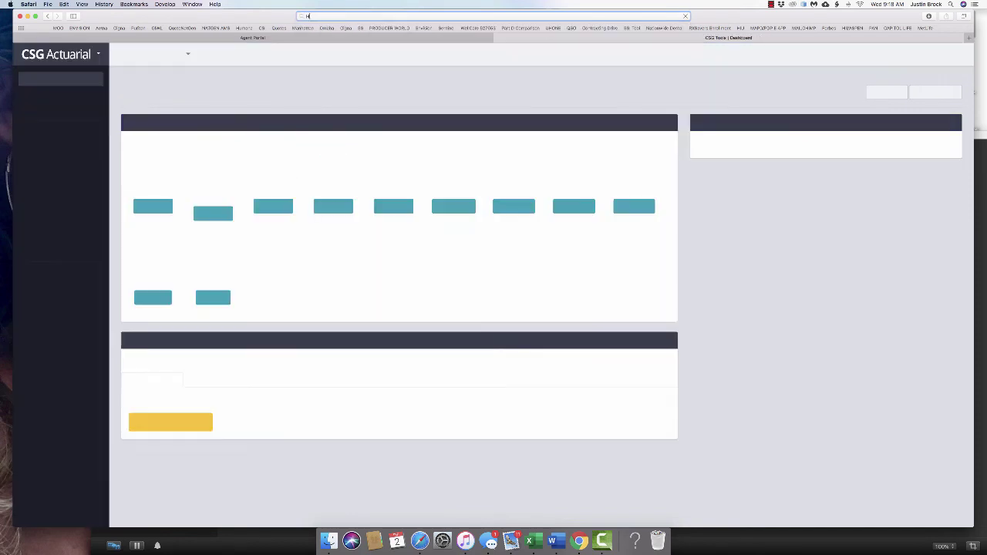
{"action": "type", "text": "HFGapps.com"}
{"action": "key", "text": "Return"}
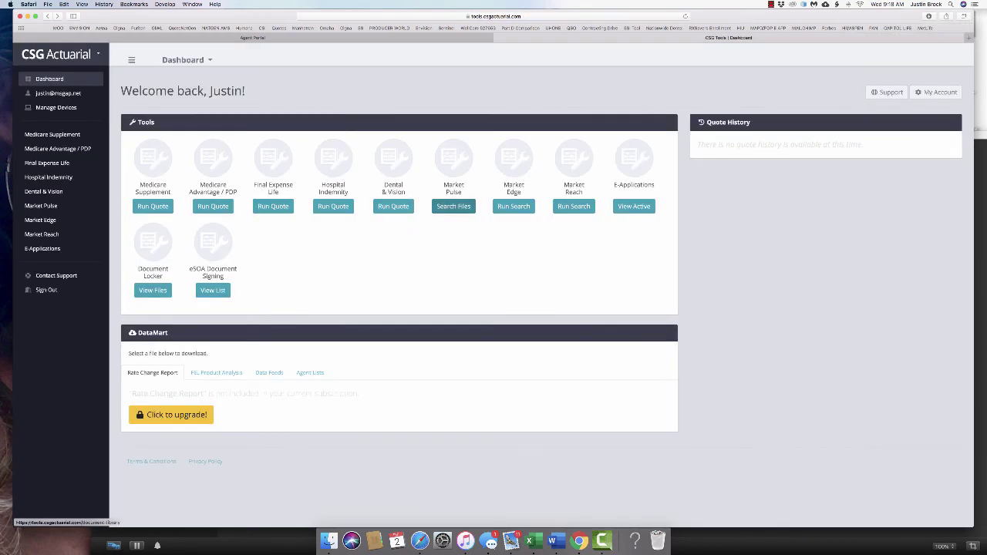
Try Market Pulse file search and Market Edge search, returning to the dashboard each time
{"action": "left_click", "coordinate": [454, 206]}
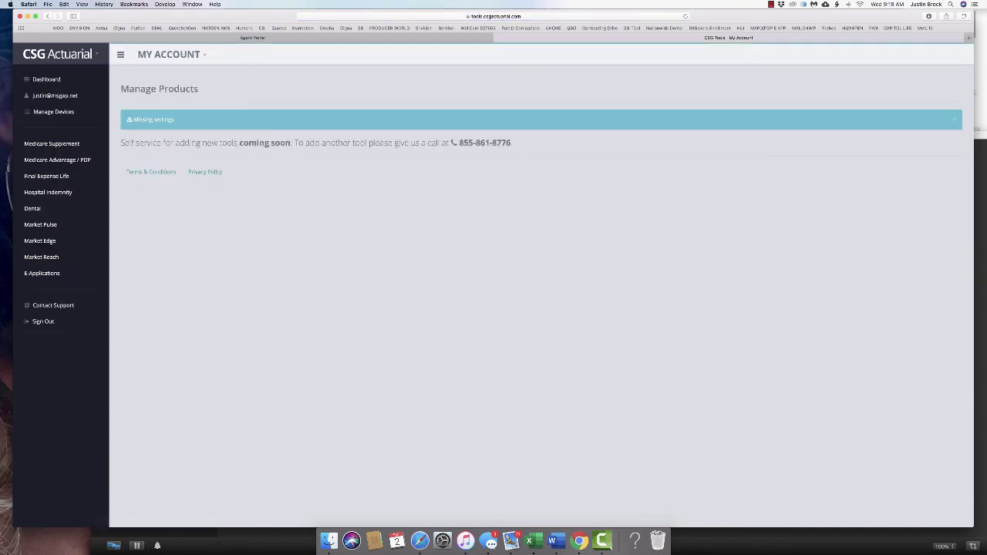
{"action": "key", "text": "super+bracketleft"}
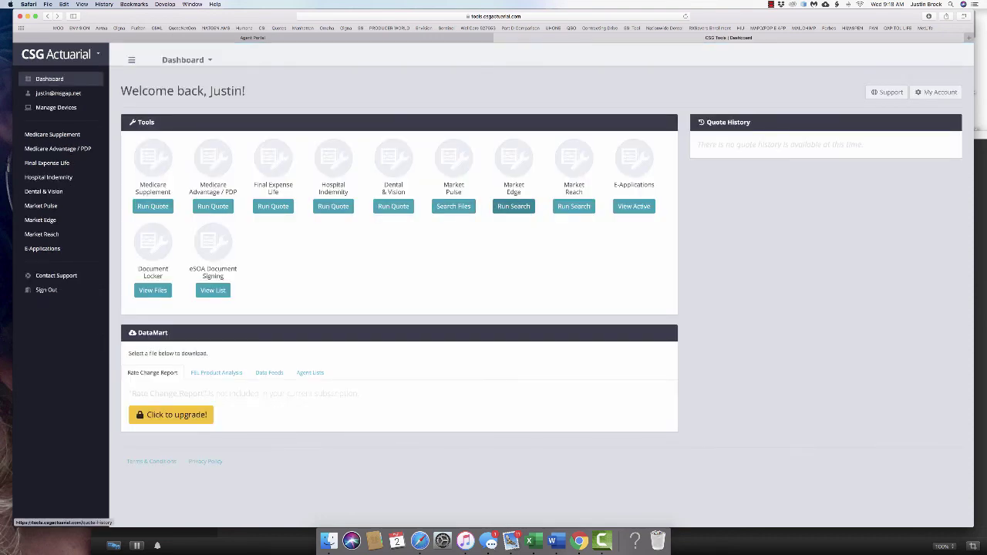
{"action": "left_click", "coordinate": [513, 206]}
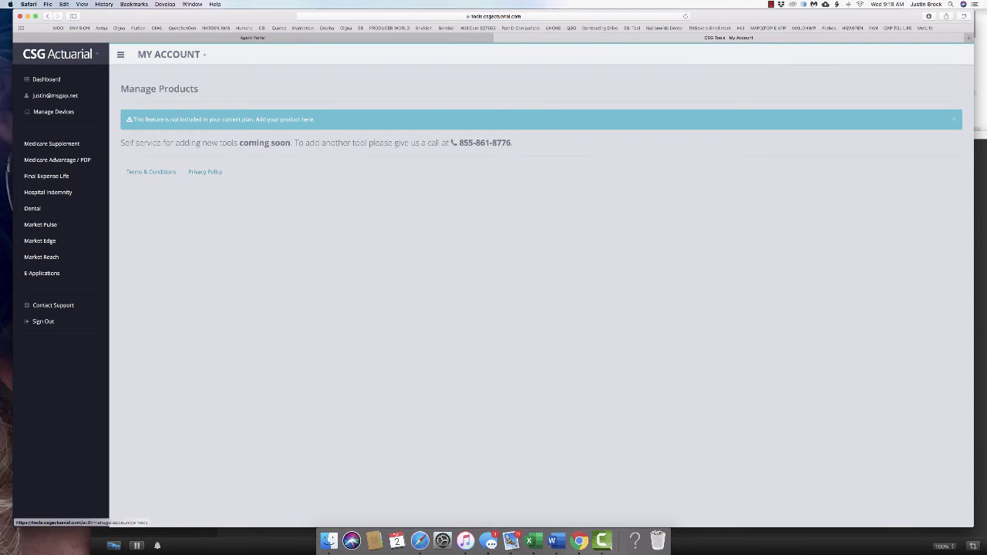
{"action": "key", "text": "super+bracketleft"}
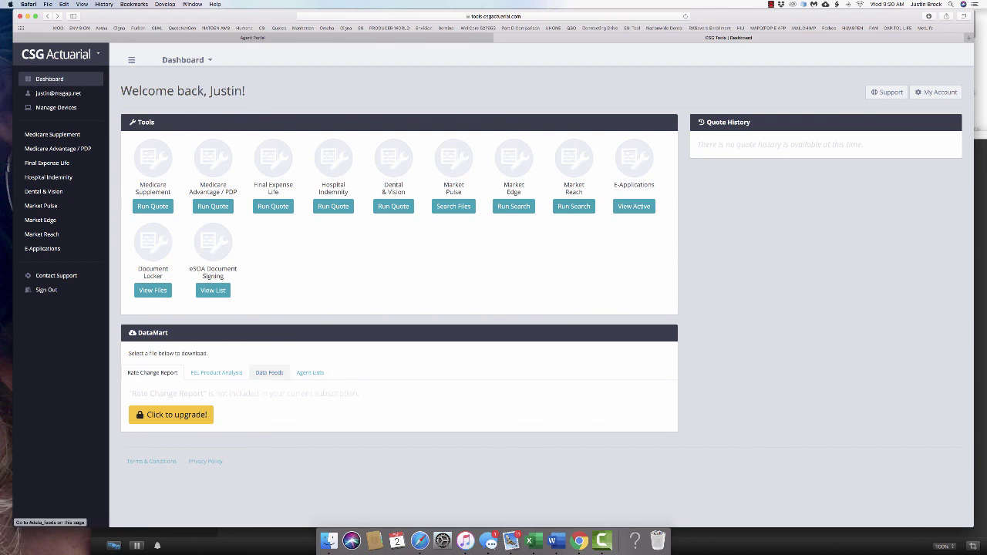
Browse DataMart Data Feeds and Agent Lists, then load hfgapps.com to view the Agent Dashboard
{"action": "left_click", "coordinate": [269, 372]}
{"action": "left_click", "coordinate": [310, 373]}
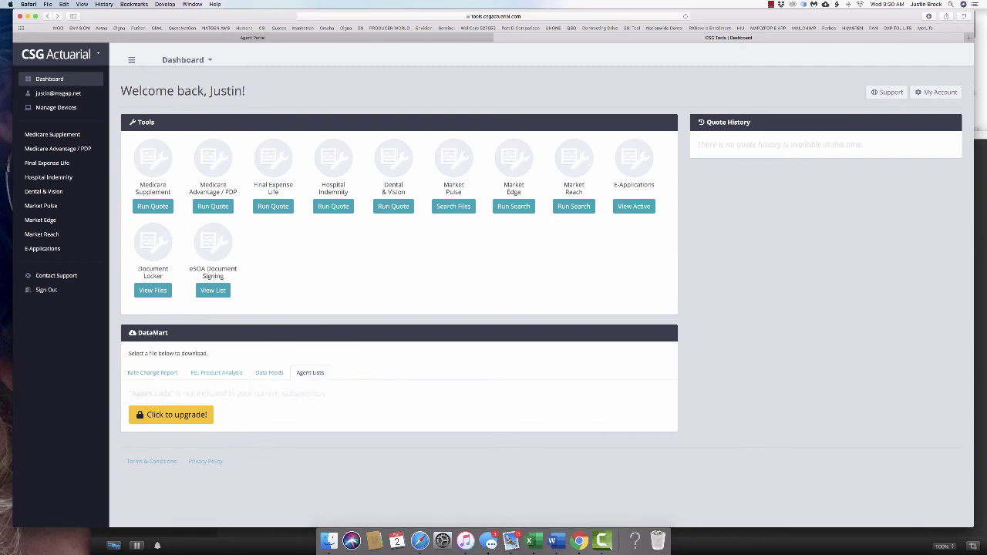
{"action": "key", "text": "super+l"}
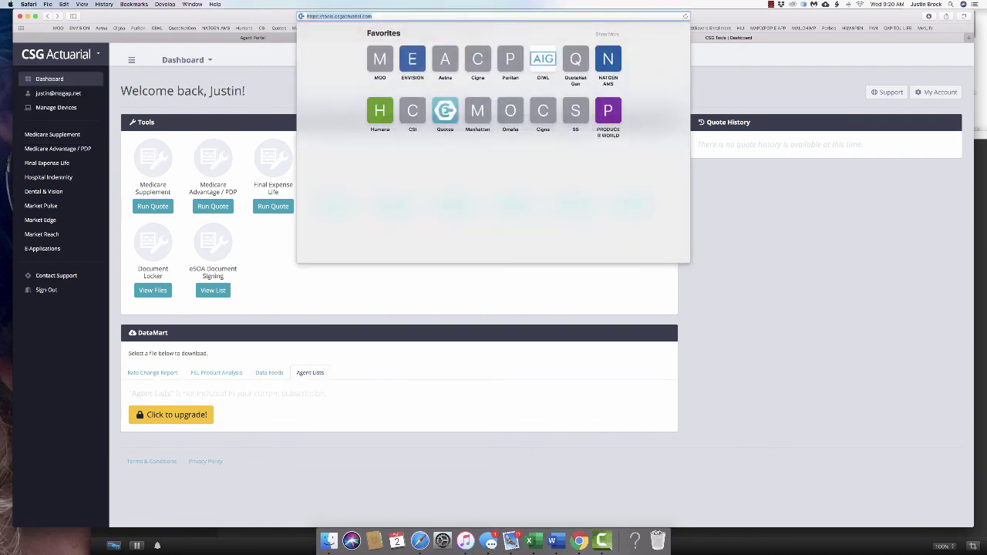
{"action": "type", "text": "HFGAPPS."}
{"action": "key", "text": "Return"}
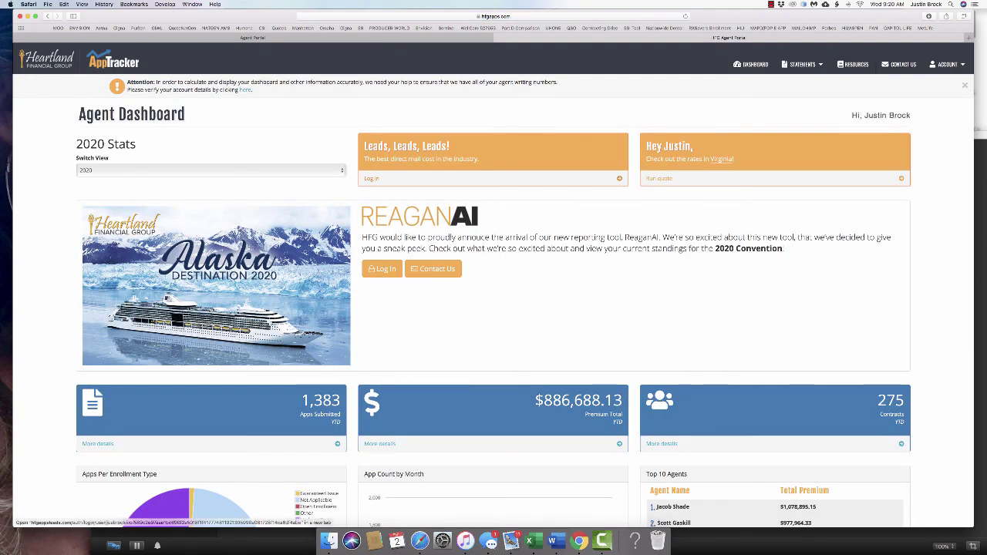
{"action": "scroll", "coordinate": [493, 308], "scroll_direction": "down", "scroll_amount": 3}
{"action": "scroll", "coordinate": [494, 309], "scroll_direction": "up", "scroll_amount": 3}
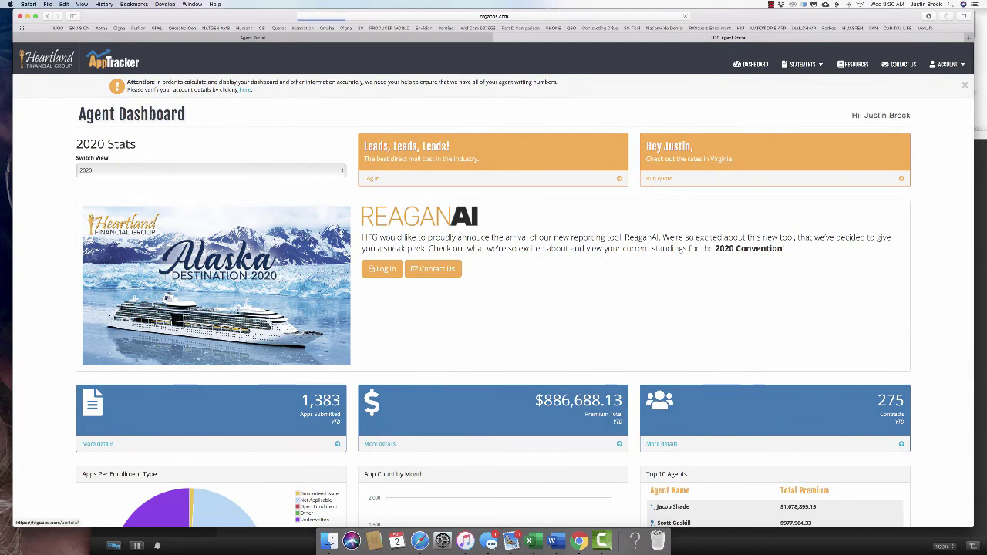
Load the ReaganAI agent dashboard: rank 23rd, $2,131,243.67 YTD issued premium, 1,439 apps, premium charts
{"action": "key", "text": "super+l"}
{"action": "type", "text": "REAganai"}
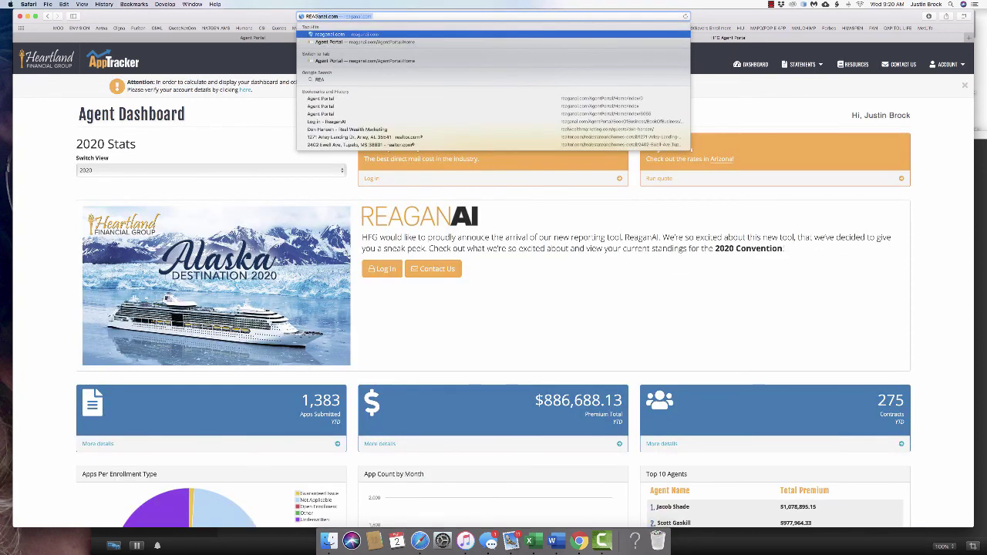
{"action": "key", "text": "Return"}
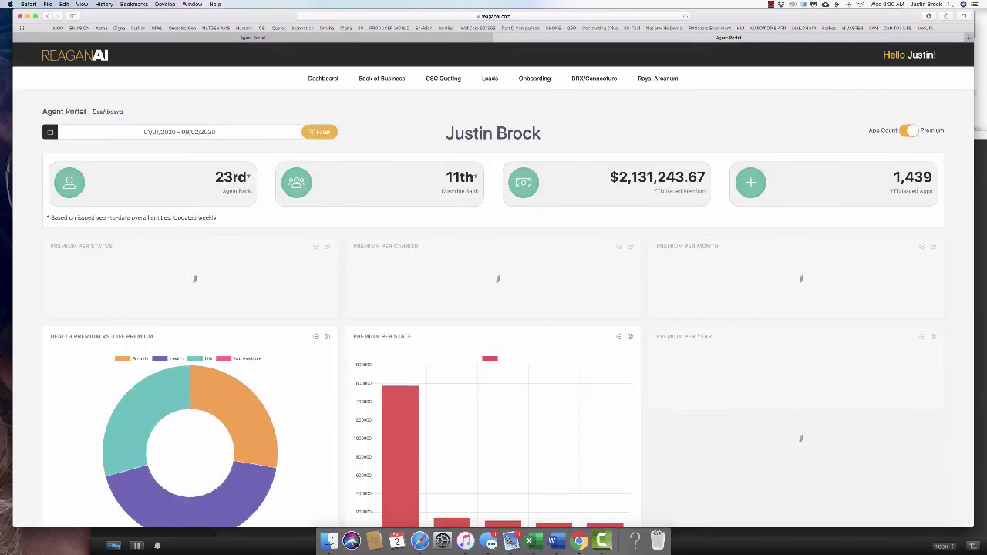
{"action": "scroll", "coordinate": [508, 293], "scroll_direction": "down", "scroll_amount": 1}
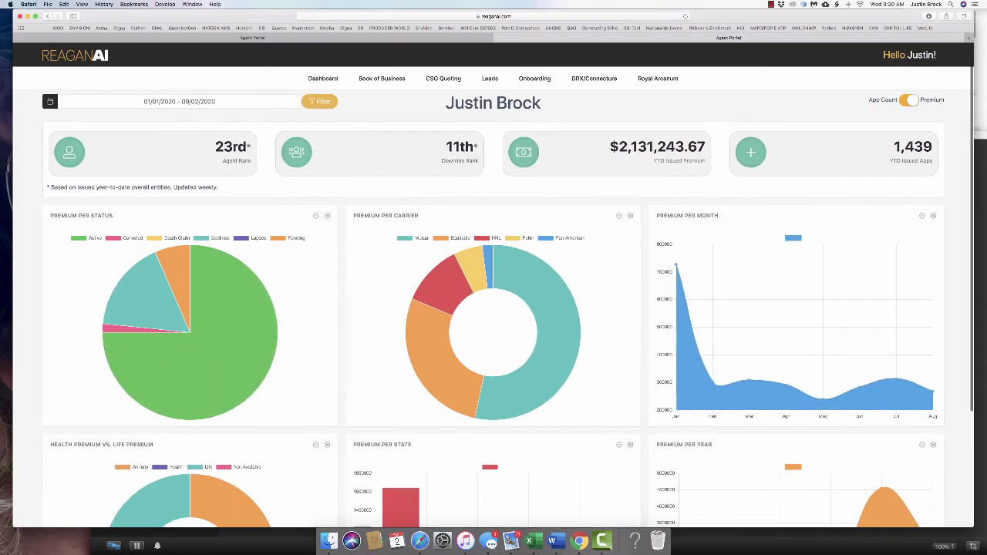